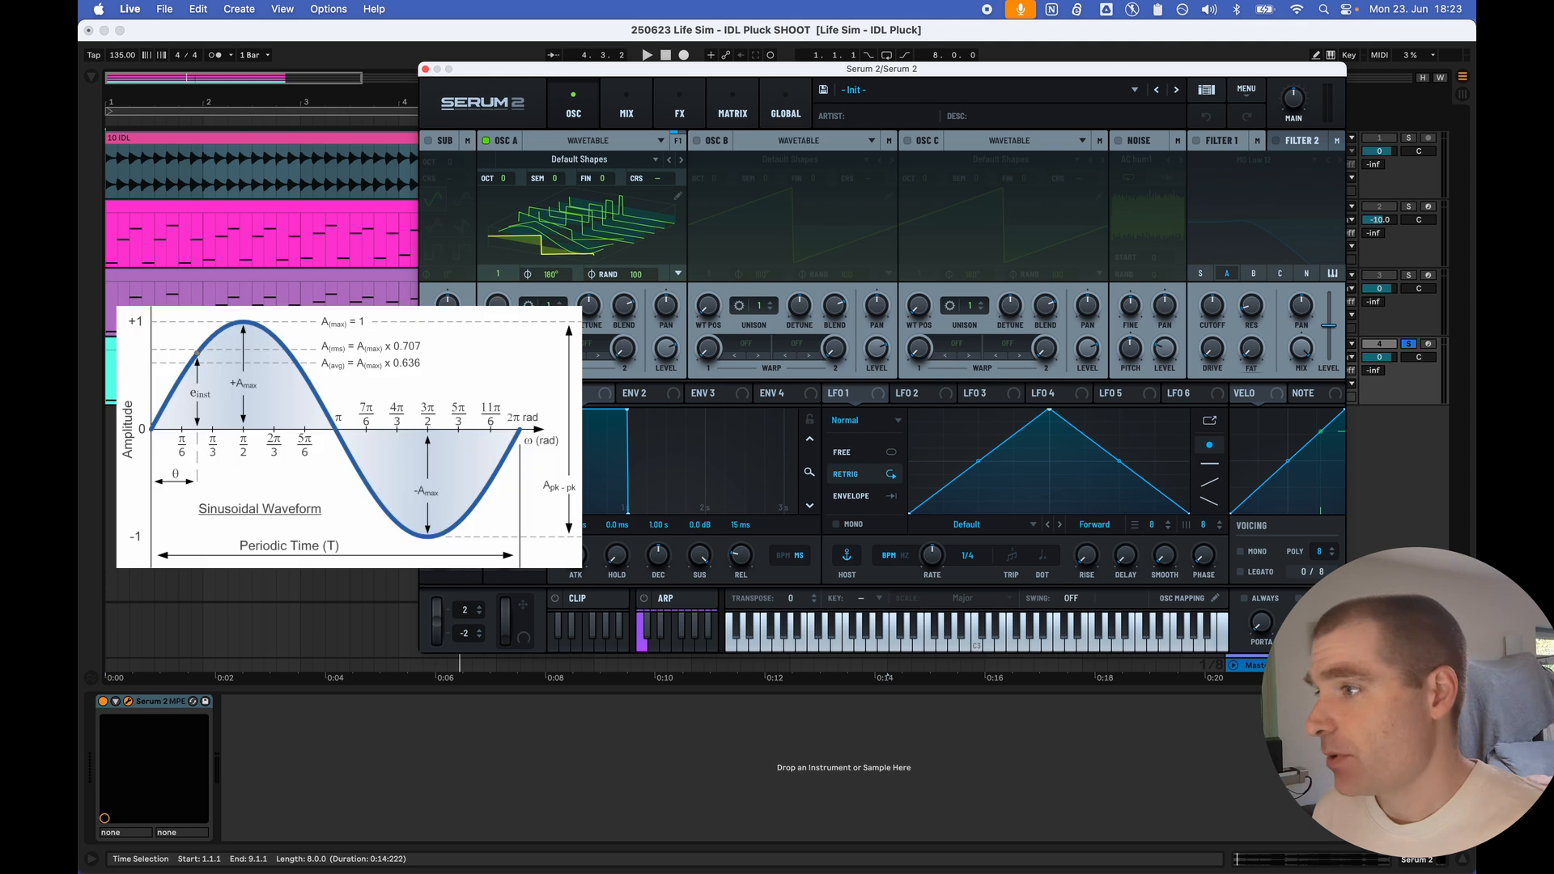
Step: Set oscillator A's Default Shapes wavetable to frame 2, the sine wave, and play the pattern
{"action": "left_click_drag", "start_coordinate": [551, 242], "coordinate": [533, 201]}
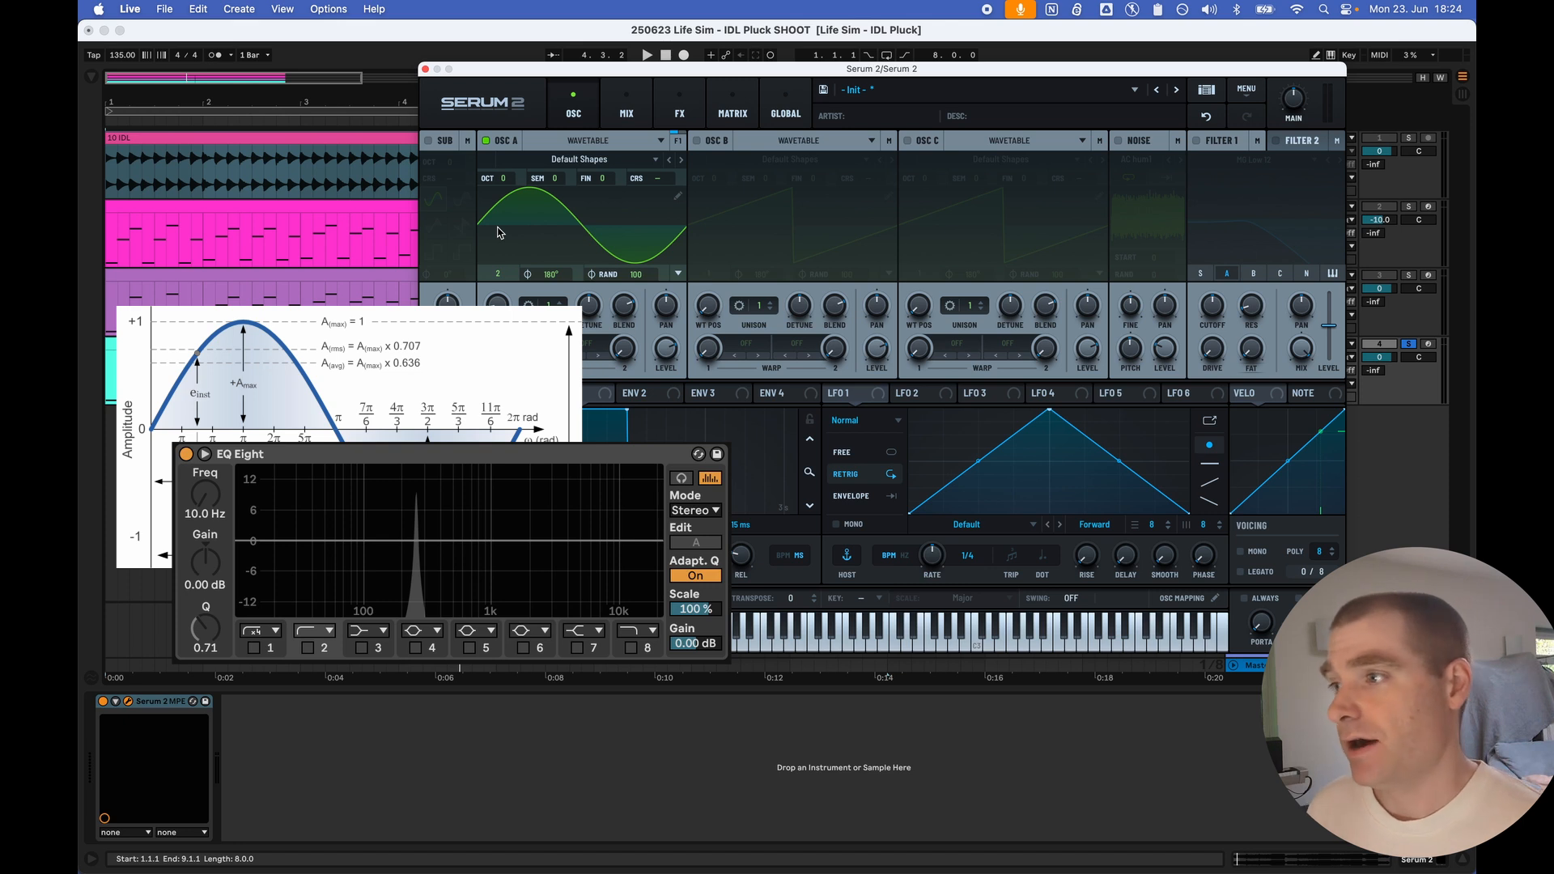
{"action": "key", "text": "space"}
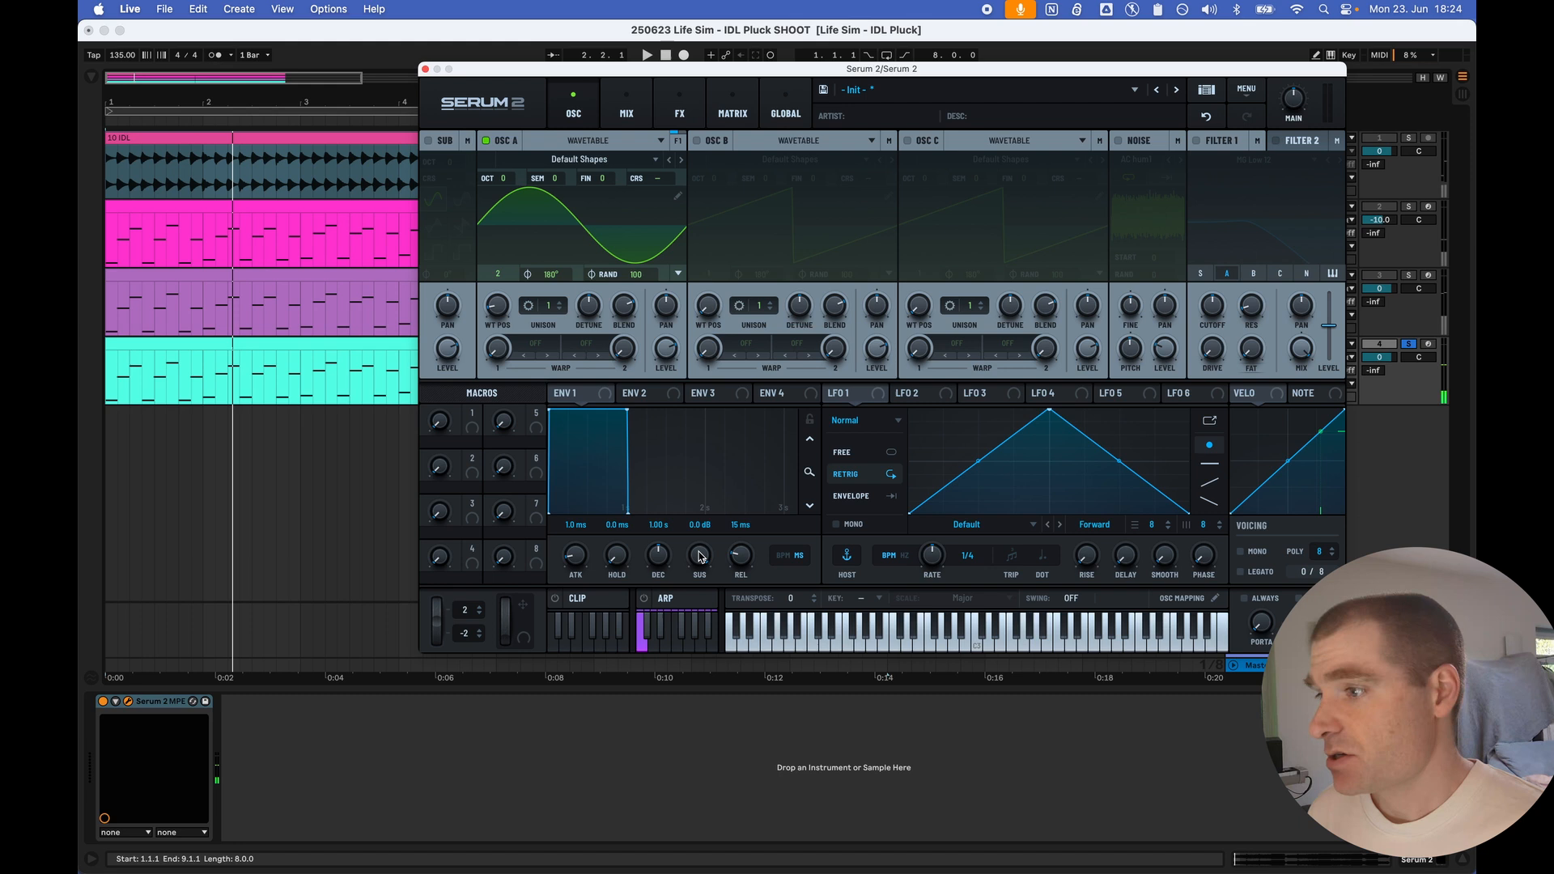
Step: Shape Env 1 as a pluck with sustain at minimum, 0.0 ms attack and 297 ms decay, and audition it
{"action": "left_click_drag", "start_coordinate": [699, 557], "coordinate": [725, 850]}
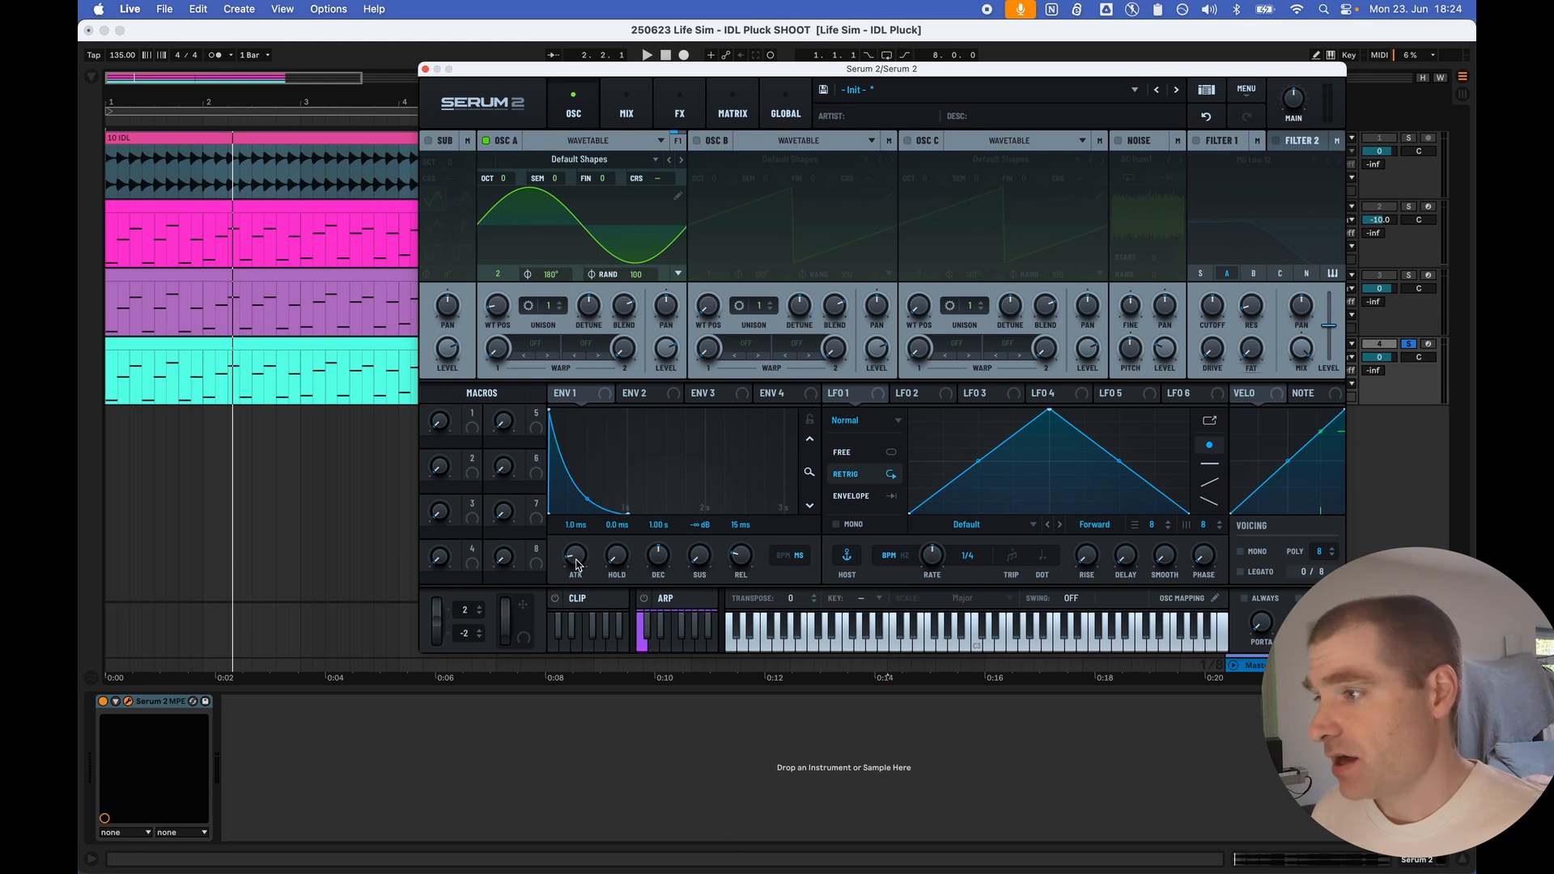
{"action": "left_click_drag", "start_coordinate": [578, 565], "coordinate": [581, 660]}
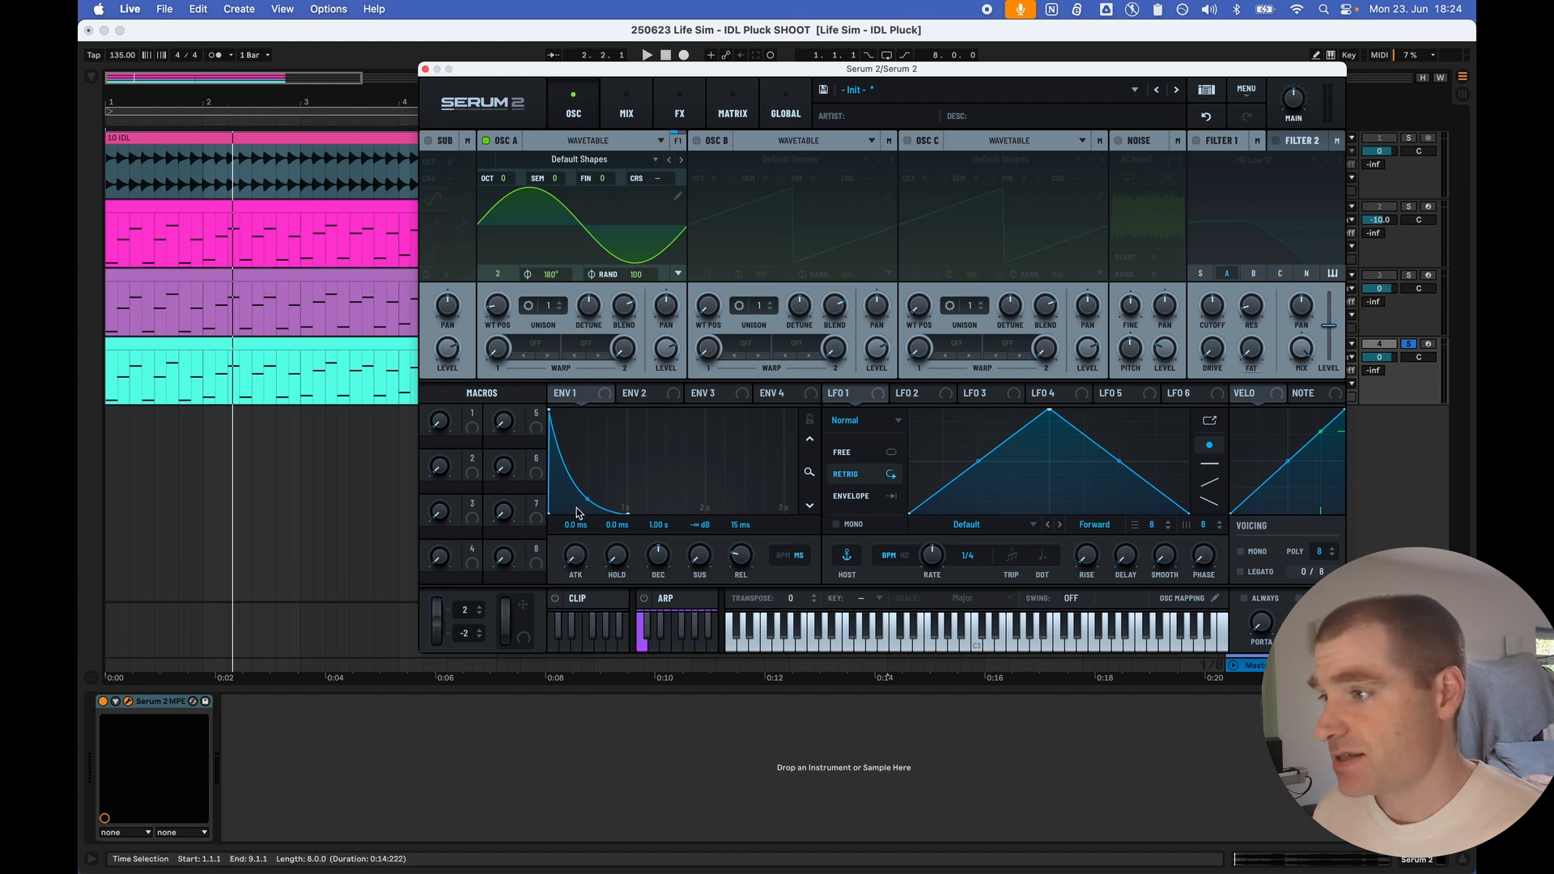
{"action": "left_click_drag", "start_coordinate": [658, 556], "coordinate": [658, 577]}
{"action": "key", "text": "space"}
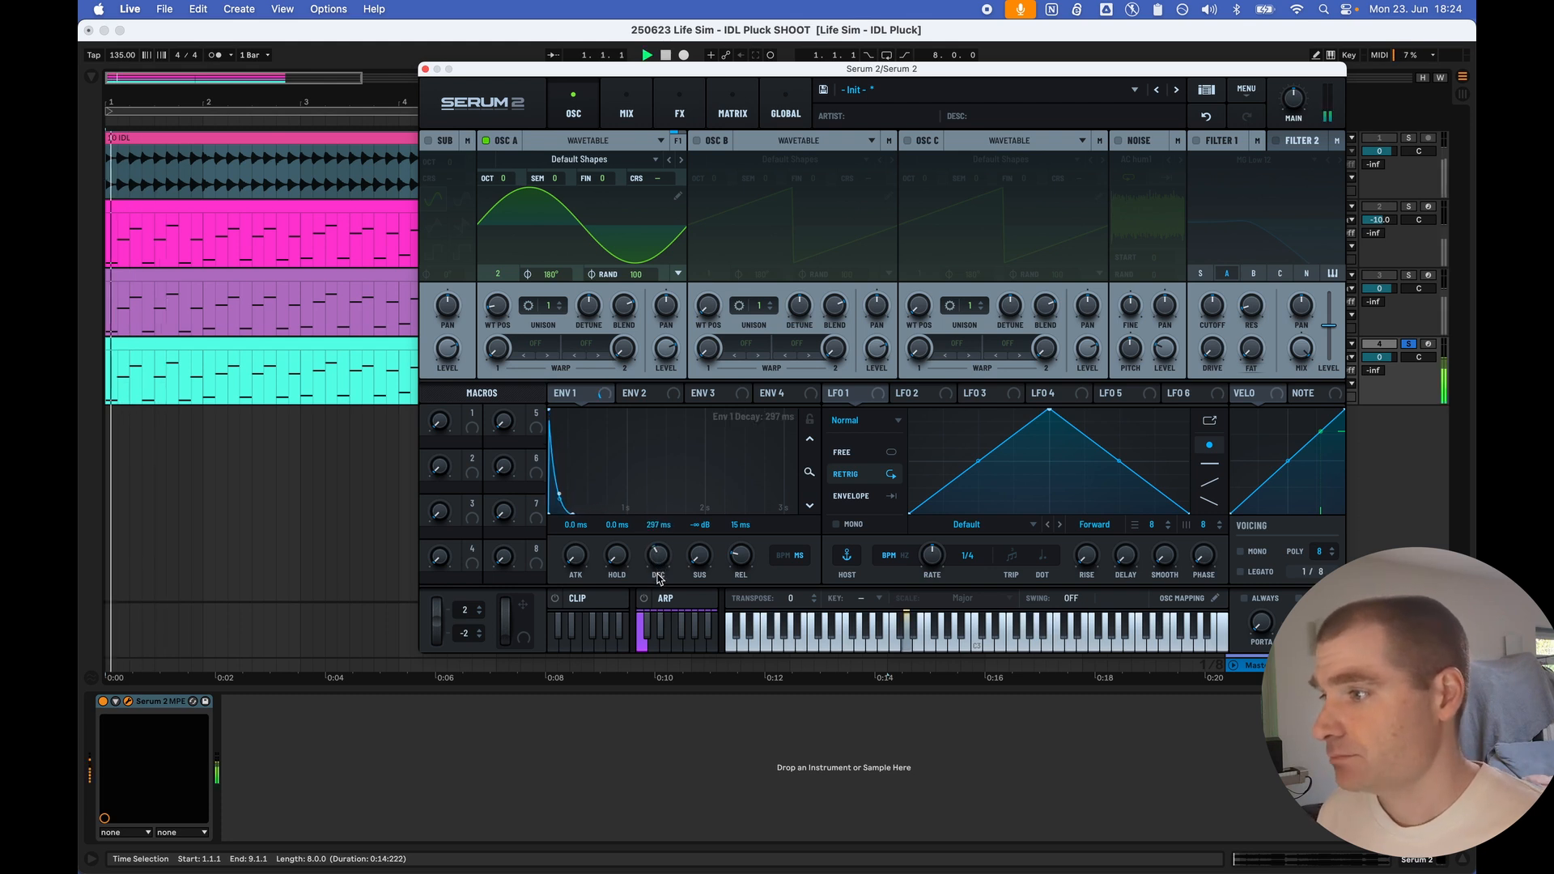
Step: Fit and lock the Env 1 display zoom, steepen the decay curve, and play the pattern to check it
{"action": "left_click", "coordinate": [809, 419]}
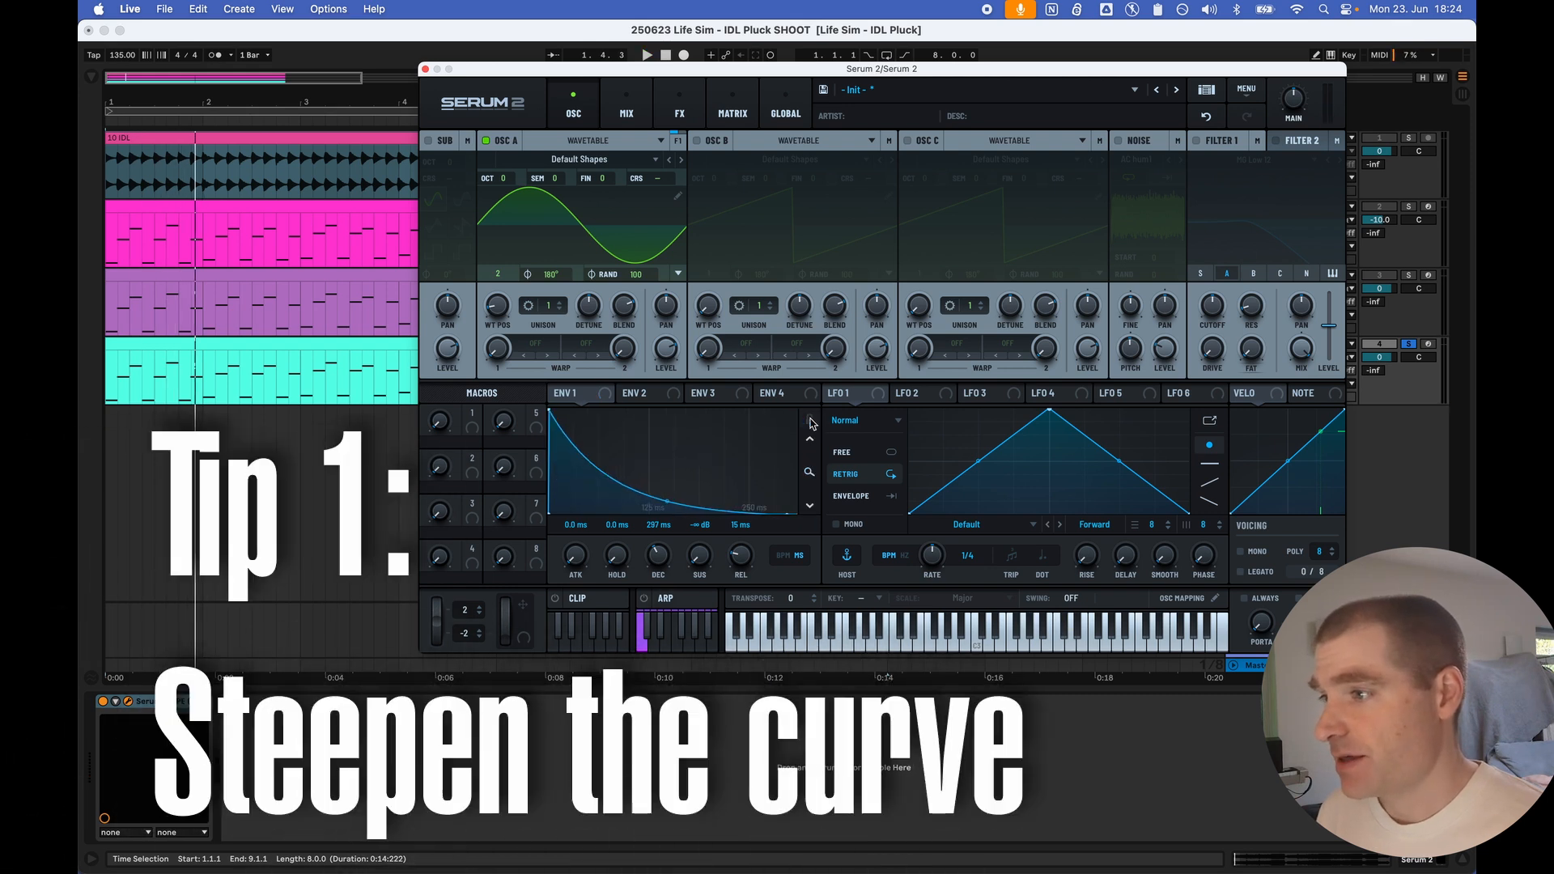
{"action": "left_click_drag", "start_coordinate": [666, 502], "coordinate": [667, 506]}
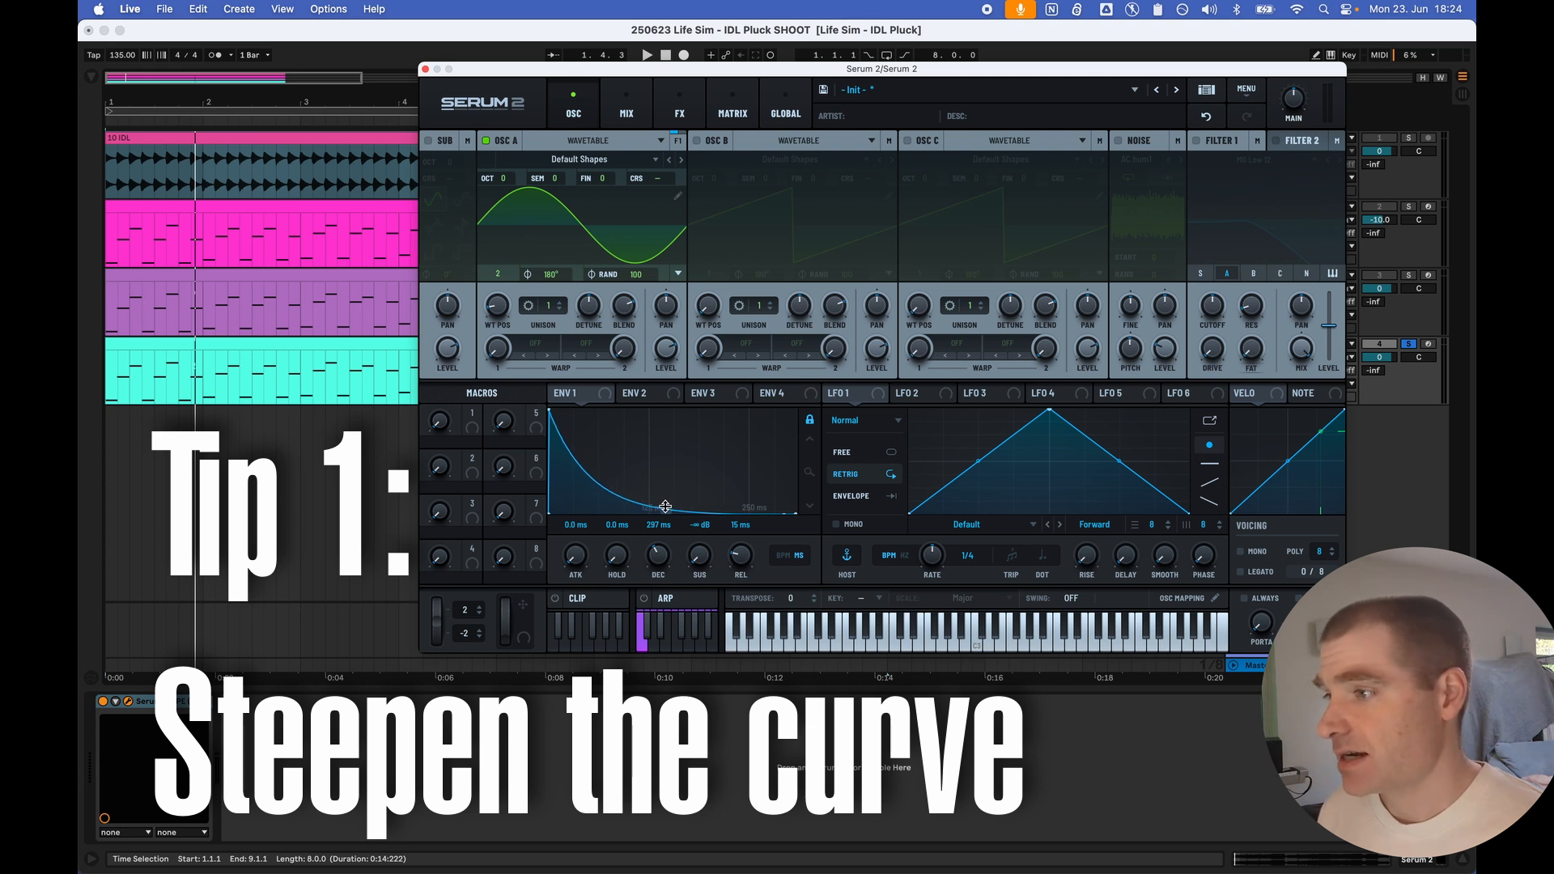
{"action": "key", "text": "space"}
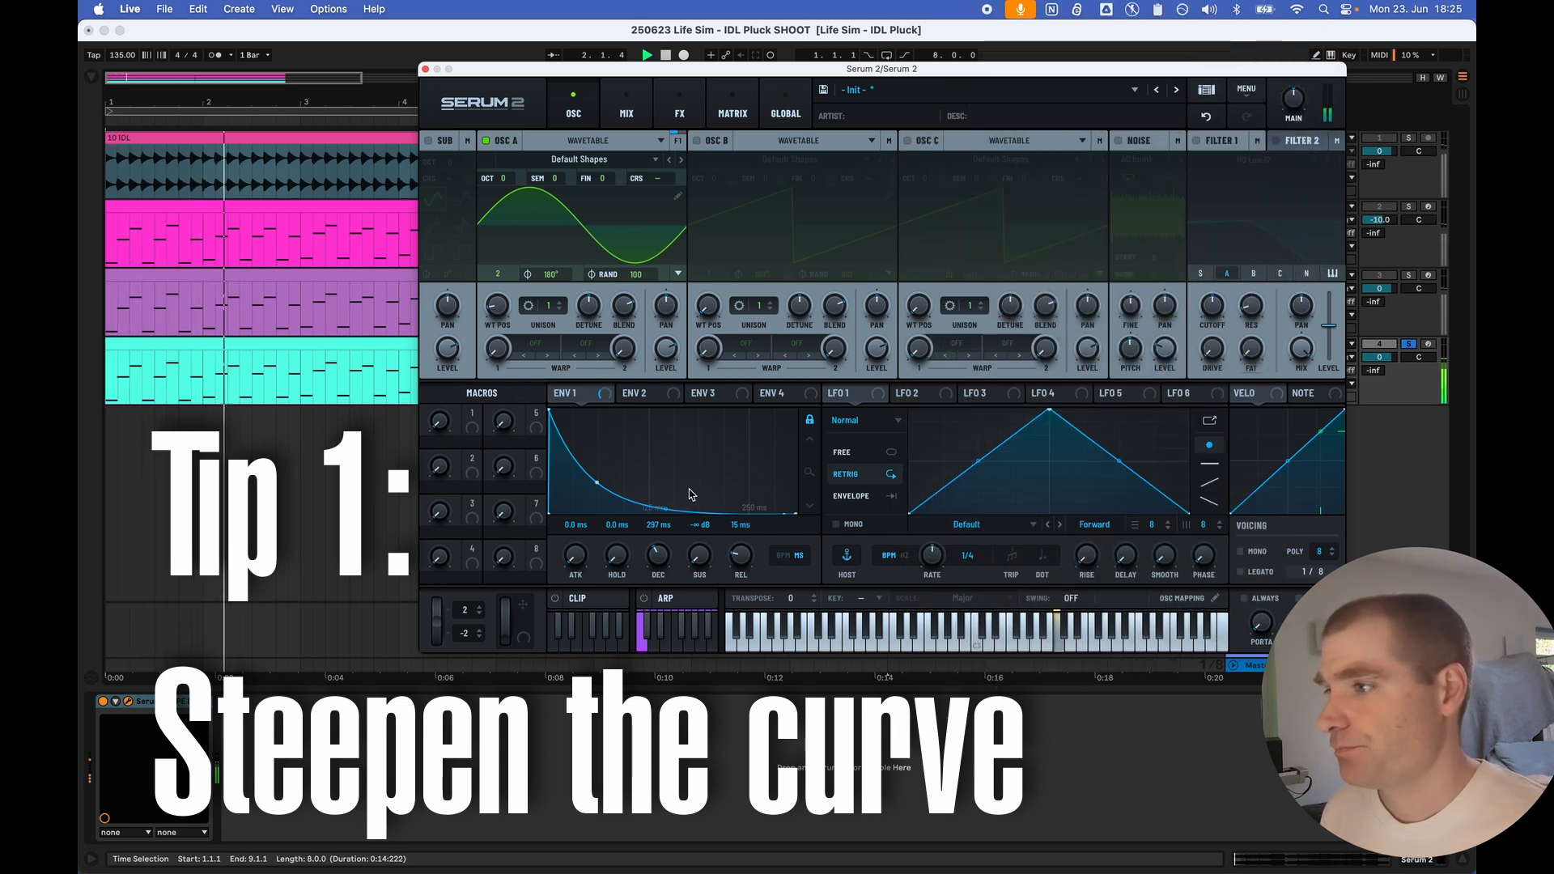
{"action": "key", "text": "space"}
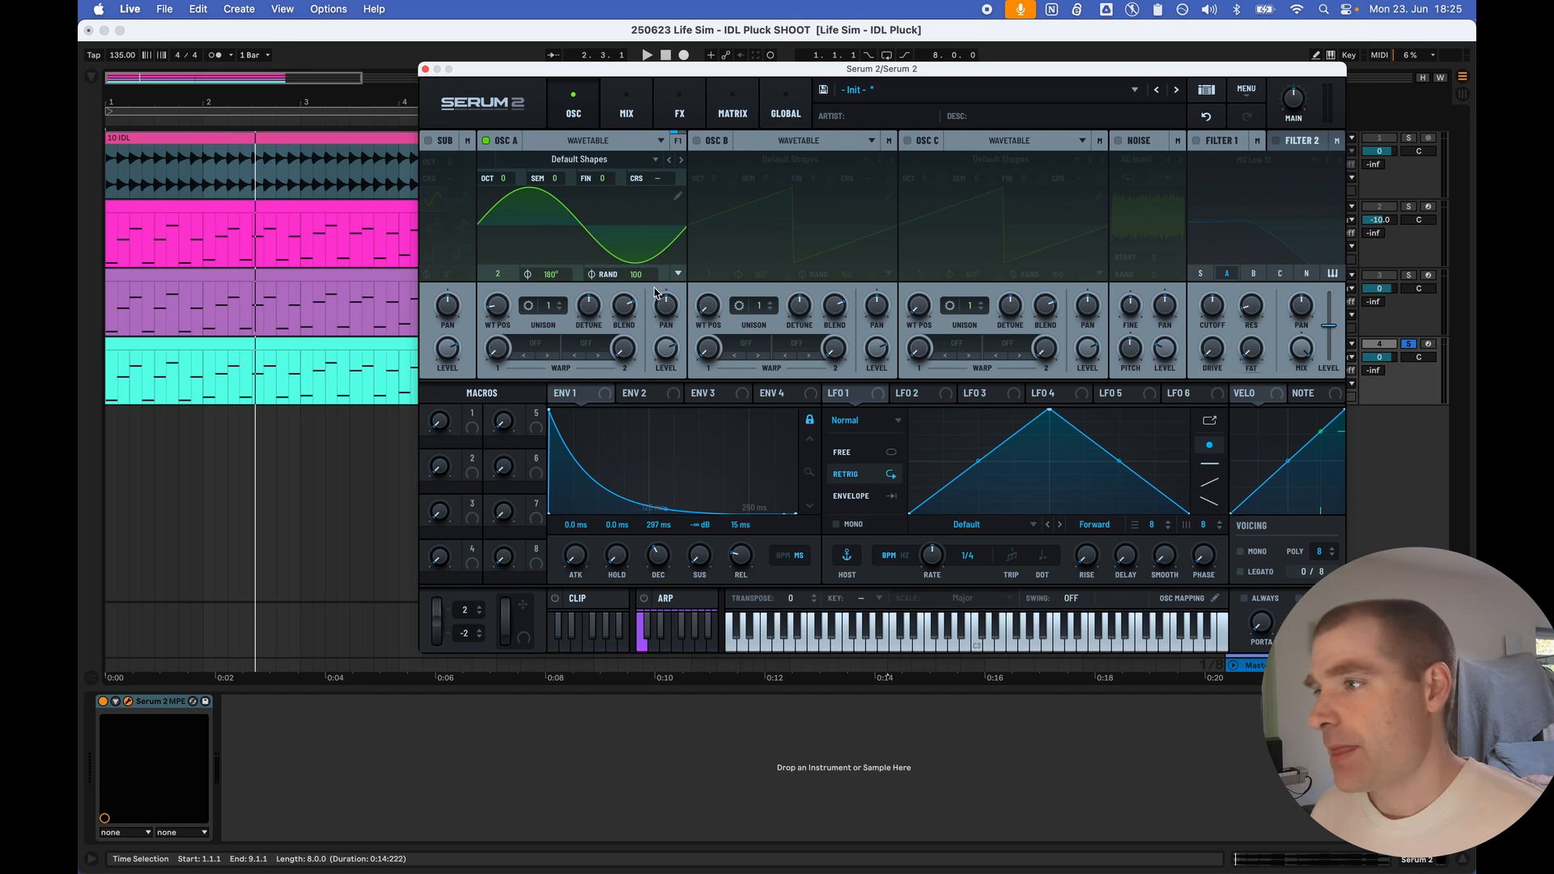
Step: Set oscillator A's random phase to 0 and its start phase to 90°, and audition the sound
{"action": "mouse_move", "coordinate": [637, 279]}
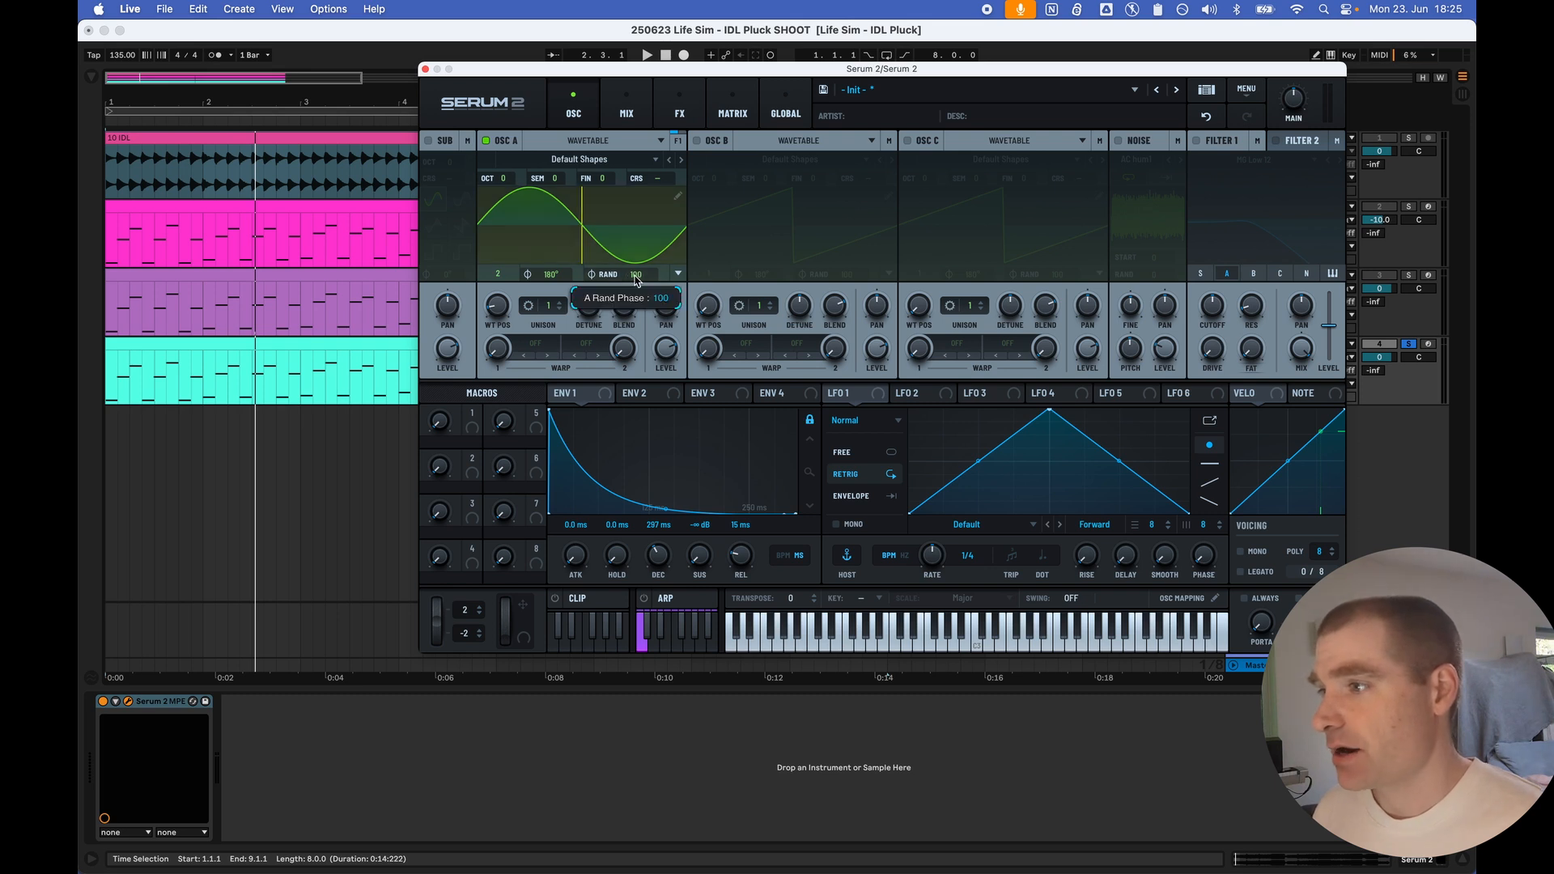
{"action": "left_click_drag", "start_coordinate": [636, 279], "coordinate": [630, 498]}
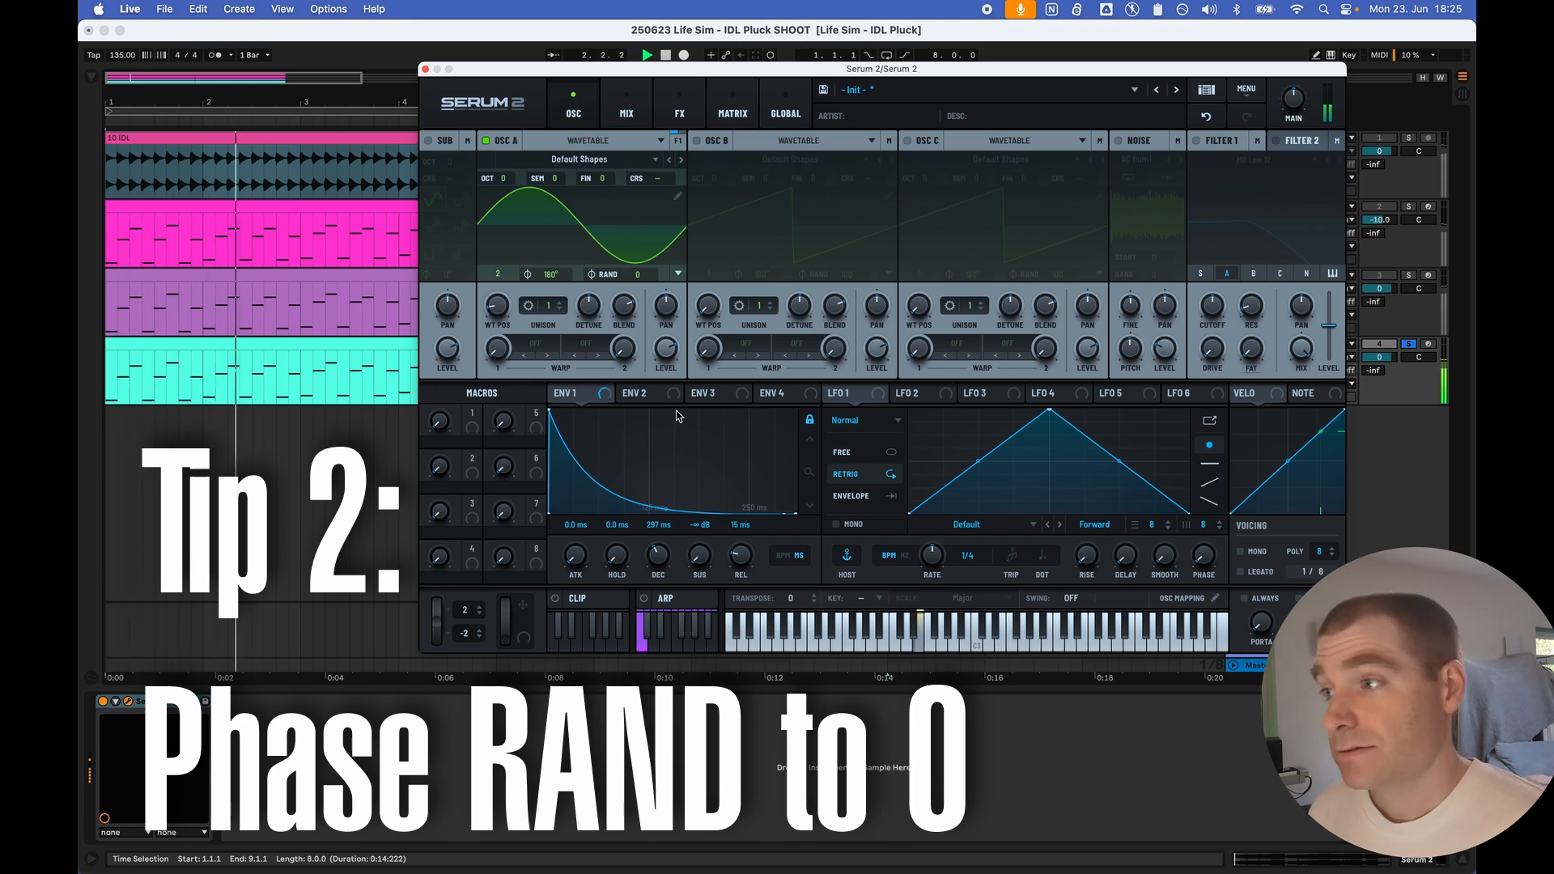
{"action": "mouse_move", "coordinate": [542, 281]}
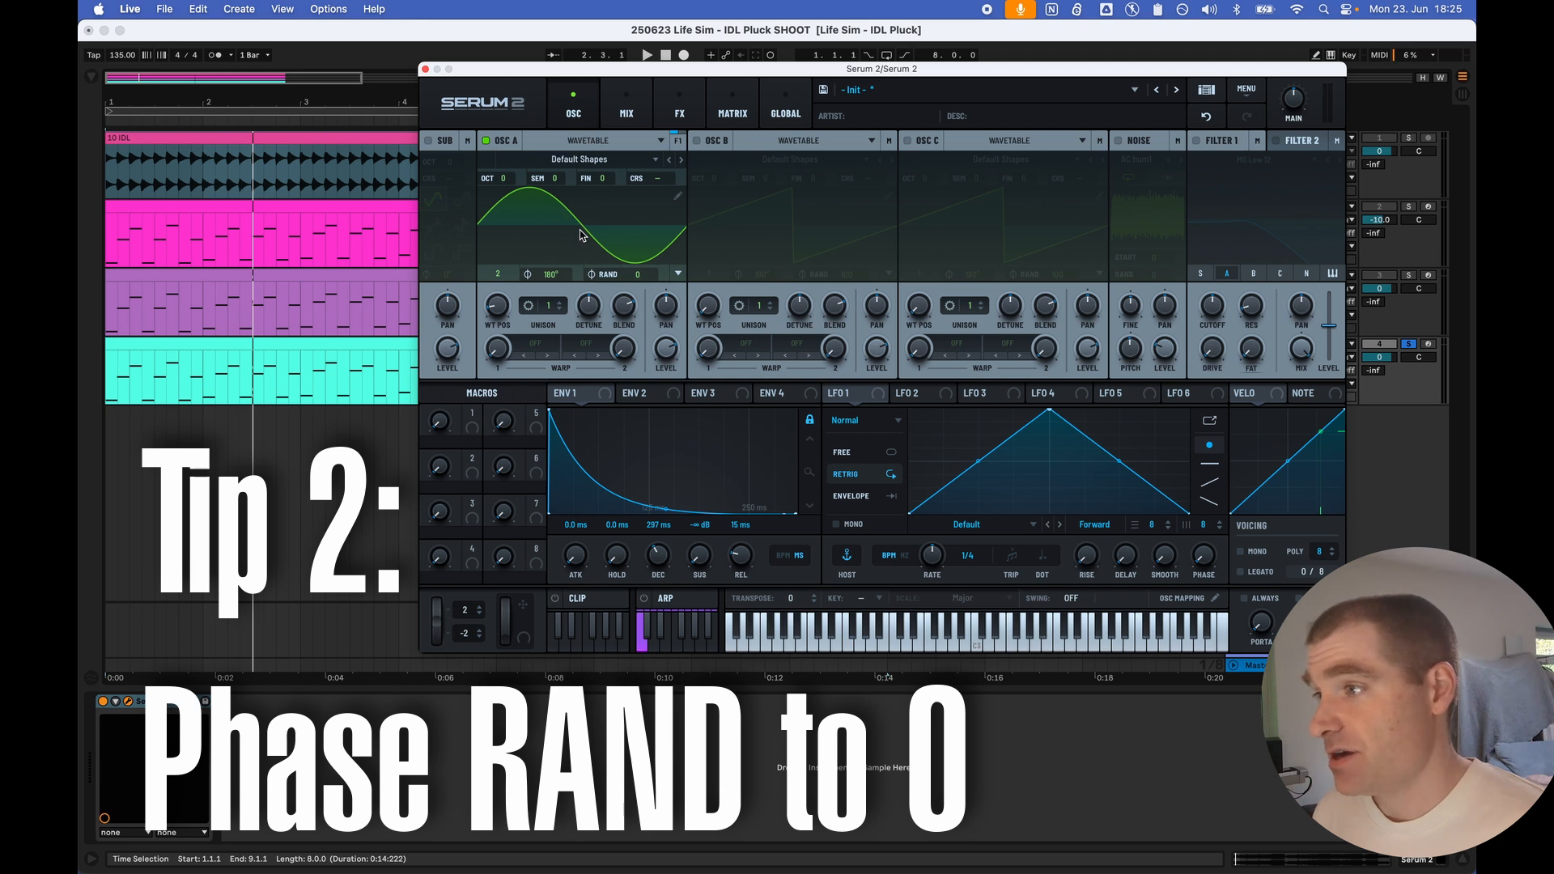
{"action": "left_click_drag", "start_coordinate": [550, 275], "coordinate": [553, 325]}
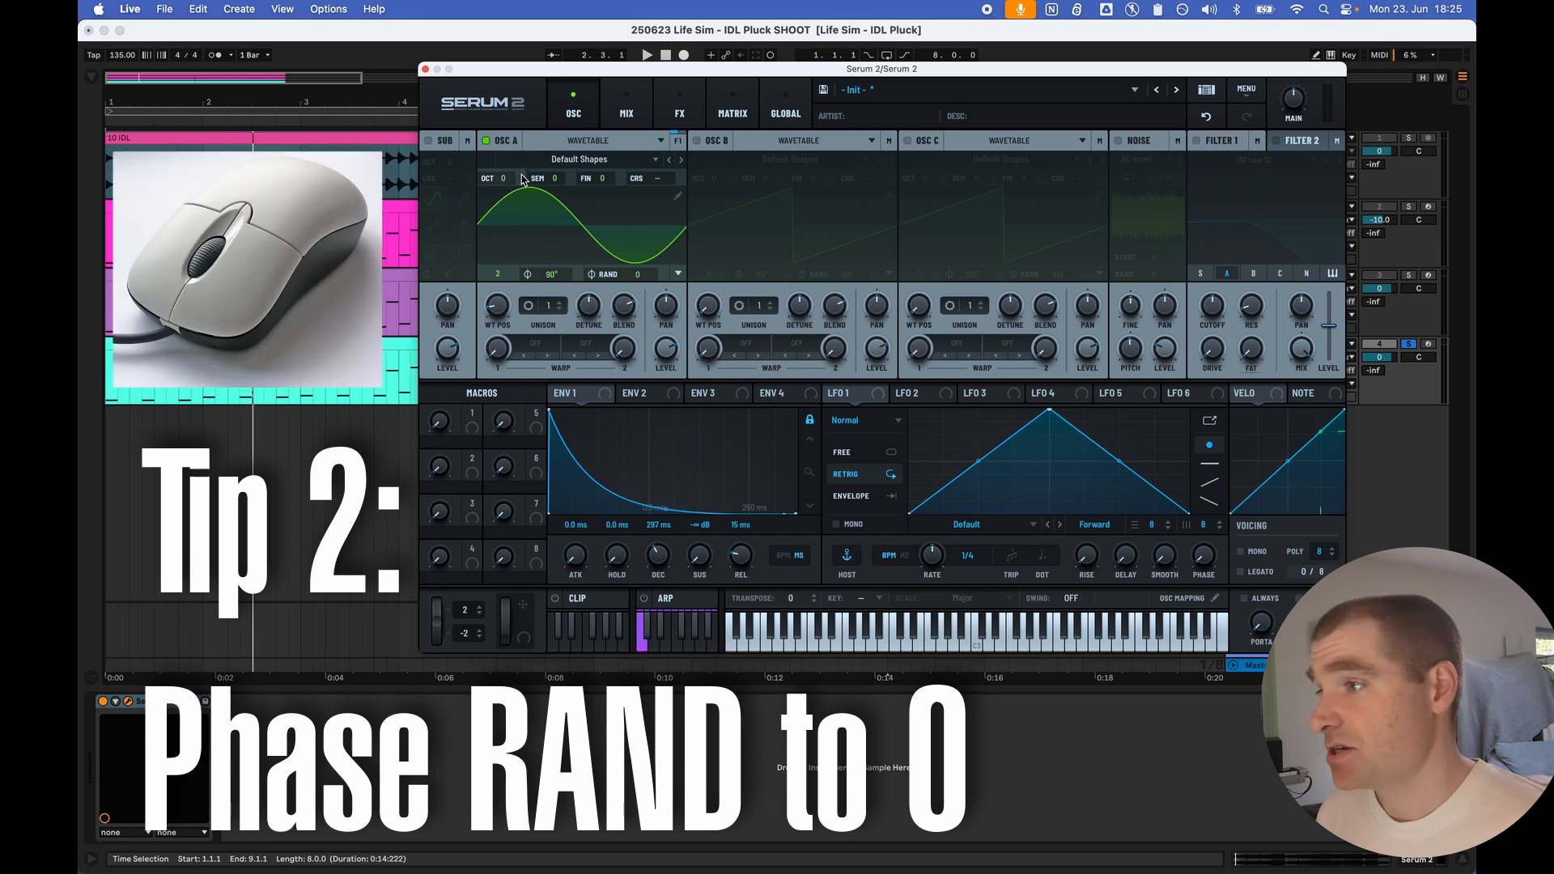
{"action": "key", "text": "space"}
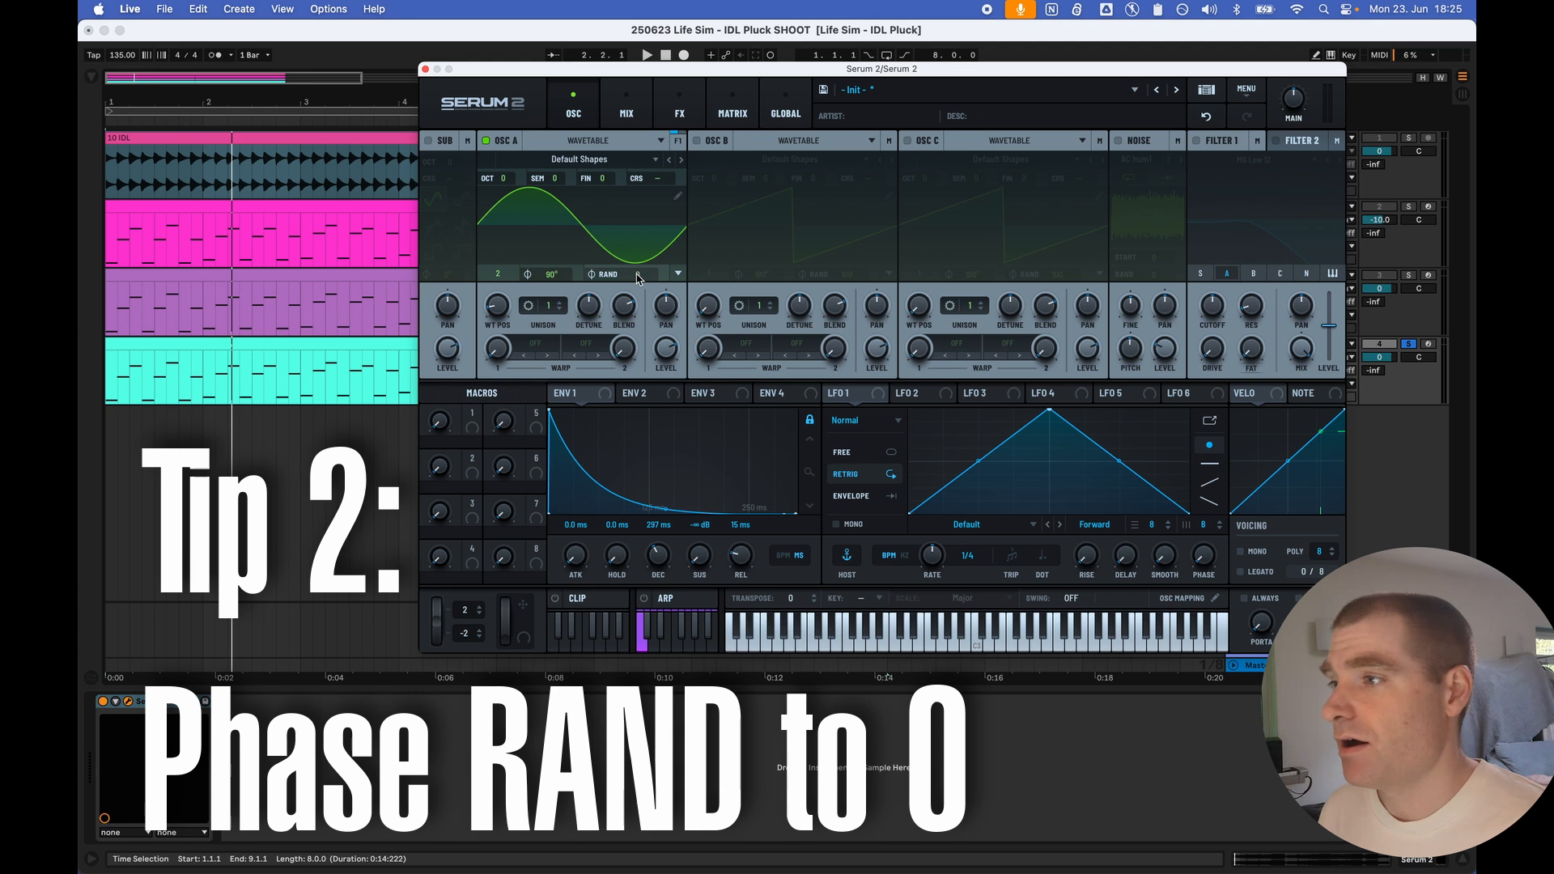
{"action": "mouse_move", "coordinate": [557, 308]}
{"action": "left_mouse_down"}
{"action": "mouse_move", "coordinate": [564, 258]}
{"action": "mouse_move", "coordinate": [567, 316]}
{"action": "left_mouse_up"}
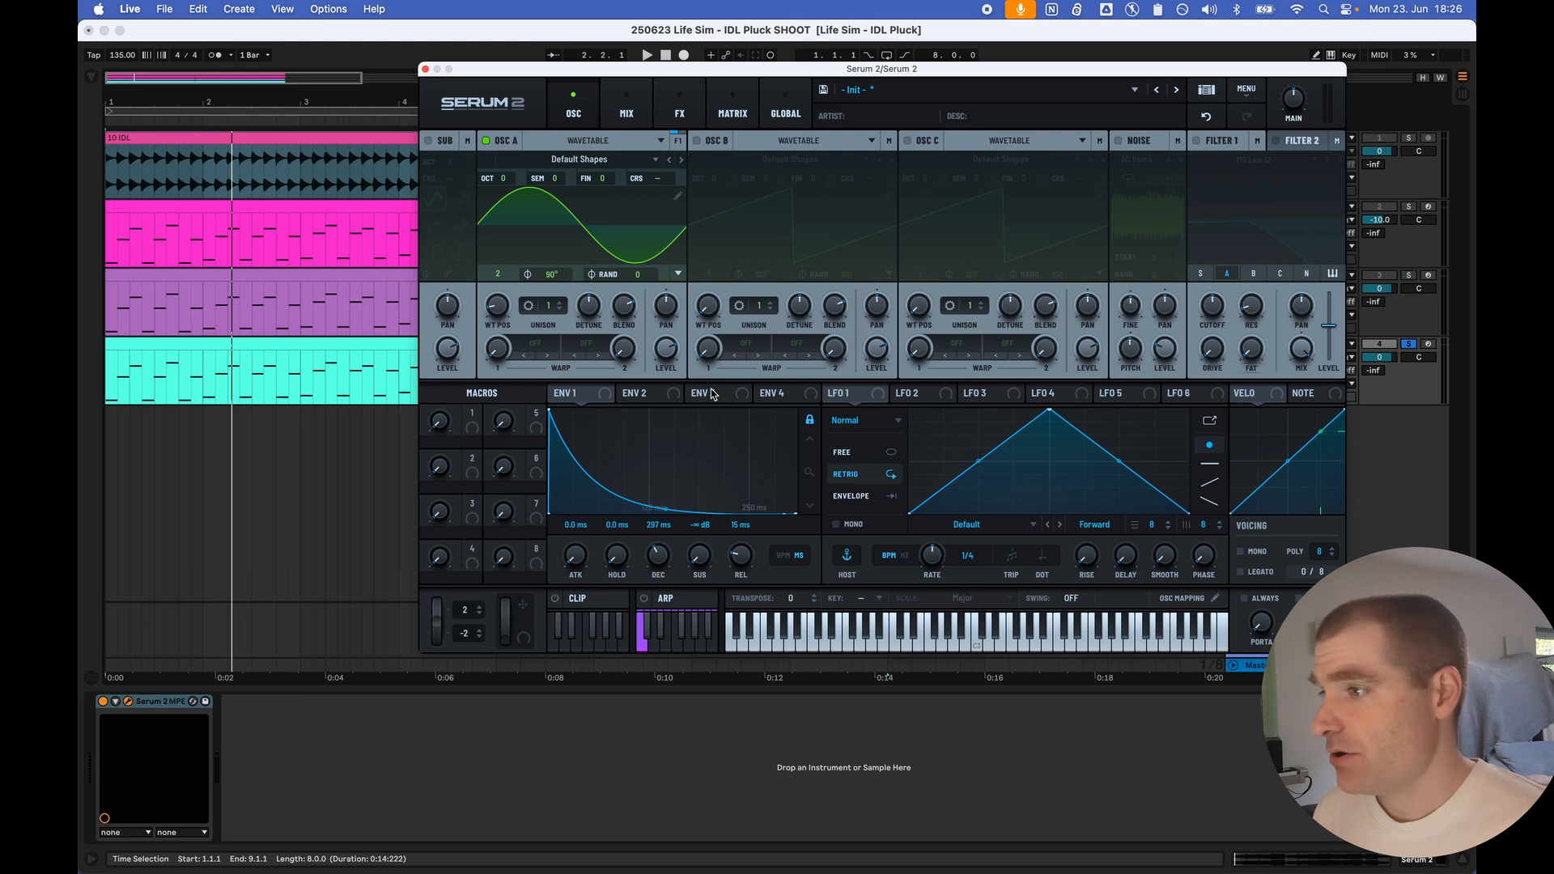
Step: Give Env 2 zero sustain and 0.0 ms attack, and assign it to oscillator A's coarse pitch as unipolar modulation
{"action": "left_click", "coordinate": [677, 396]}
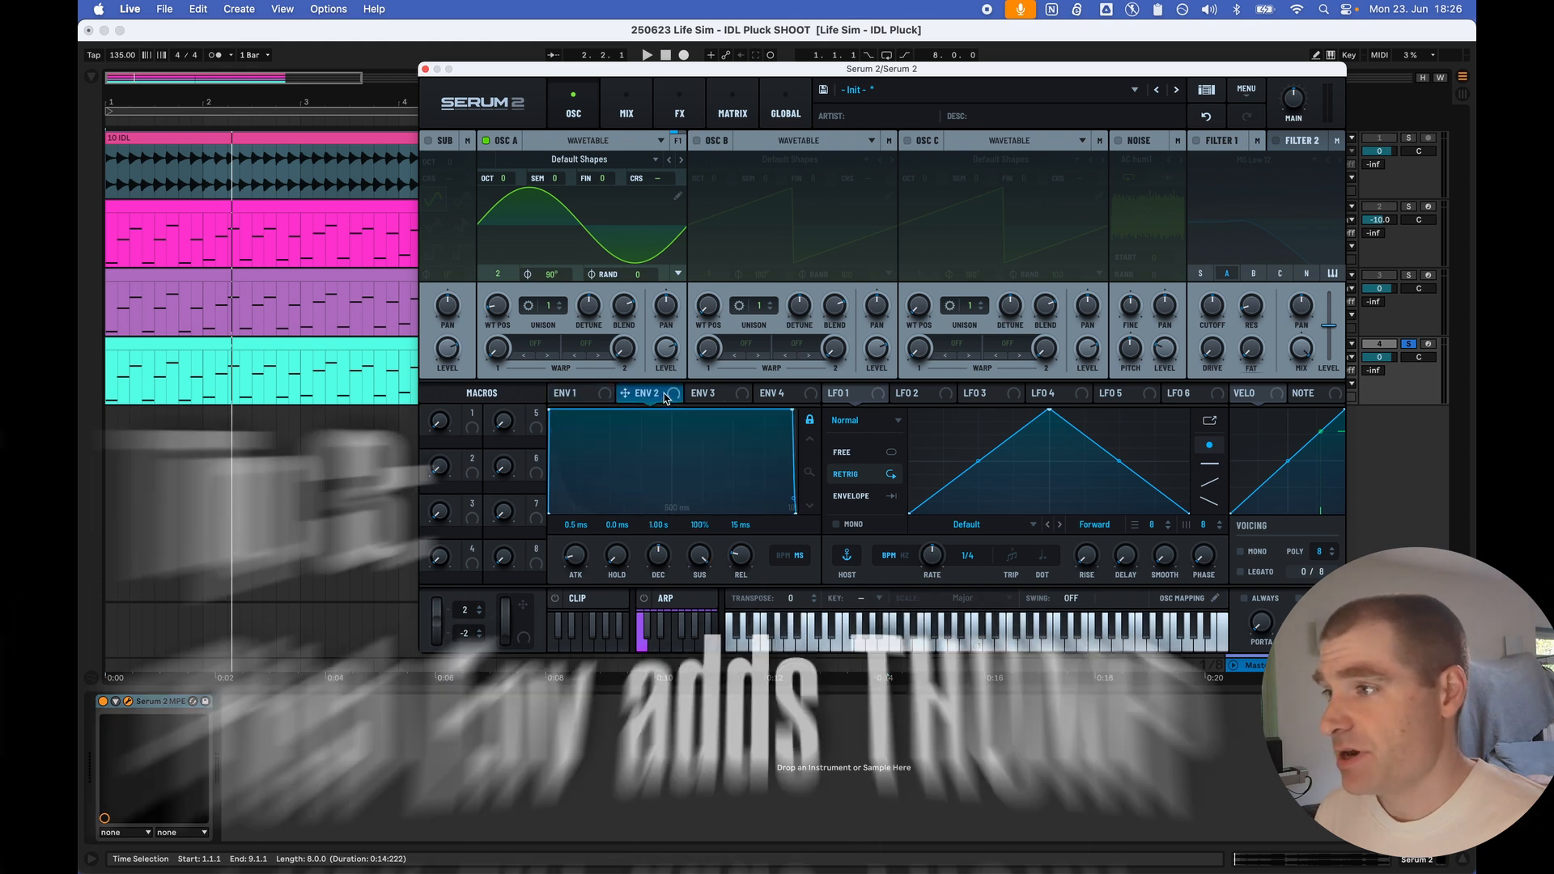
{"action": "left_click_drag", "start_coordinate": [712, 559], "coordinate": [711, 607]}
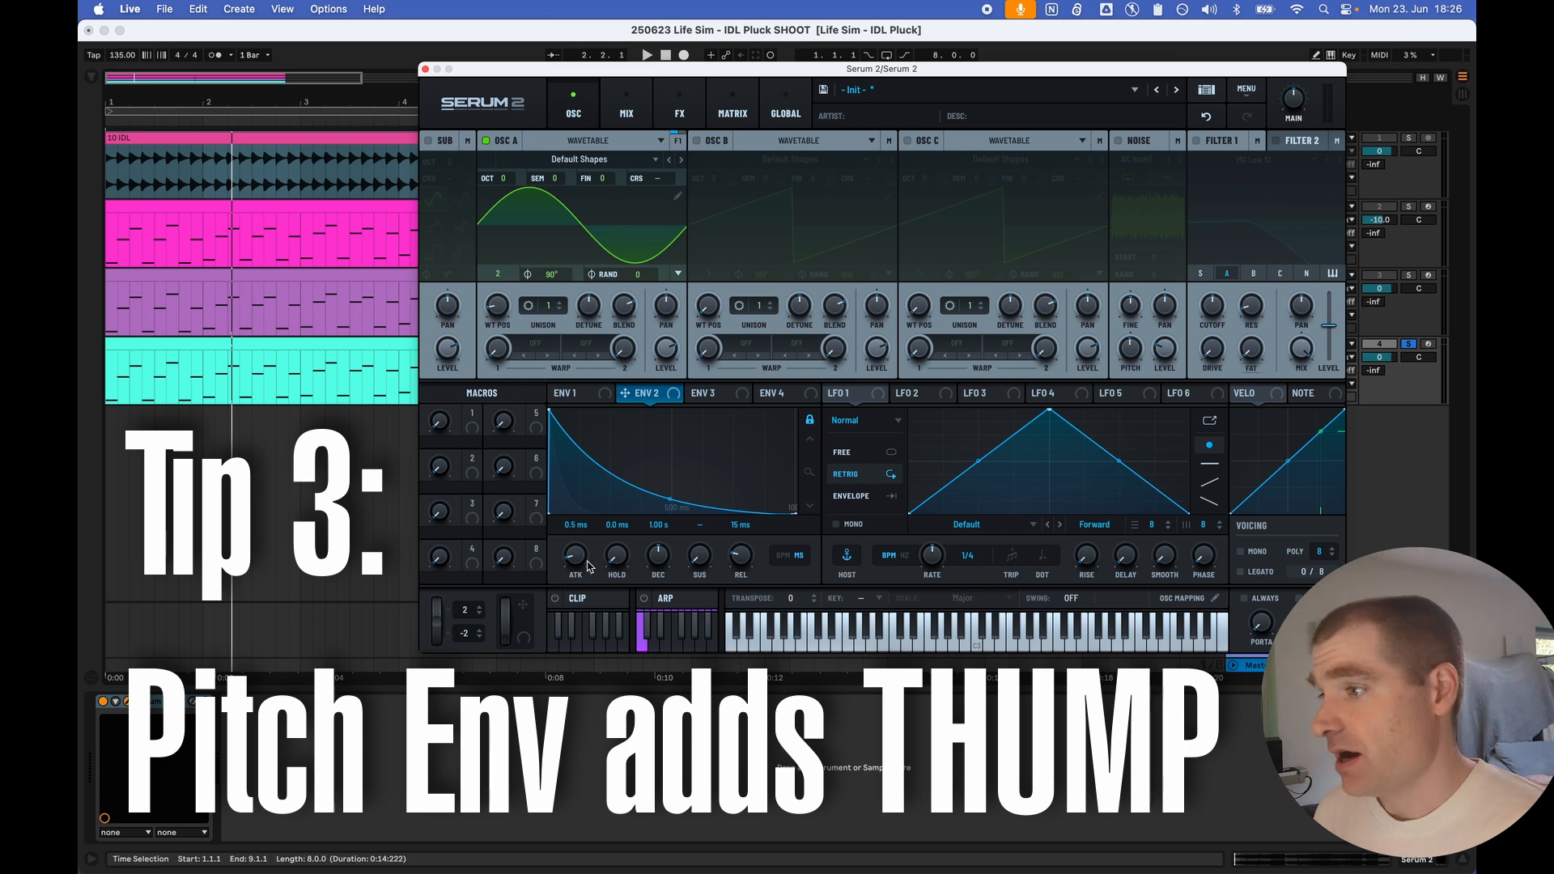
{"action": "left_click_drag", "start_coordinate": [587, 563], "coordinate": [569, 599]}
{"action": "left_click_drag", "start_coordinate": [625, 394], "coordinate": [660, 183]}
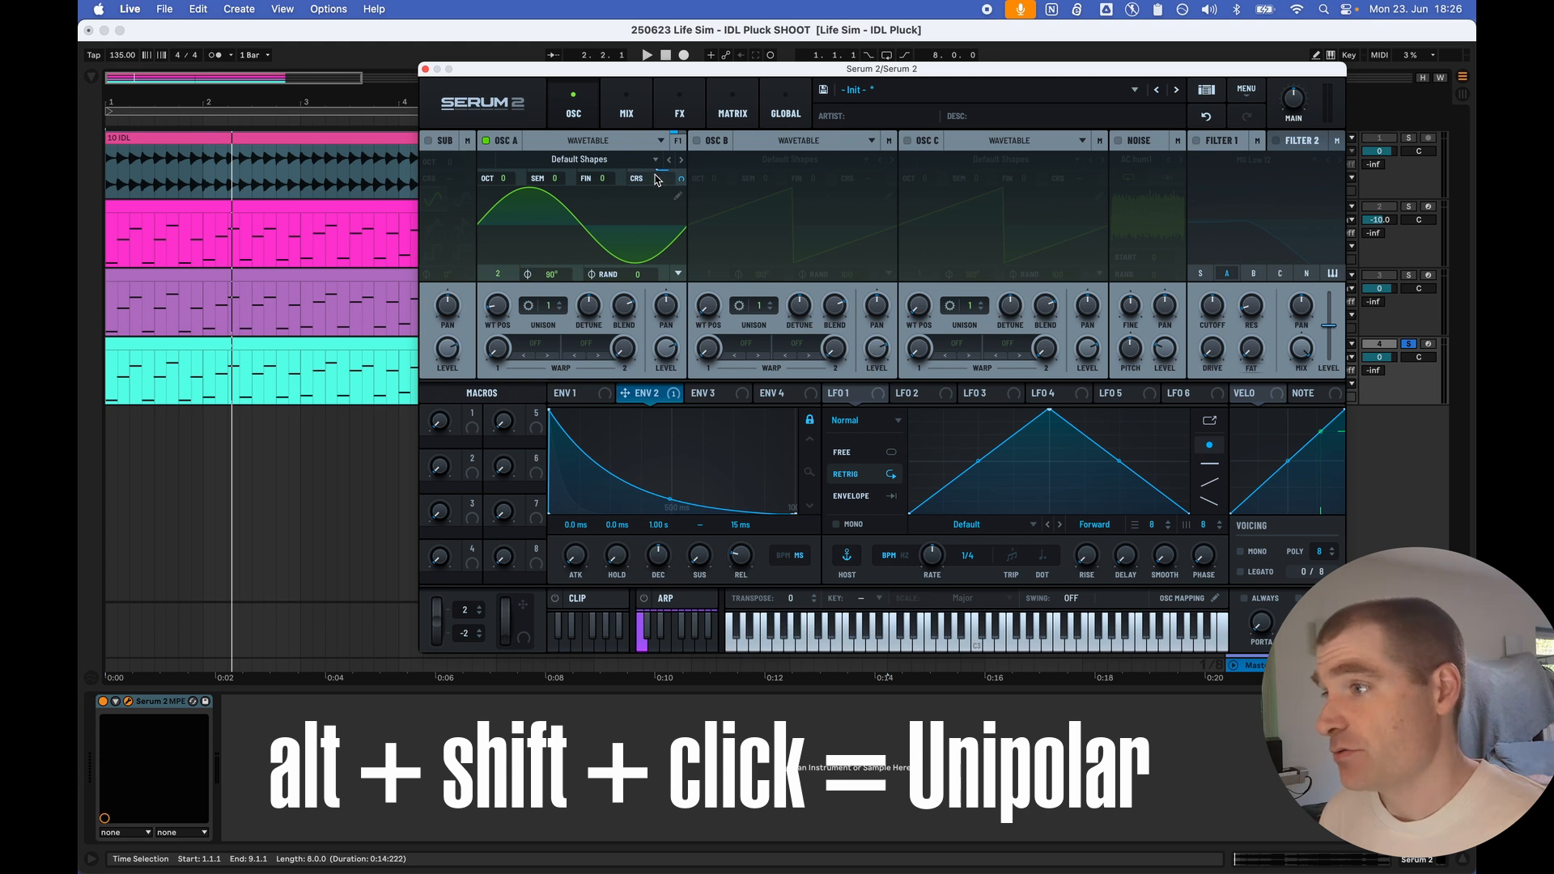
Step: Shorten Env 2's decay to 4.0 ms and play the pattern to hear the pitch transient
{"action": "key", "text": "space"}
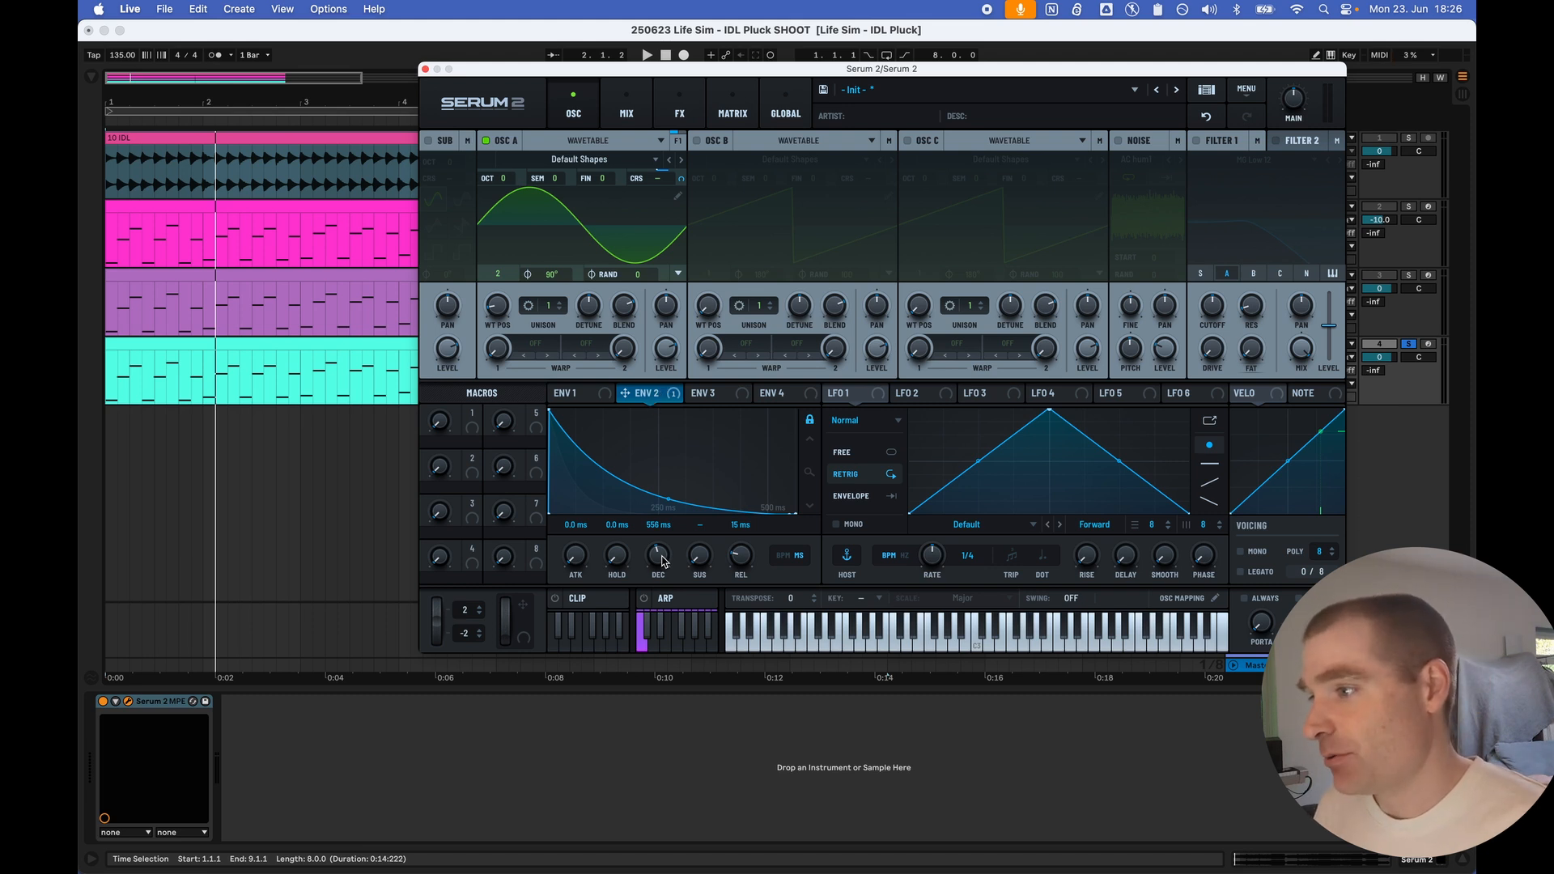
{"action": "mouse_move", "coordinate": [661, 558]}
{"action": "left_mouse_down"}
{"action": "mouse_move", "coordinate": [664, 589]}
{"action": "mouse_move", "coordinate": [657, 561]}
{"action": "mouse_move", "coordinate": [658, 576]}
{"action": "left_mouse_up"}
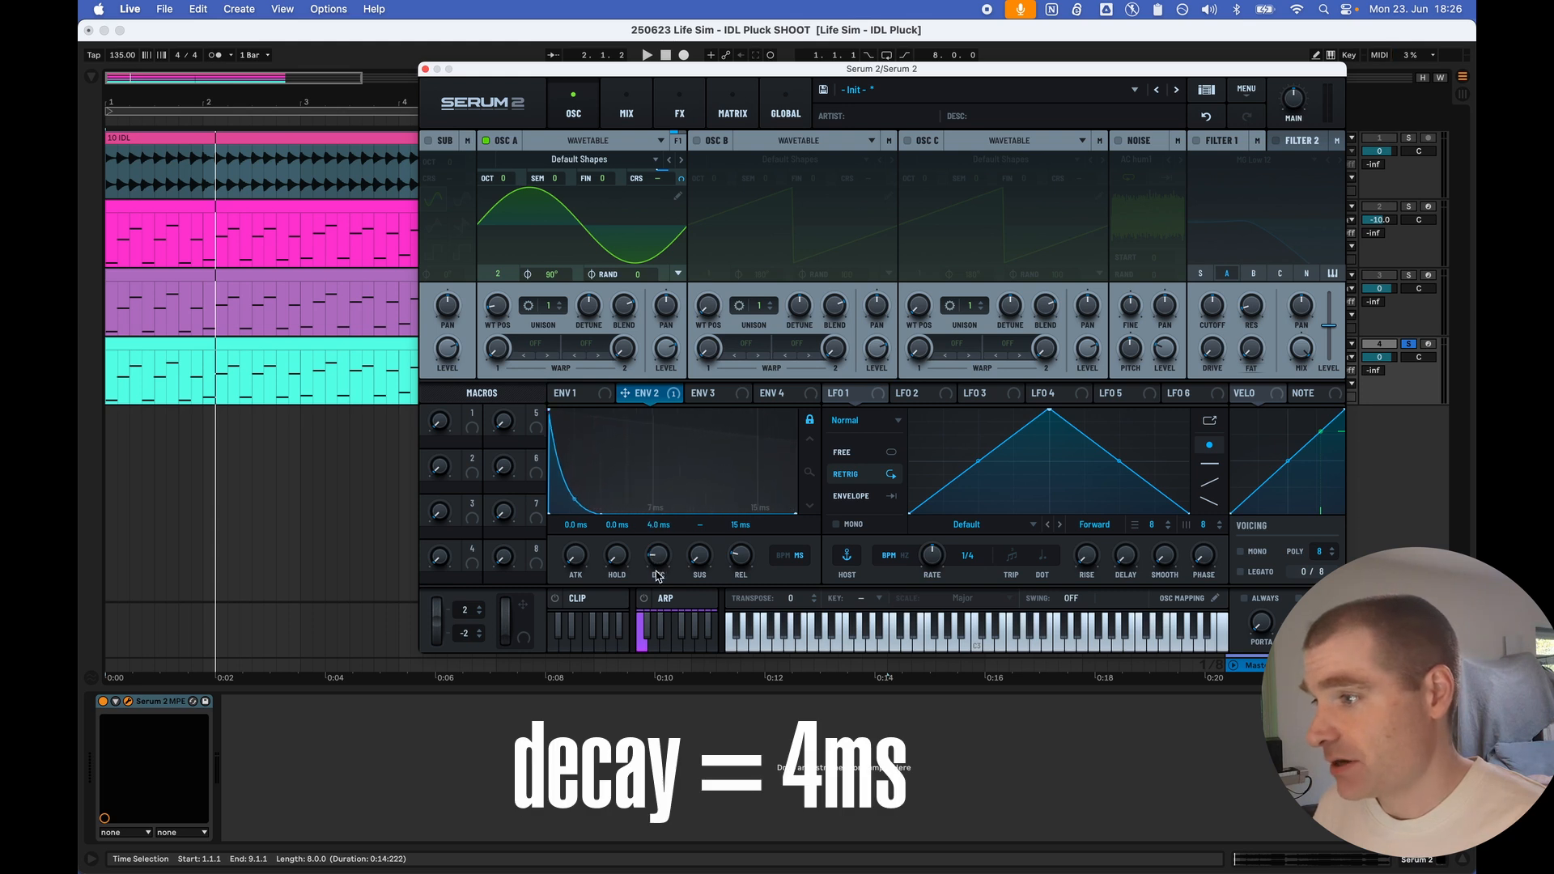
{"action": "key", "text": "space"}
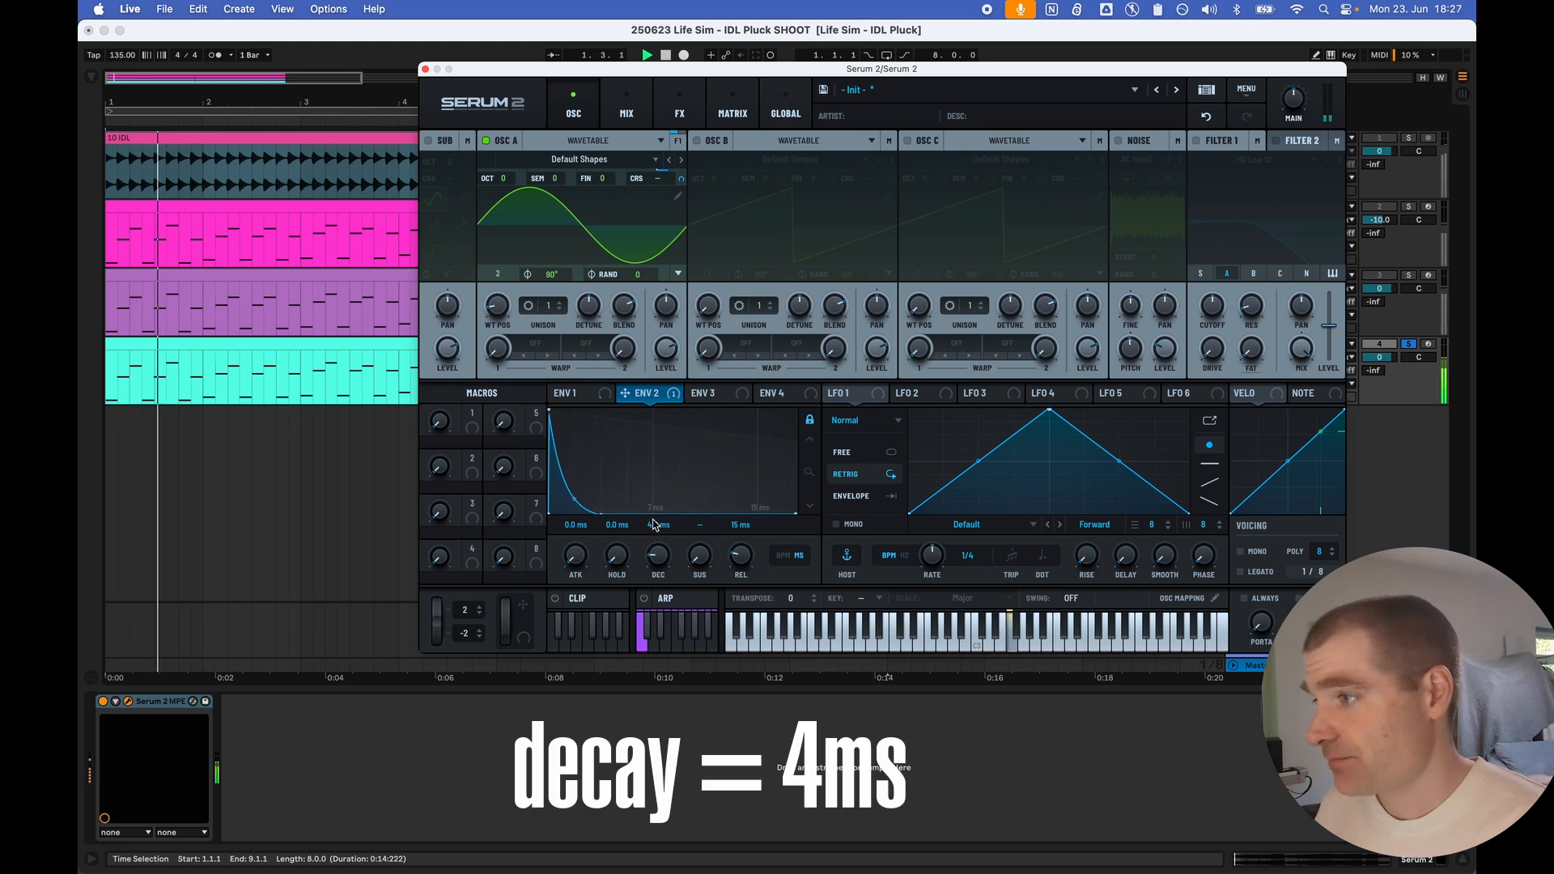
{"action": "key", "text": "space"}
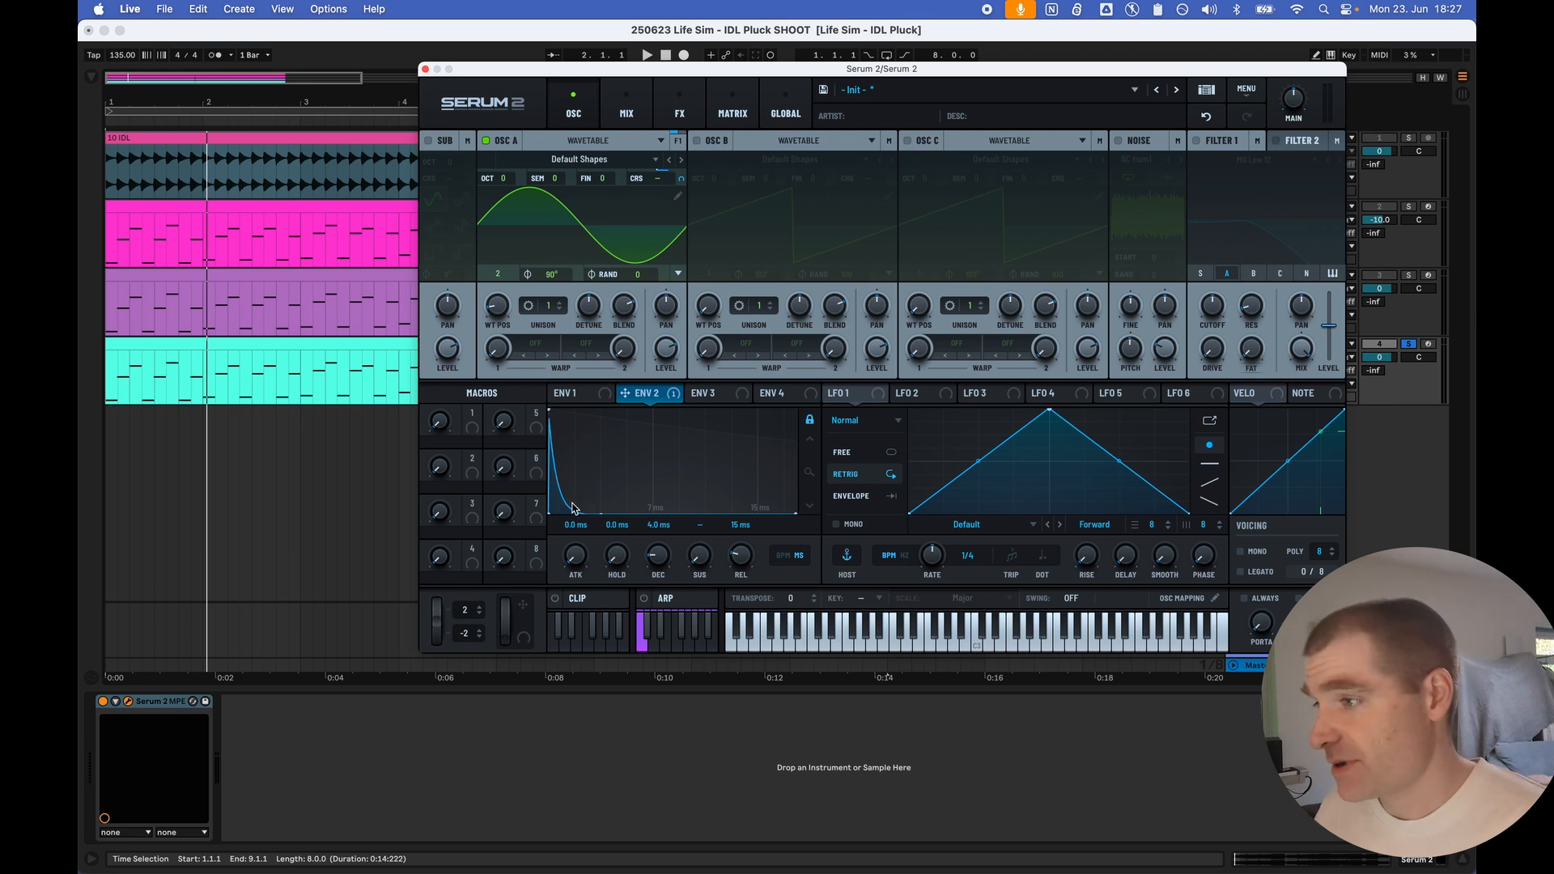
{"action": "key", "text": "space"}
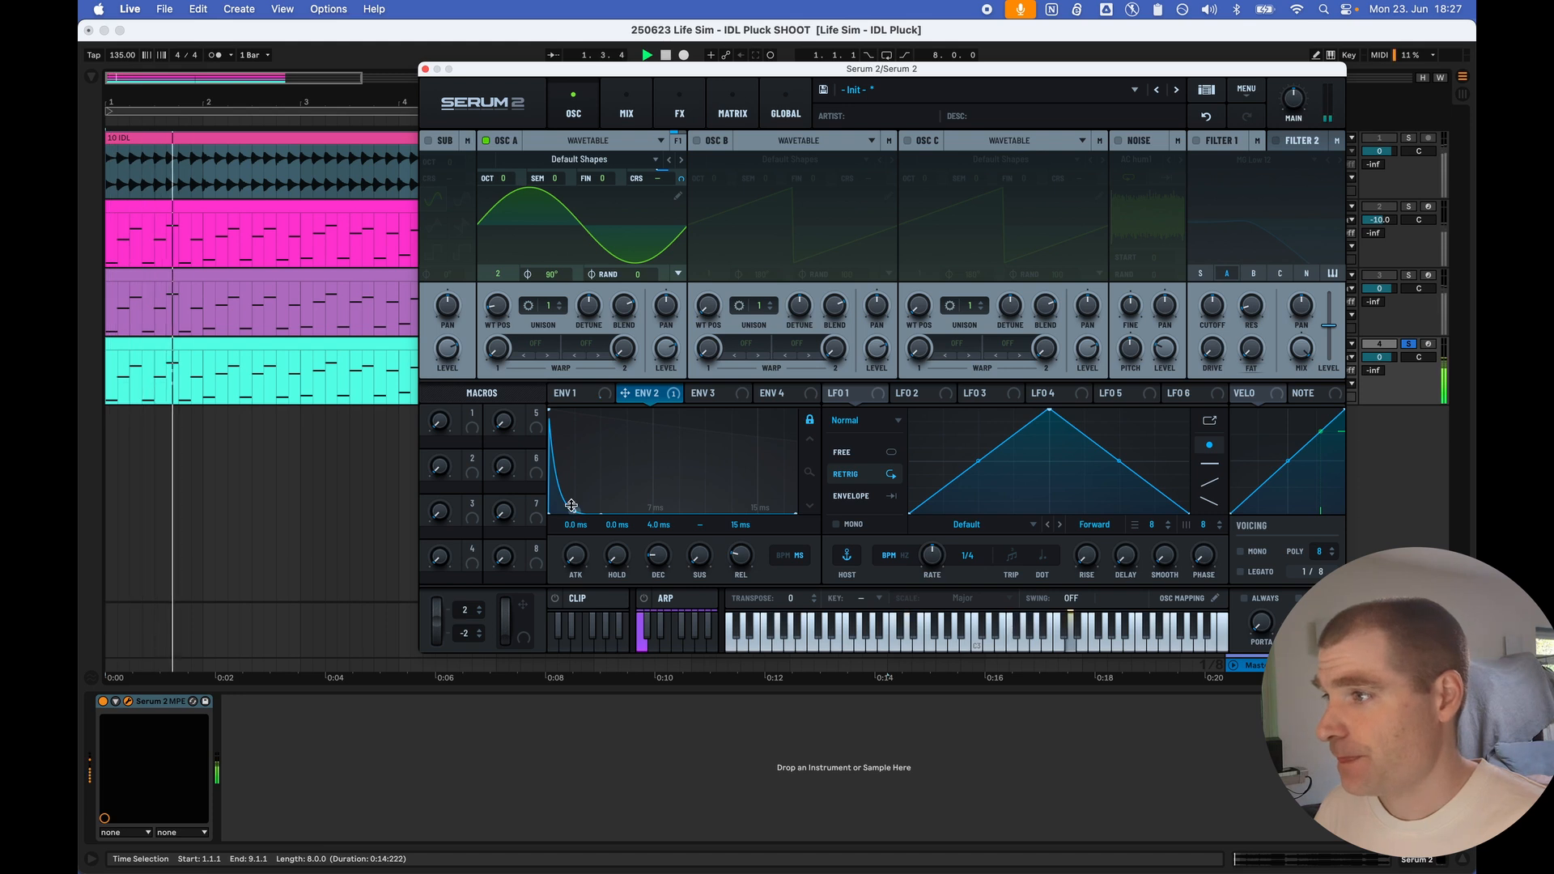
Step: Set the Env 2 modulation amount on oscillator A's coarse pitch to 25% and audition it
{"action": "mouse_move", "coordinate": [678, 179]}
{"action": "left_click_drag", "start_coordinate": [679, 180], "coordinate": [680, 177]}
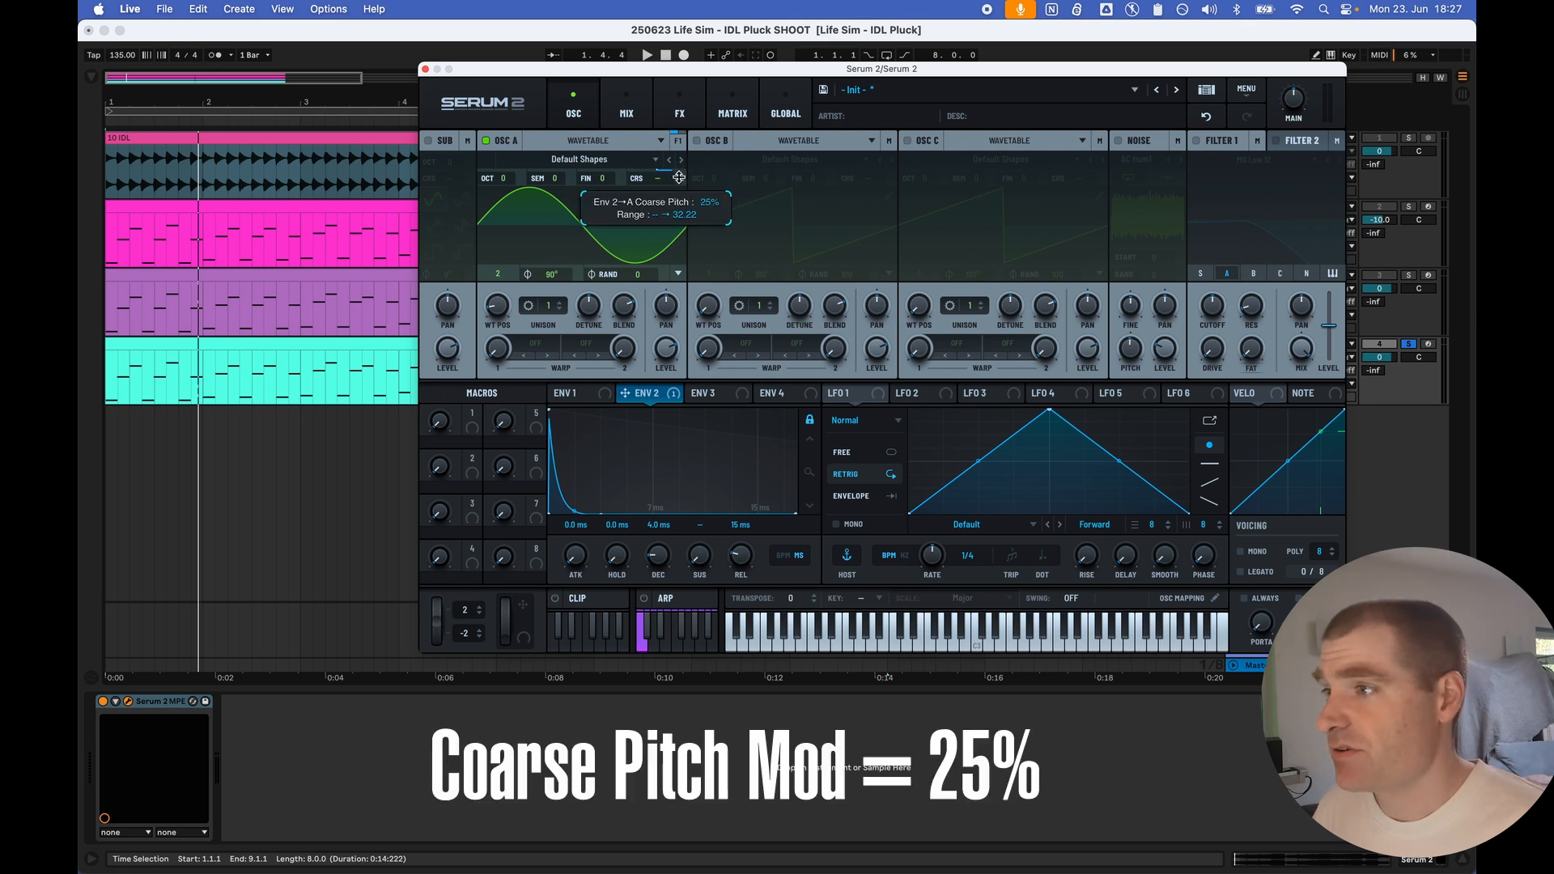
{"action": "key", "text": "space"}
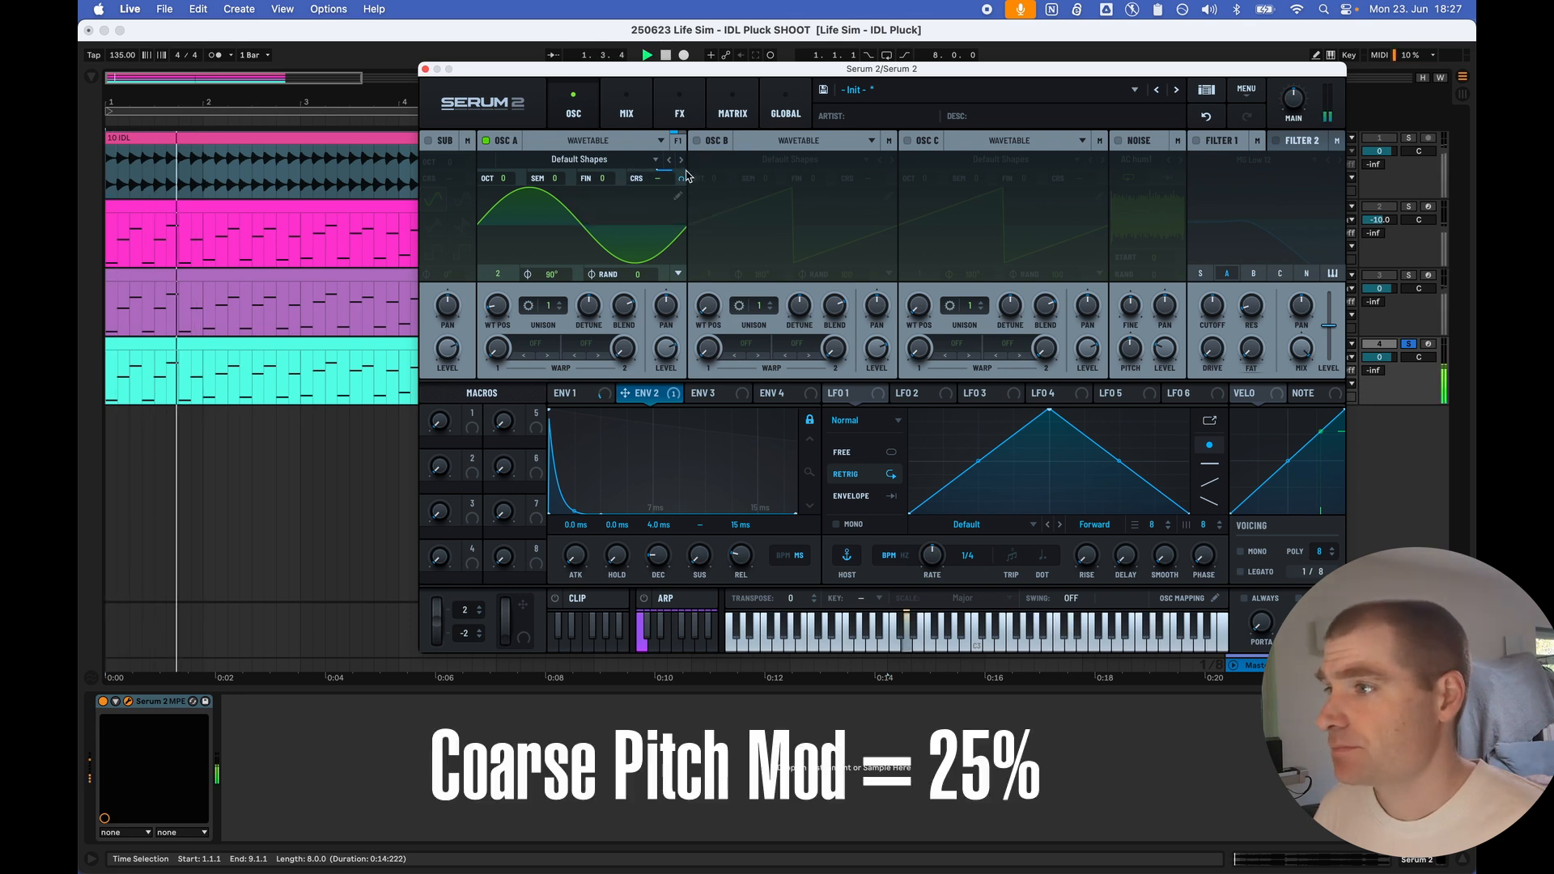
Step: Solo the 10 IDL reference track, play it for comparison, and return to the Serum 2 track
{"action": "left_click_drag", "start_coordinate": [1175, 71], "coordinate": [842, 236]}
{"action": "left_click", "coordinate": [1241, 177]}
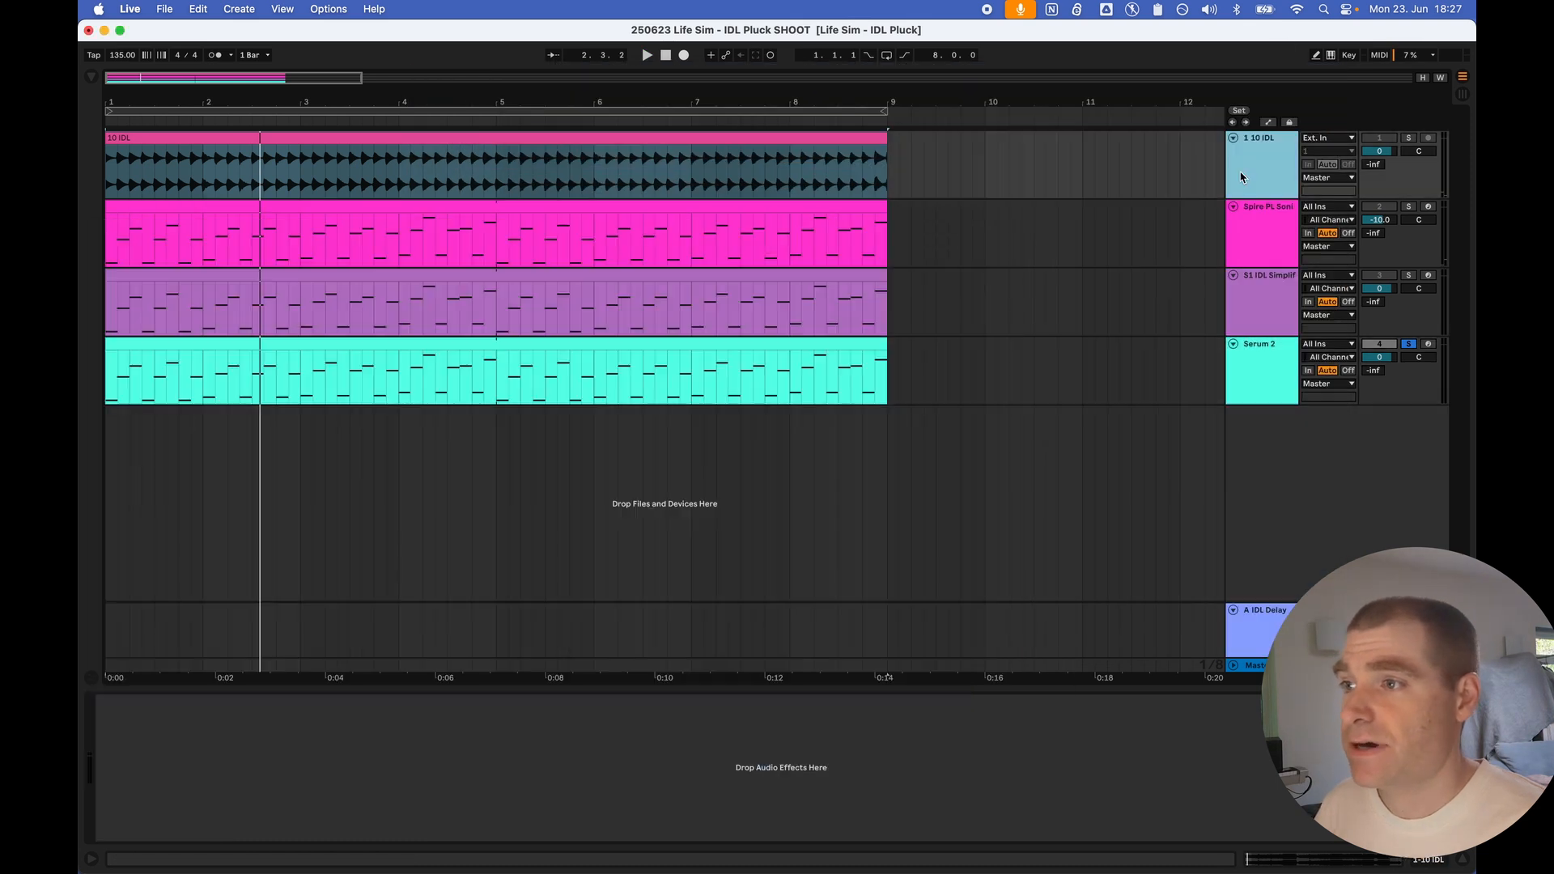
{"action": "key", "text": "s"}
{"action": "key", "text": "space"}
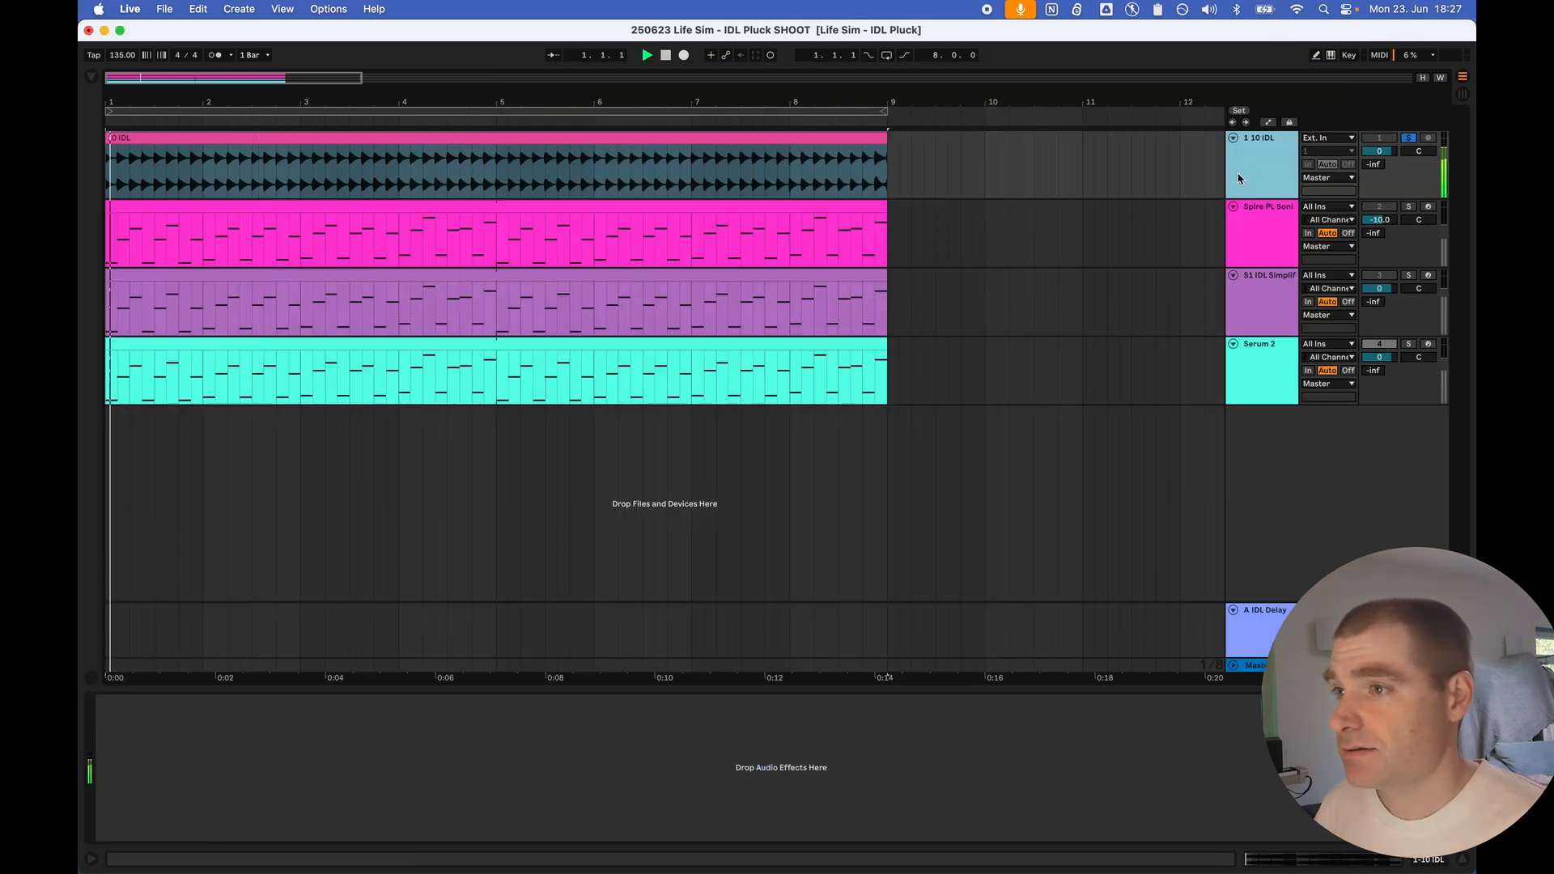
{"action": "left_click", "coordinate": [1253, 377]}
{"action": "key", "text": "space"}
Step: Add a Distortion effect to Serum's main effects chain and set its type to Asym
{"action": "left_click", "coordinate": [692, 198]}
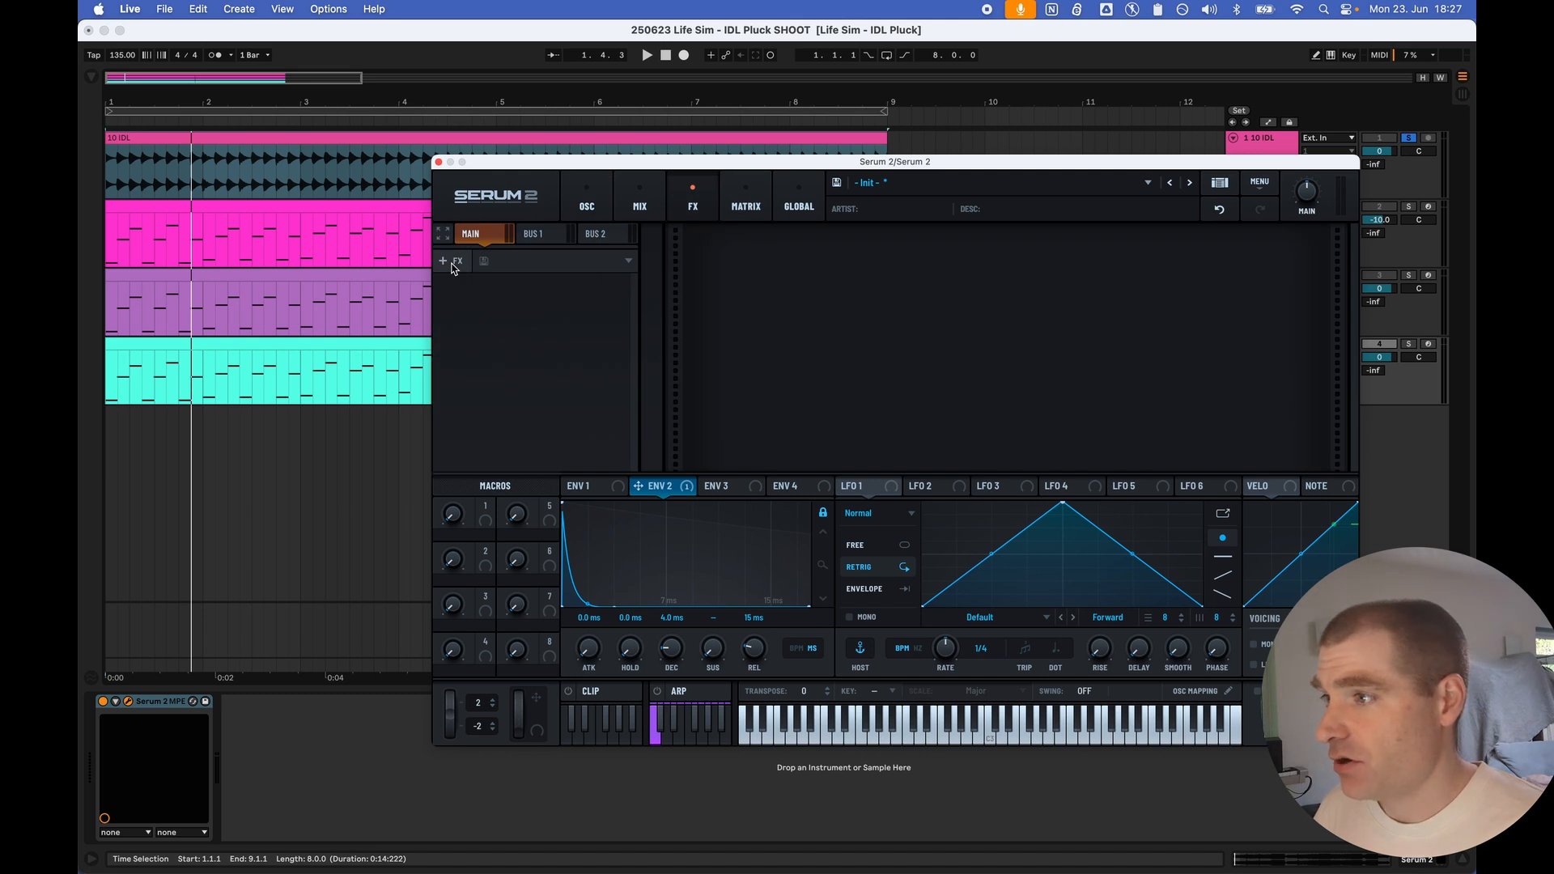
{"action": "left_click", "coordinate": [452, 261]}
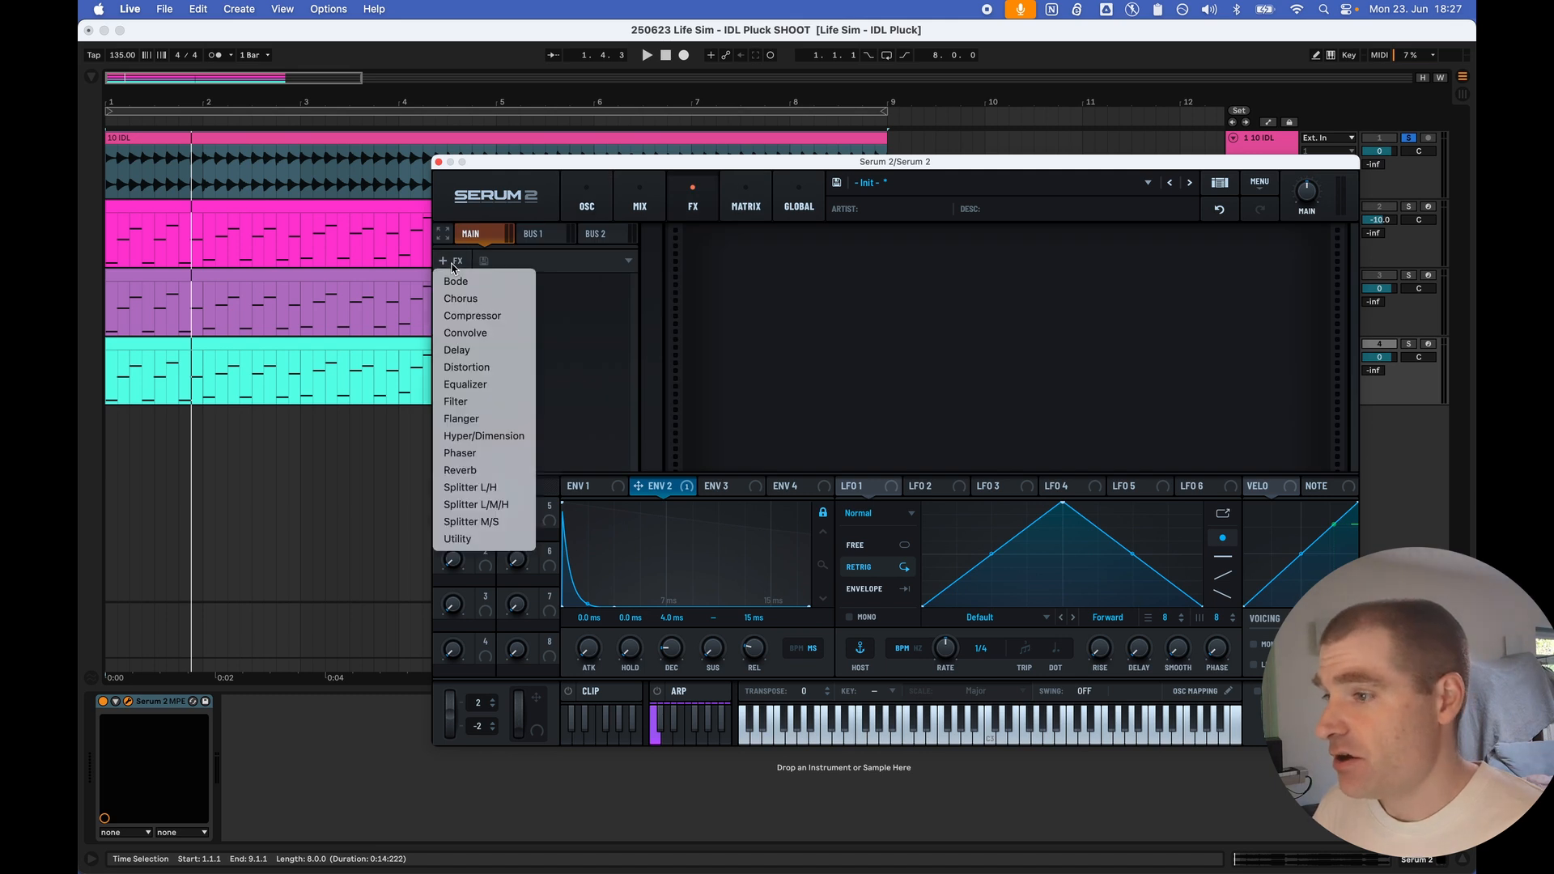
{"action": "left_click", "coordinate": [477, 367]}
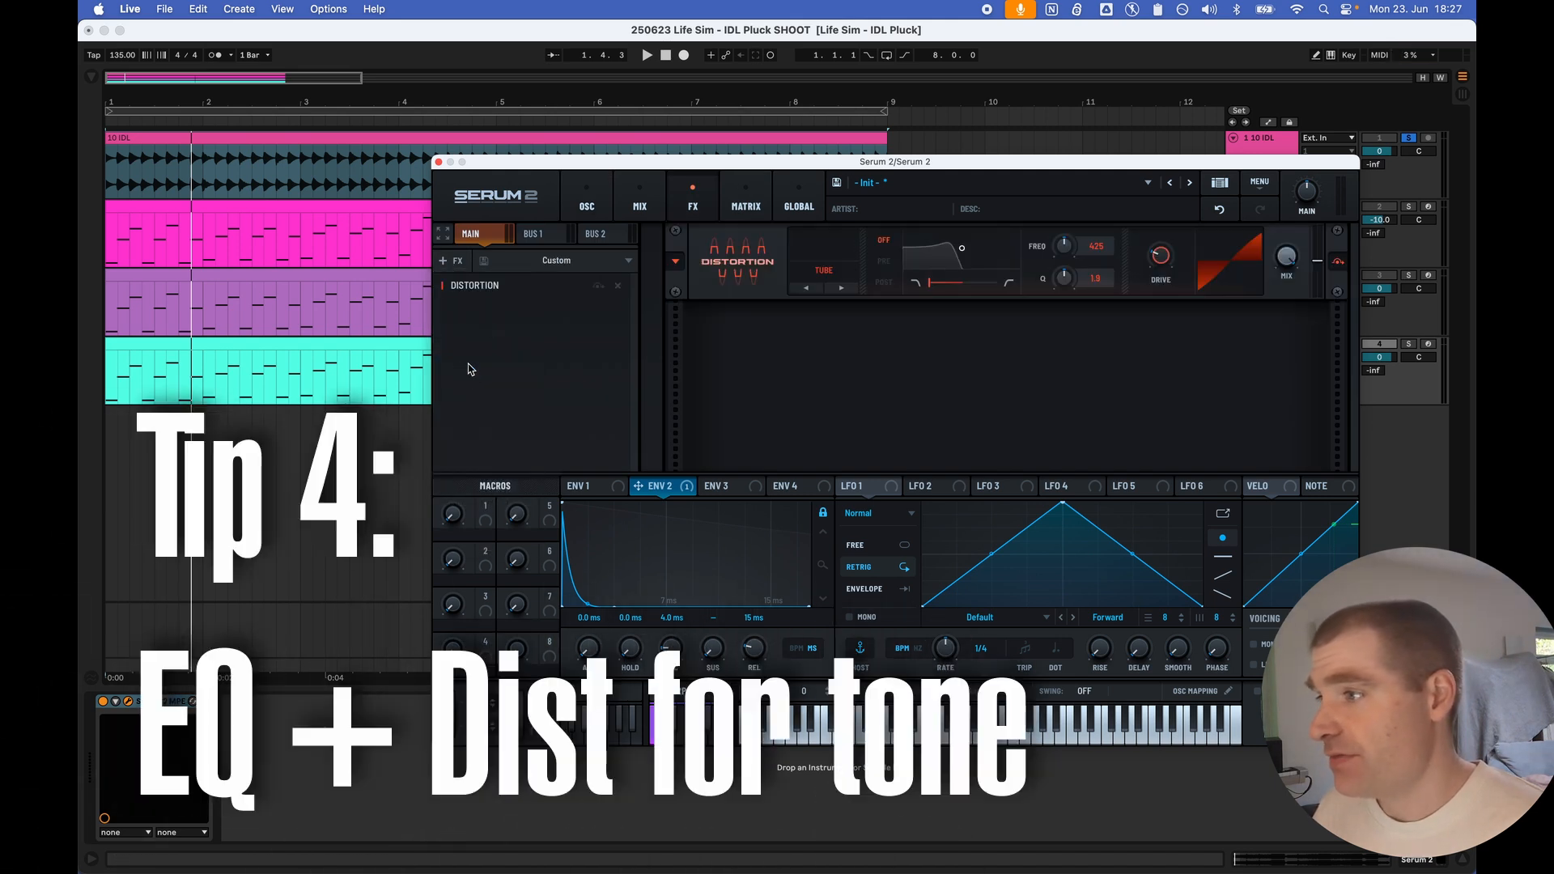
{"action": "left_click", "coordinate": [856, 280]}
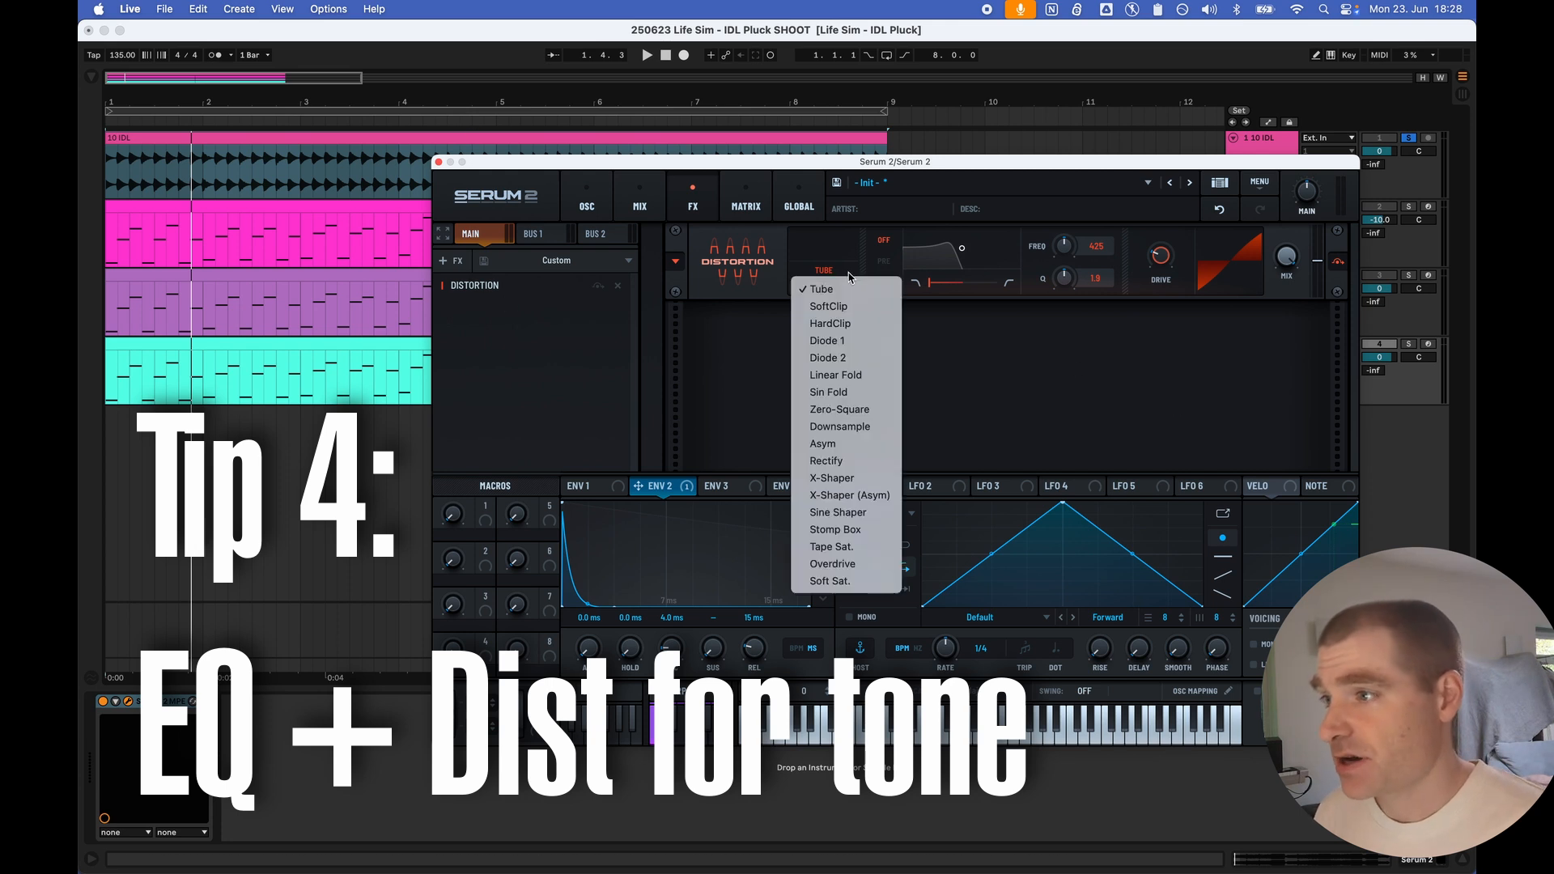
{"action": "left_click", "coordinate": [854, 443]}
Step: Raise the distortion drive to 60% while the pattern plays, and move the synth window clear of the track headers
{"action": "mouse_move", "coordinate": [1172, 263]}
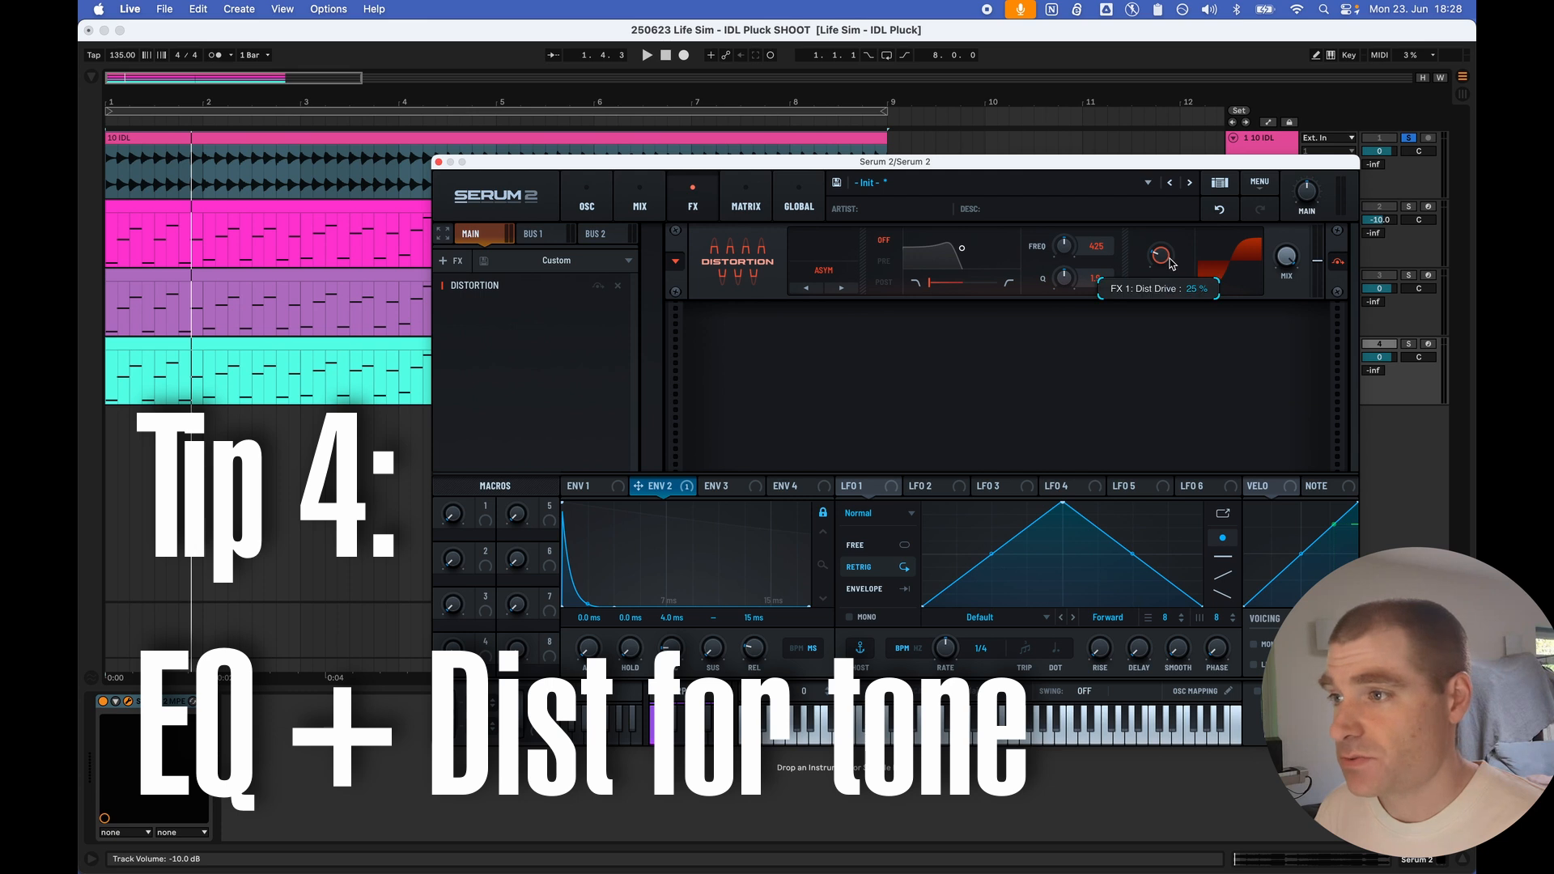
{"action": "key", "text": "space"}
{"action": "scroll", "coordinate": [1162, 262], "scroll_direction": "up", "scroll_amount": 3}
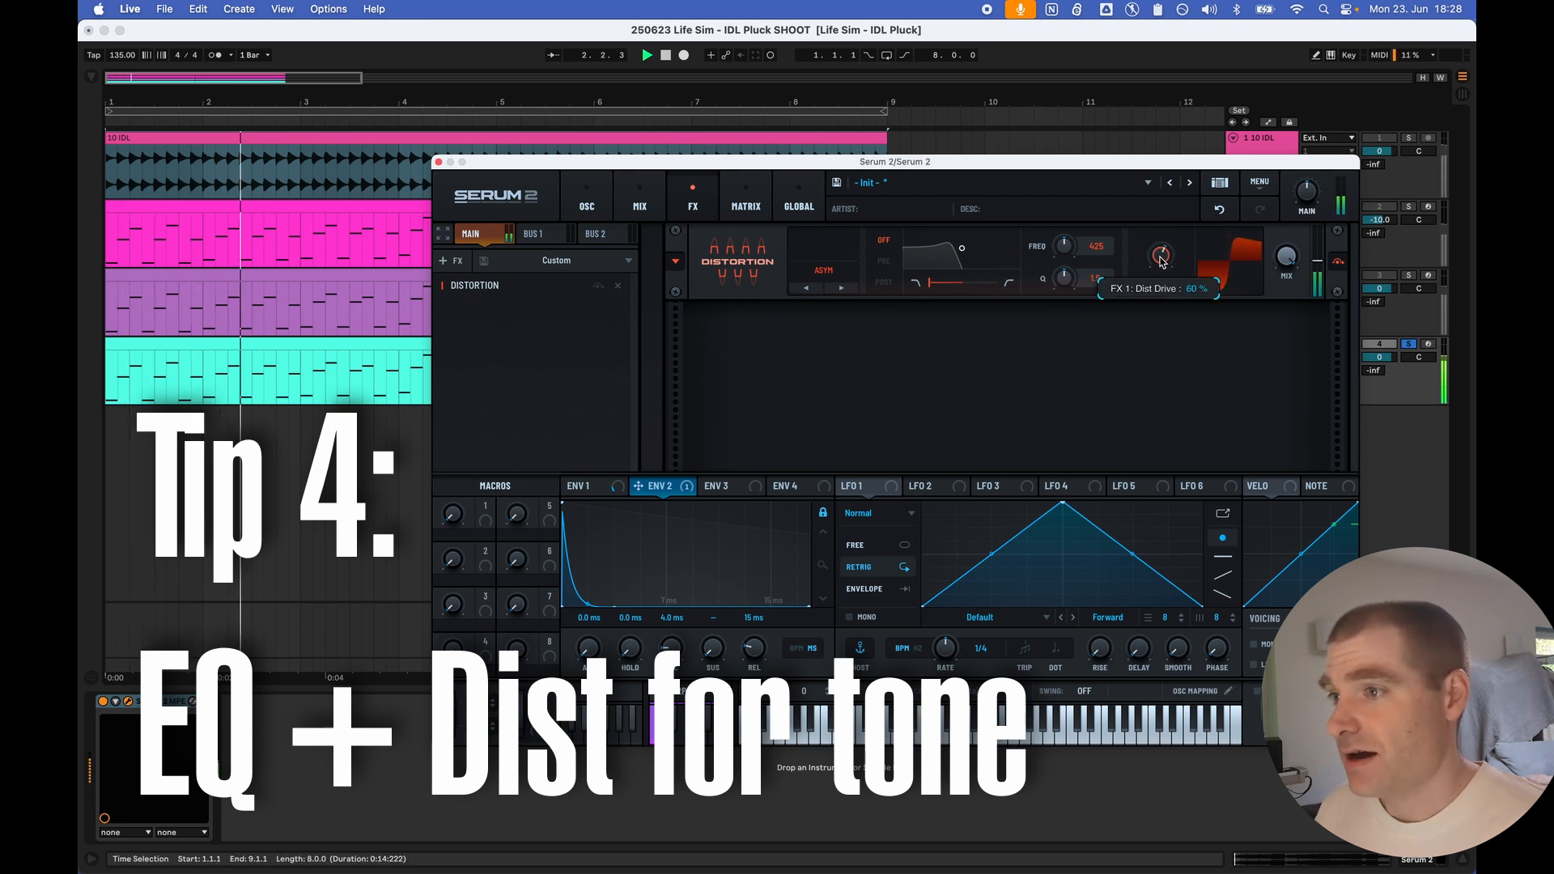
{"action": "key", "text": "space"}
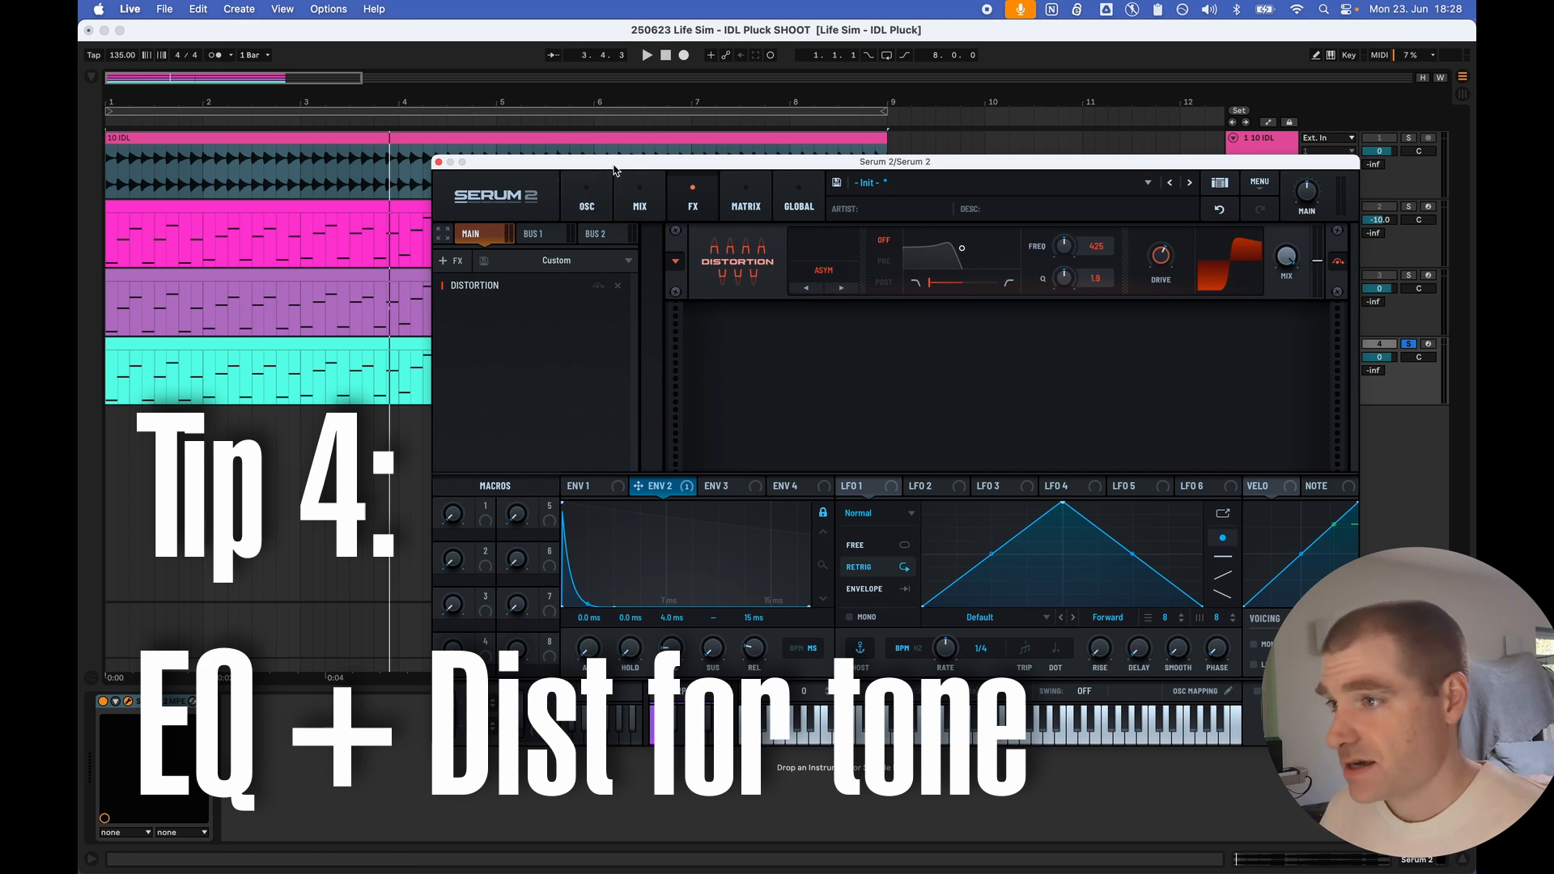
{"action": "left_click_drag", "start_coordinate": [629, 166], "coordinate": [459, 142]}
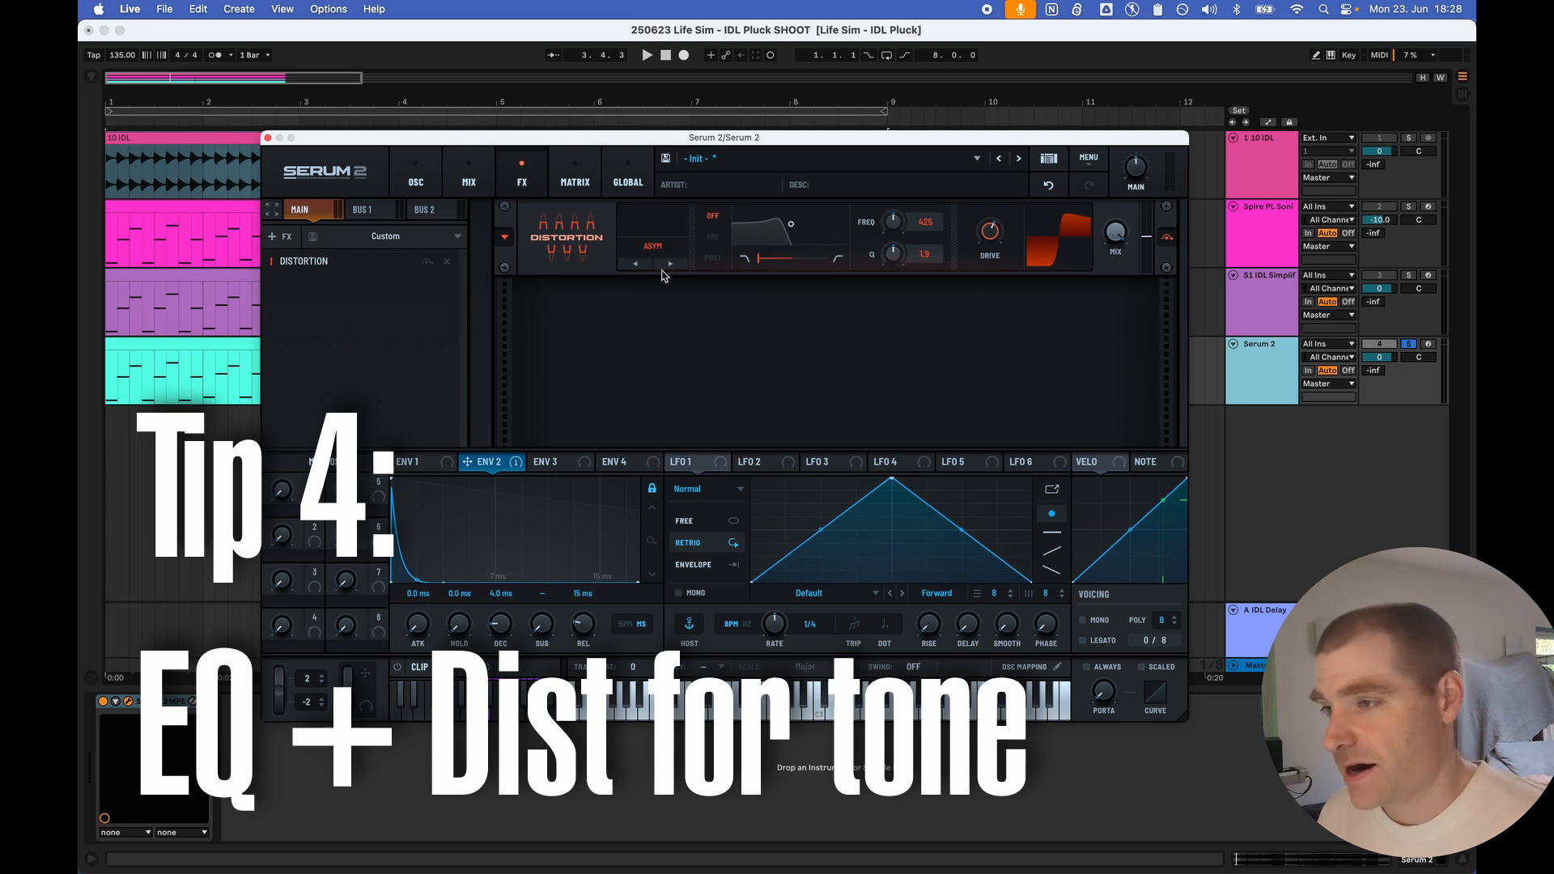
Step: Add an Equalizer after the Distortion and shape its upper band as a 1212 Hz peak with Q 34 and gain 5.0
{"action": "left_click", "coordinate": [280, 237]}
{"action": "left_click", "coordinate": [323, 361]}
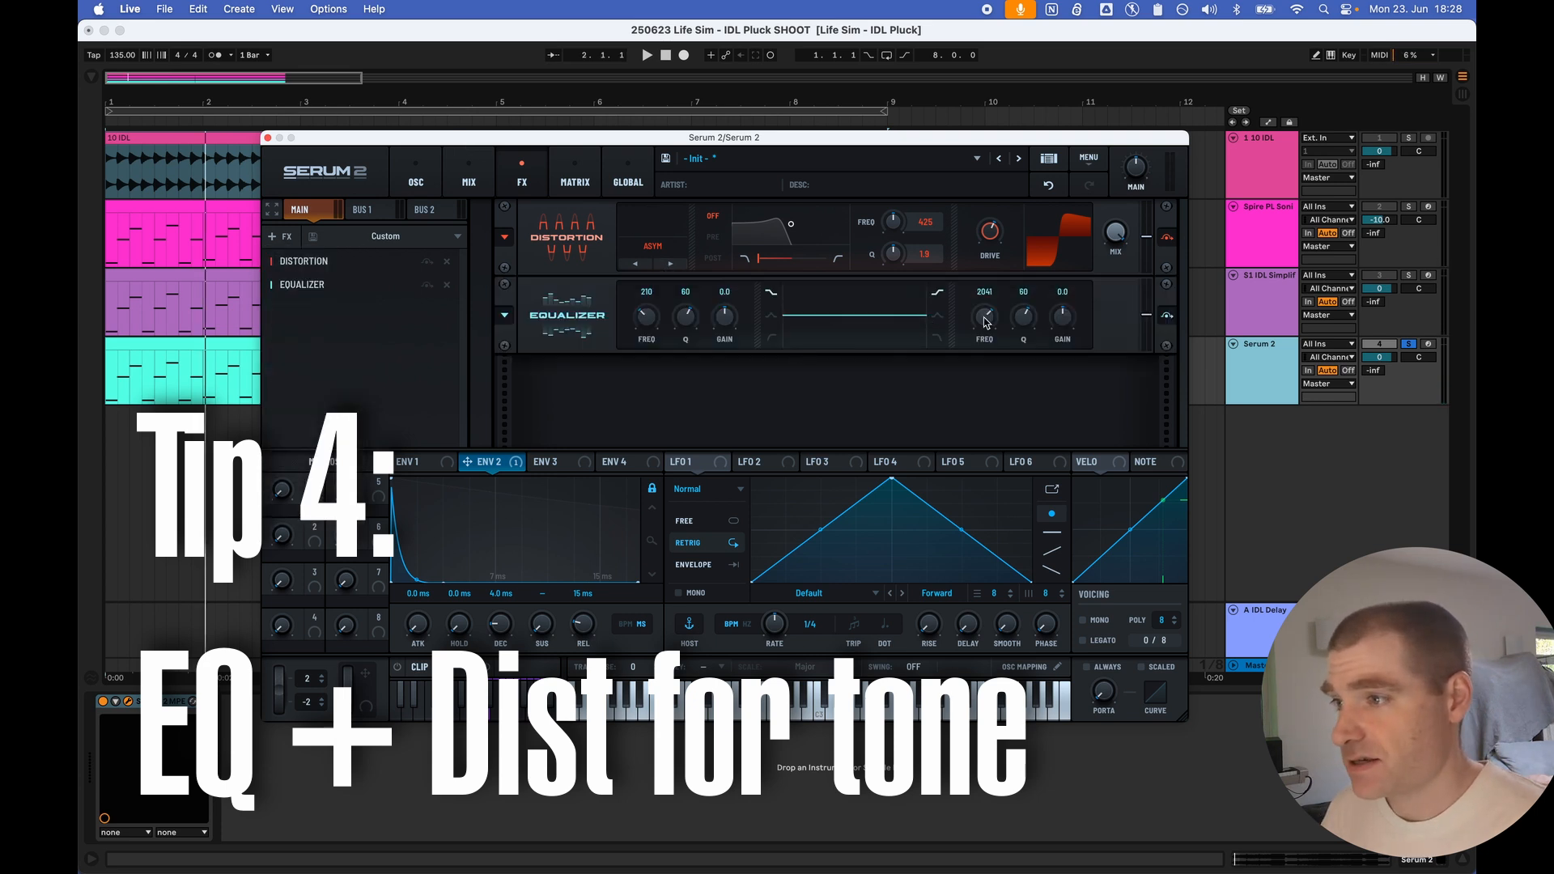
{"action": "mouse_move", "coordinate": [986, 323]}
{"action": "left_mouse_down"}
{"action": "mouse_move", "coordinate": [988, 354]}
{"action": "mouse_move", "coordinate": [986, 338]}
{"action": "left_mouse_up"}
{"action": "key", "text": "space"}
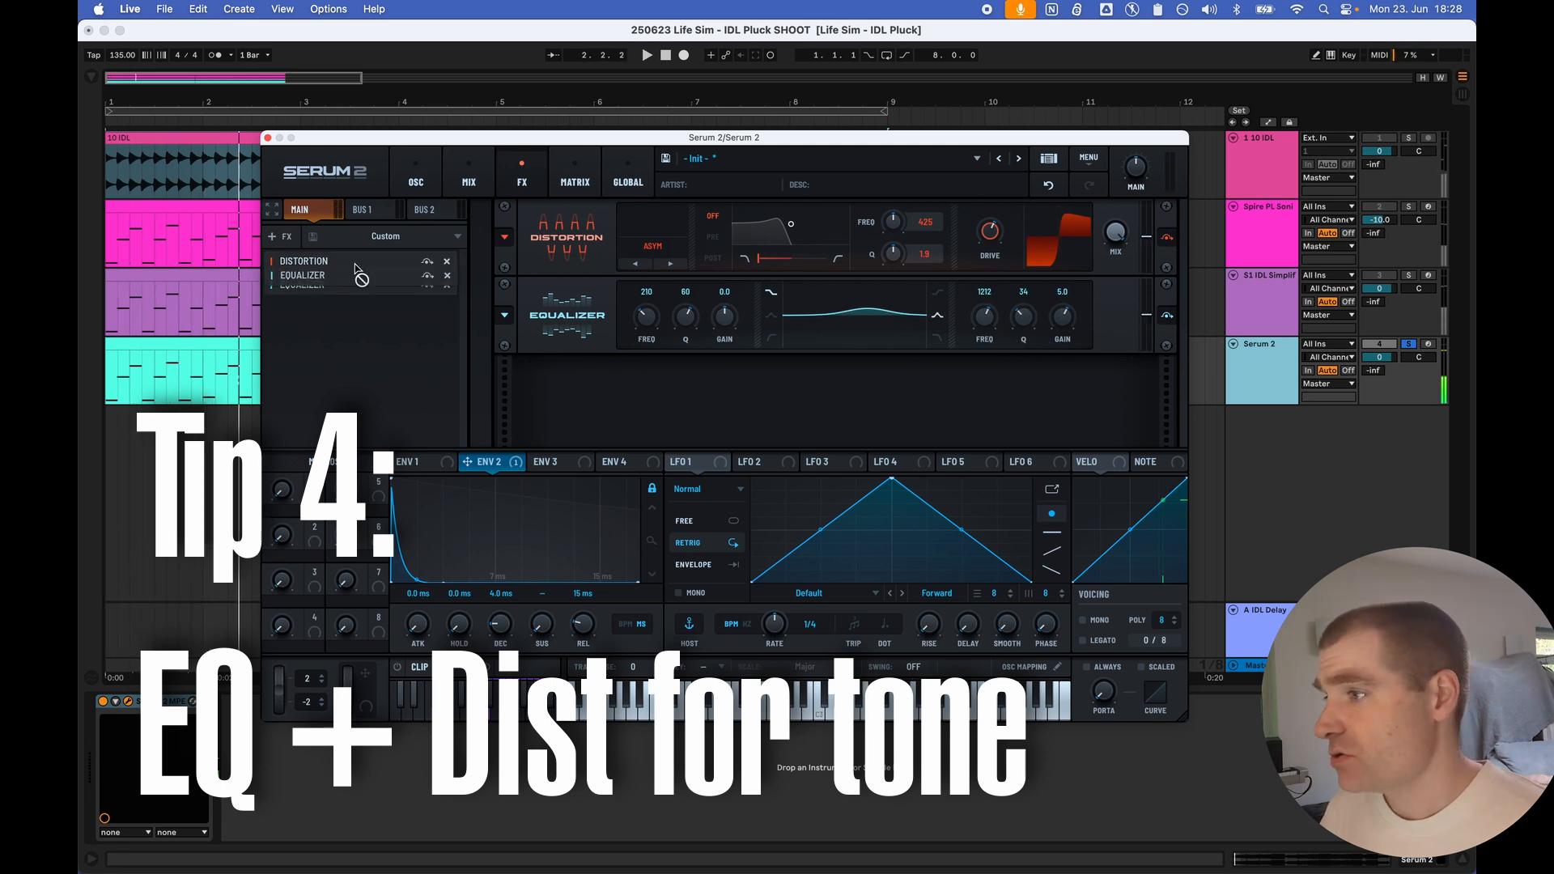
Step: Reorder the effects chain so the Equalizer comes before the Distortion, and audition the pluck
{"action": "left_click_drag", "start_coordinate": [356, 260], "coordinate": [332, 286]}
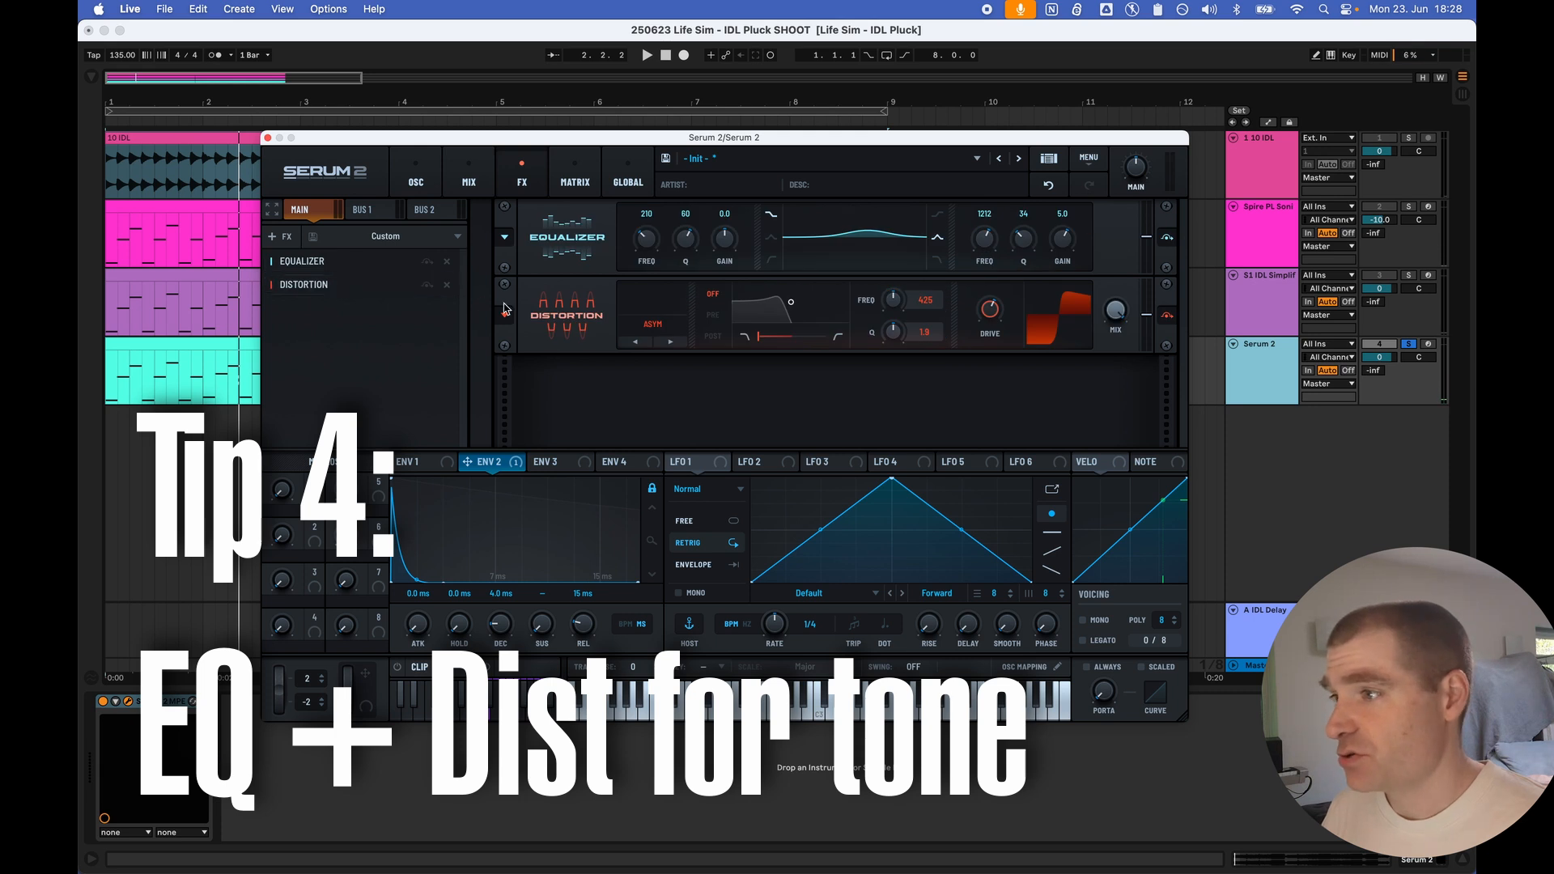
{"action": "key", "text": "space"}
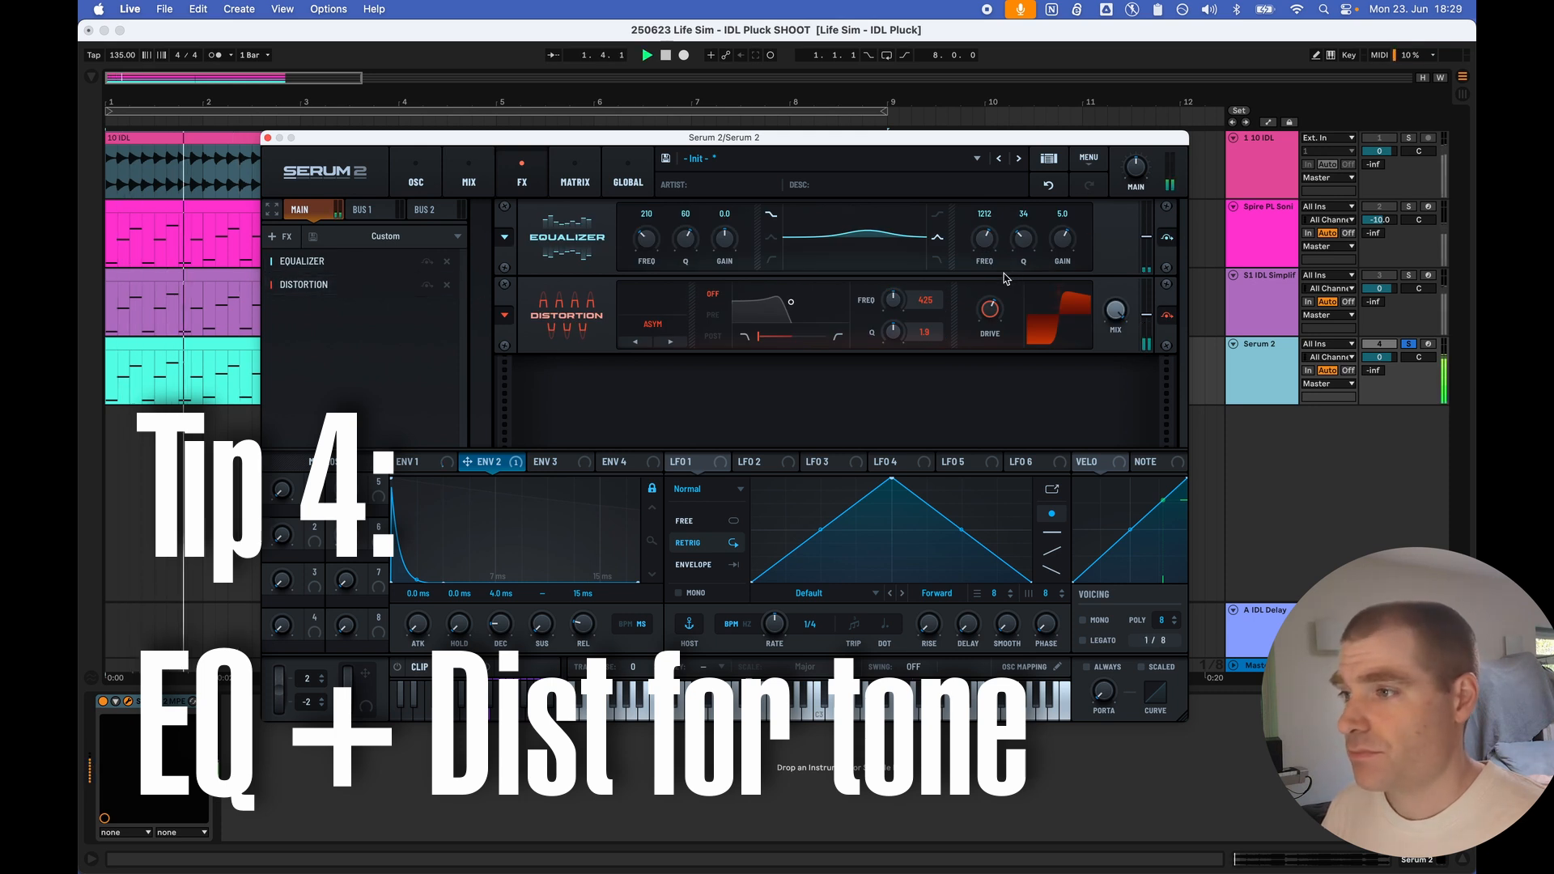
{"action": "key", "text": "space"}
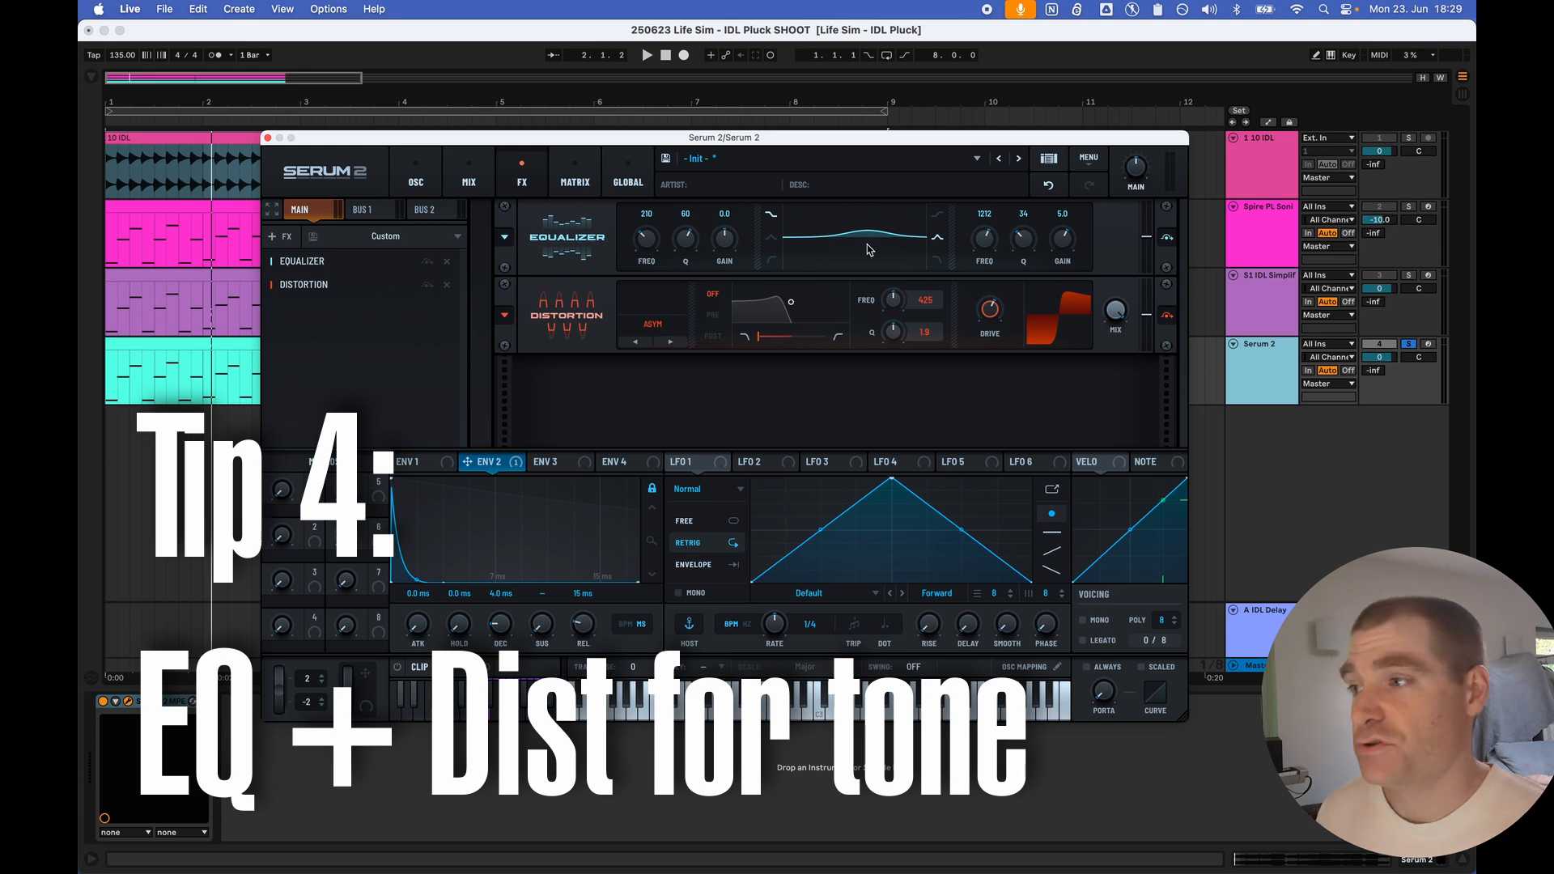
{"action": "key", "text": "space"}
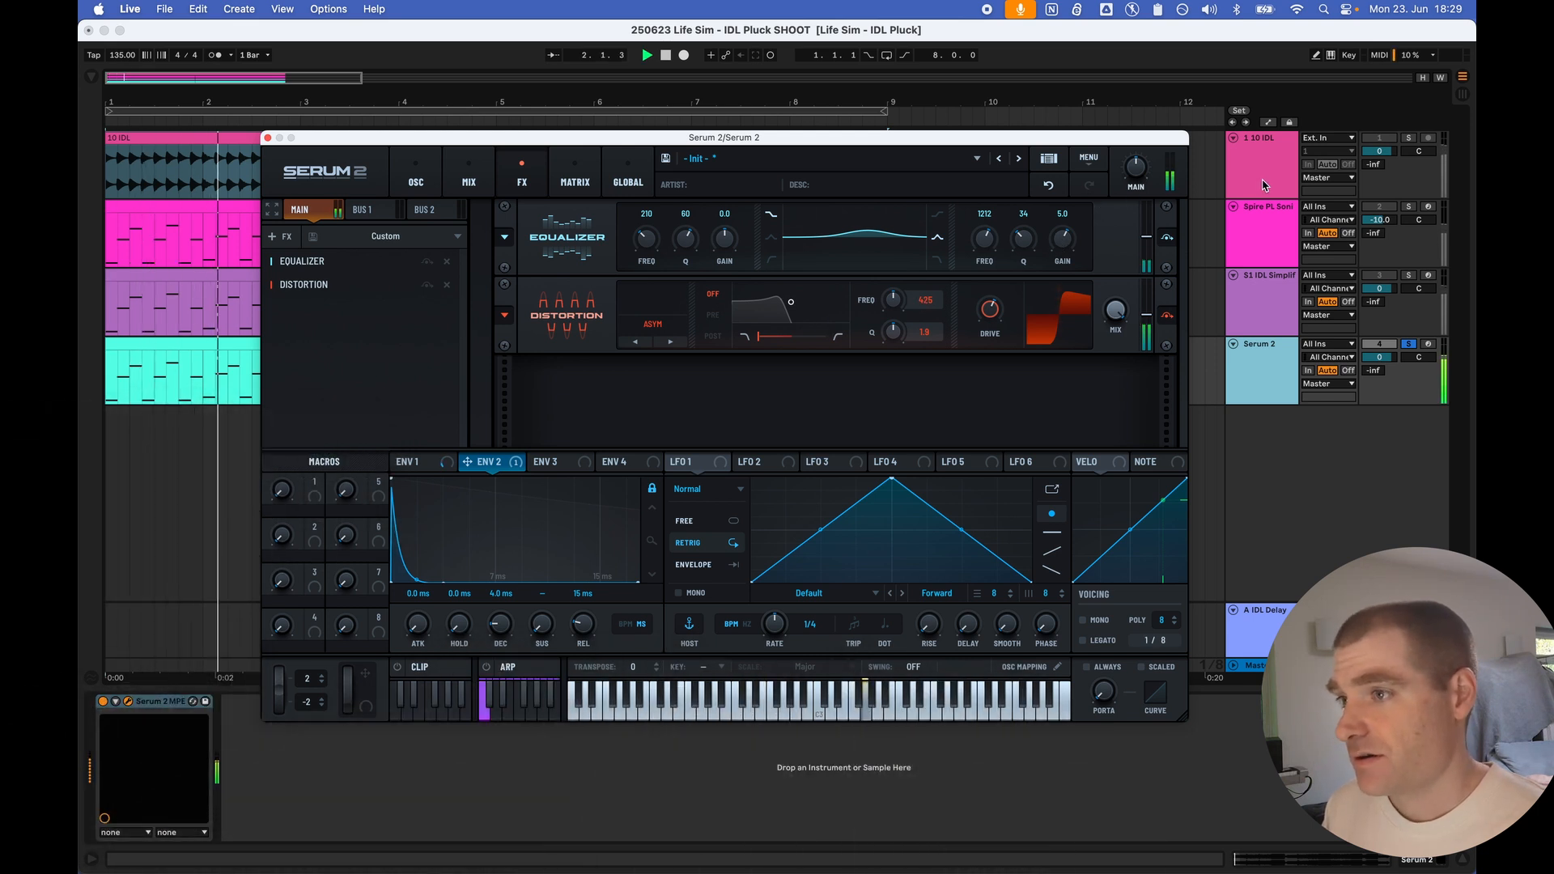
Step: Solo the 10 IDL track to hear the reference against the equalized pluck, and return to the Serum 2 track
{"action": "left_click", "coordinate": [1265, 185]}
{"action": "key", "text": "space"}
{"action": "key", "text": "space"}
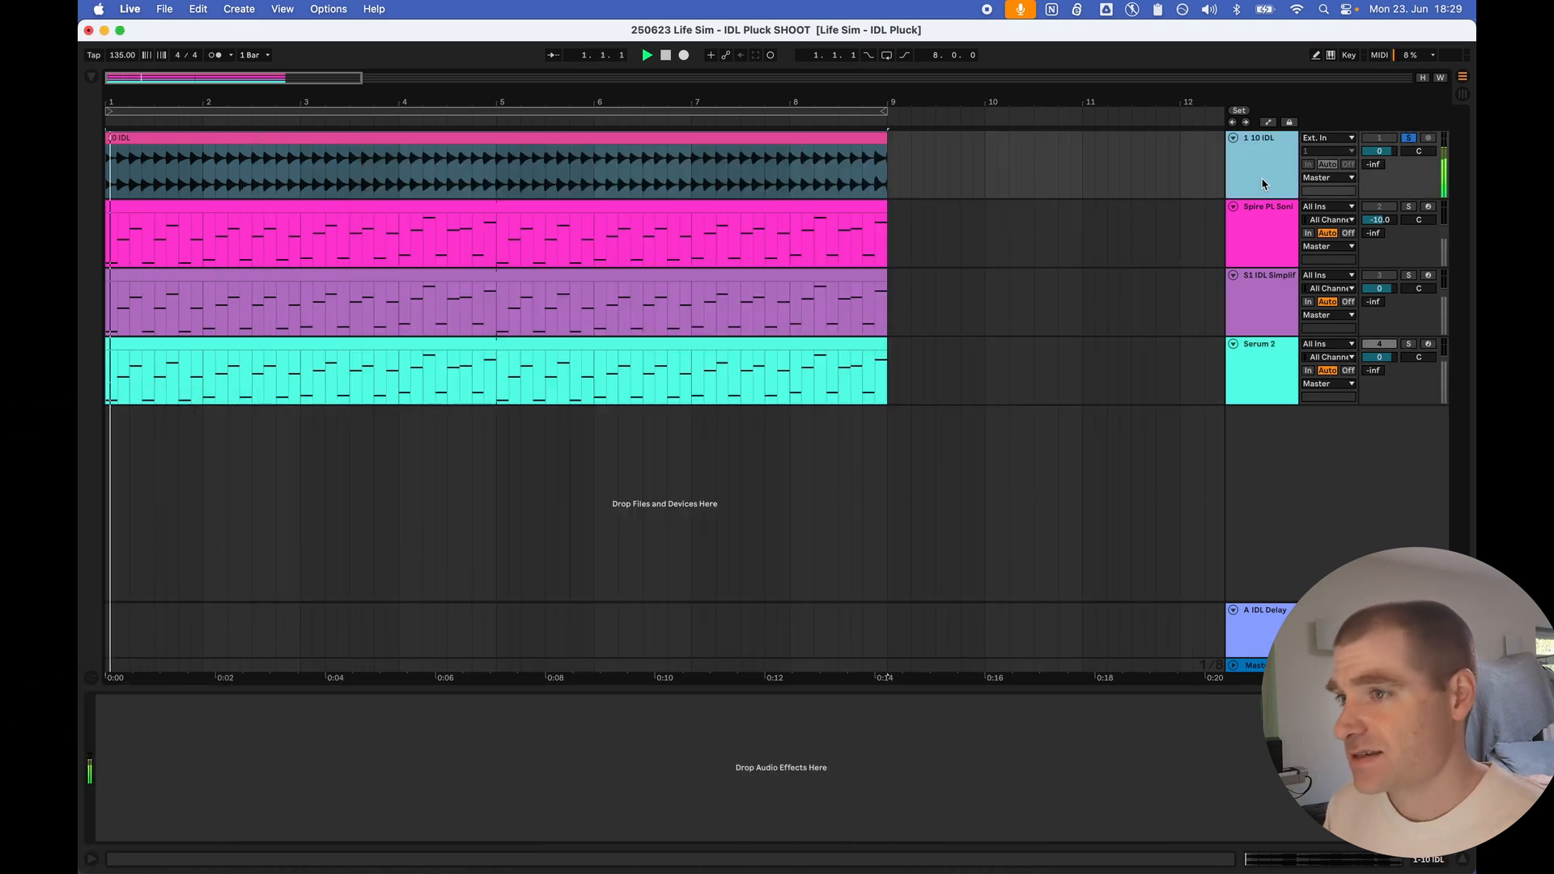
{"action": "left_click", "coordinate": [1266, 363]}
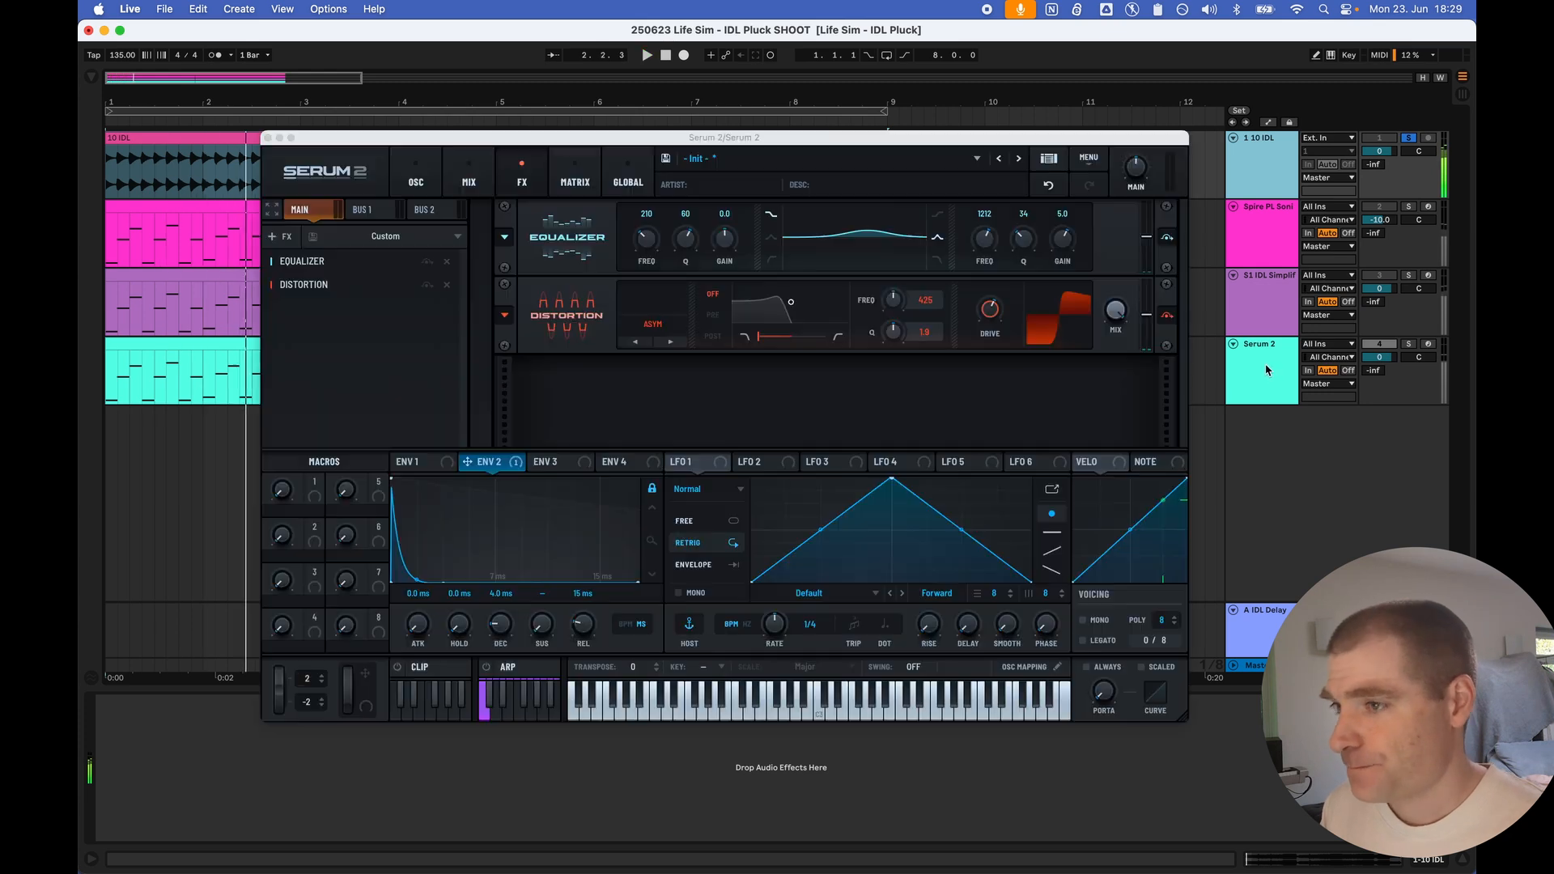
Step: Lower the distortion drive to about 55%, set the Equalizer's upper band gain to 3.9, and play the pattern
{"action": "left_click", "coordinate": [983, 322]}
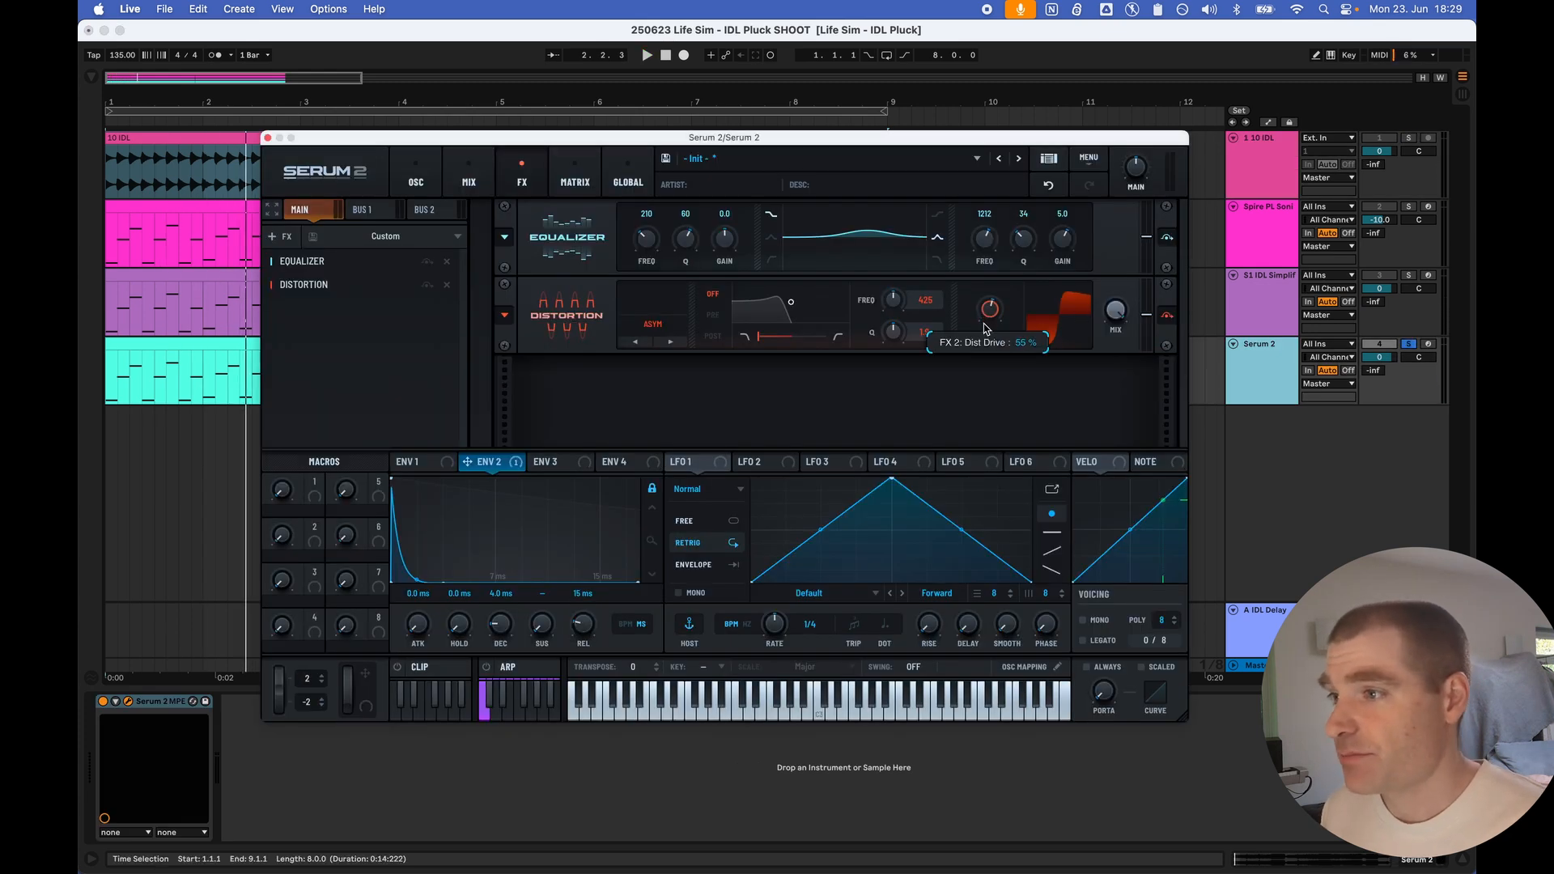
{"action": "left_click_drag", "start_coordinate": [985, 348], "coordinate": [982, 347]}
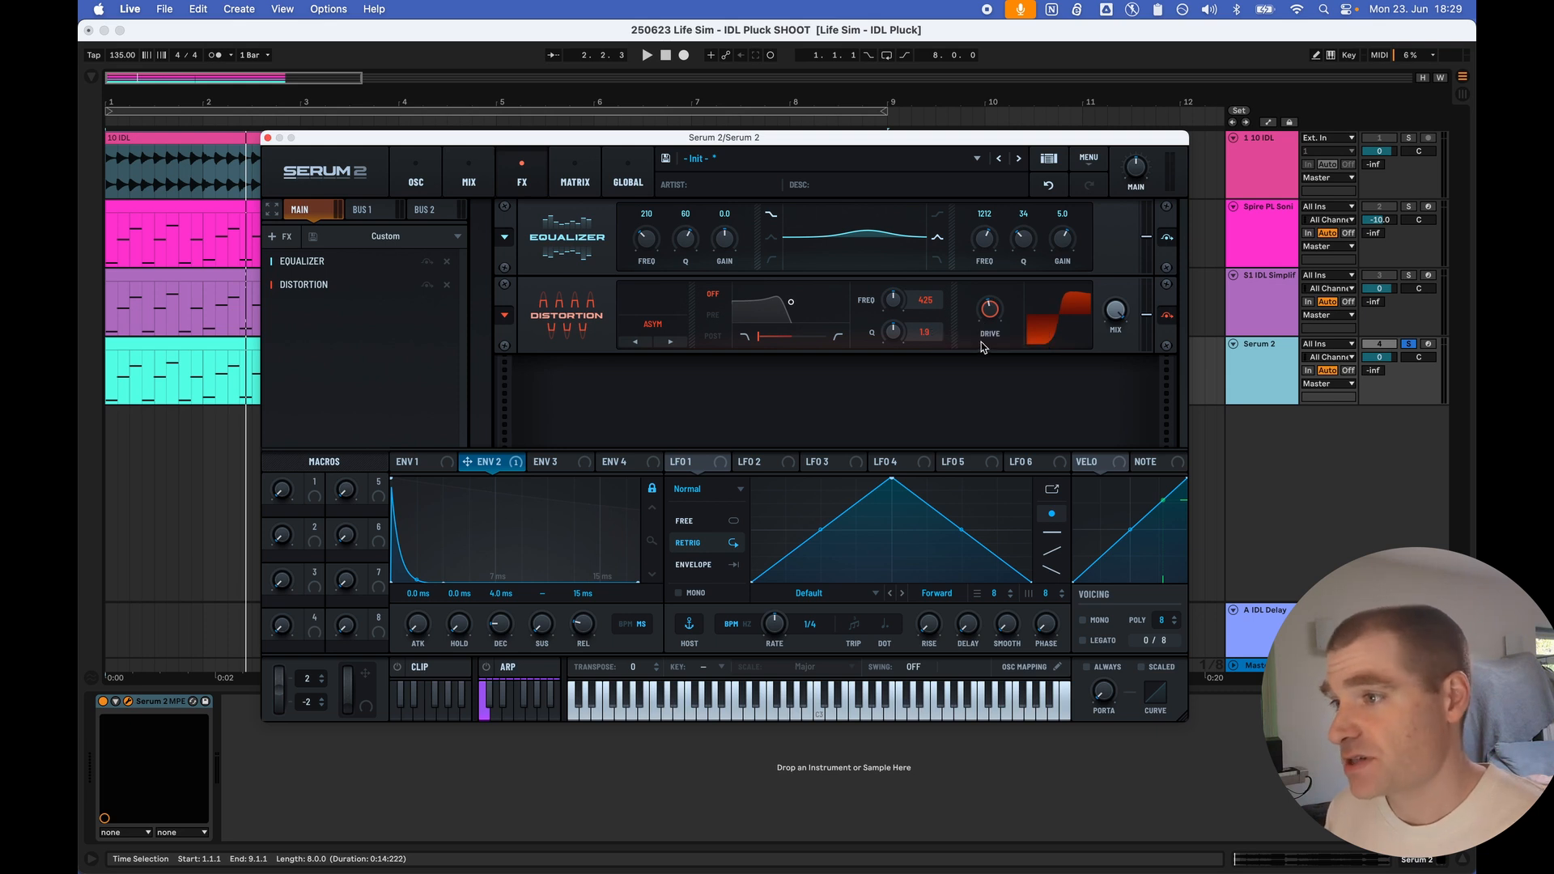
{"action": "left_click_drag", "start_coordinate": [1058, 226], "coordinate": [1058, 243]}
{"action": "key", "text": "space"}
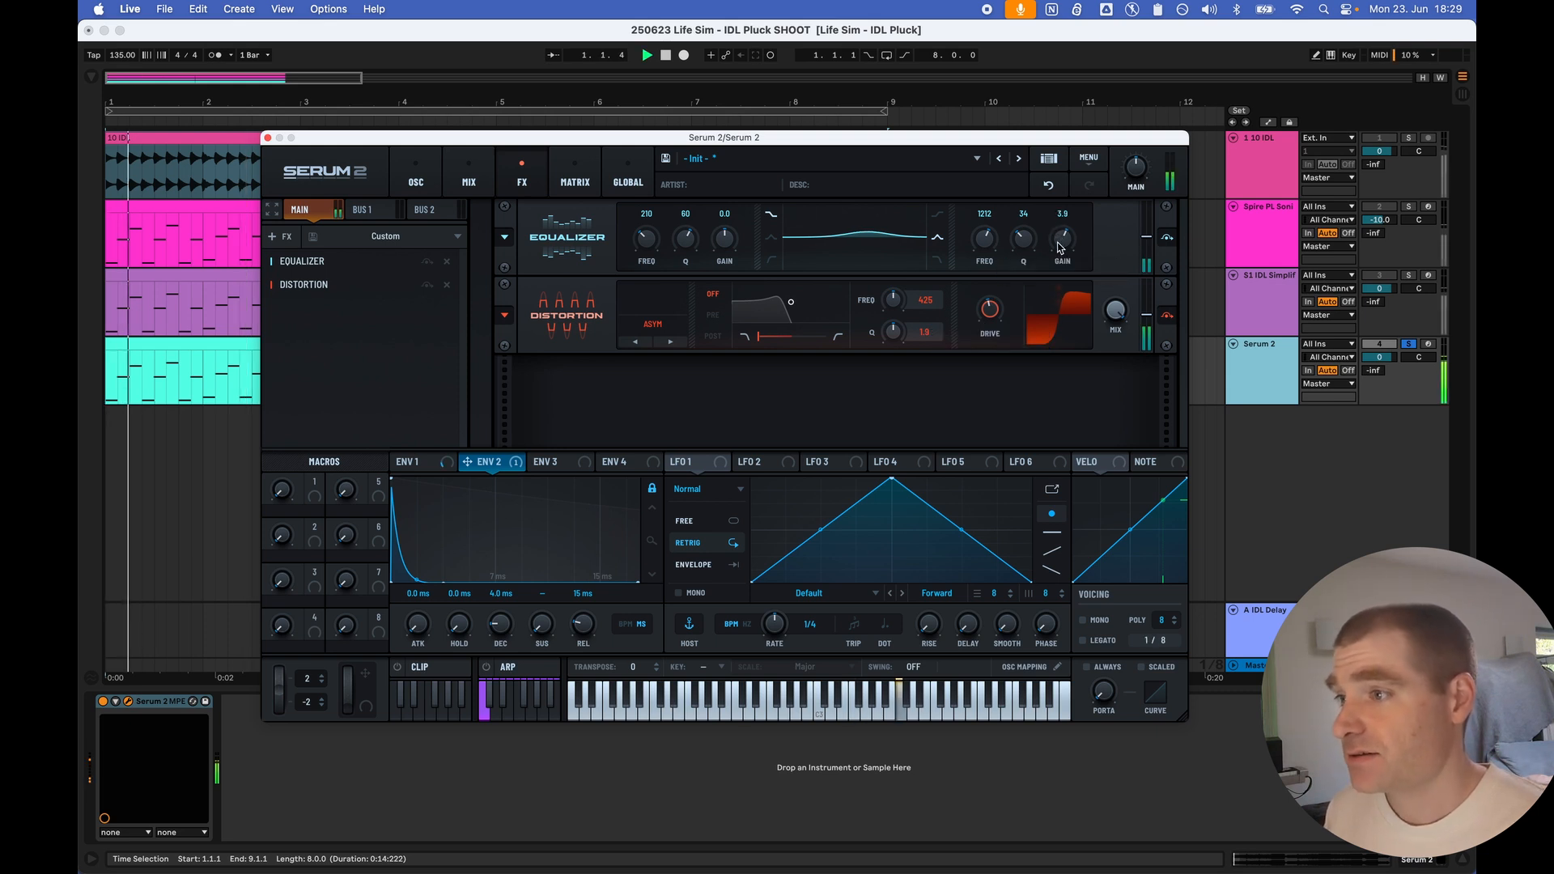
Step: Check the adjusted tone against the soloed 10 IDL reference, and move the reopened Serum window away from the track headers
{"action": "left_click", "coordinate": [1408, 137]}
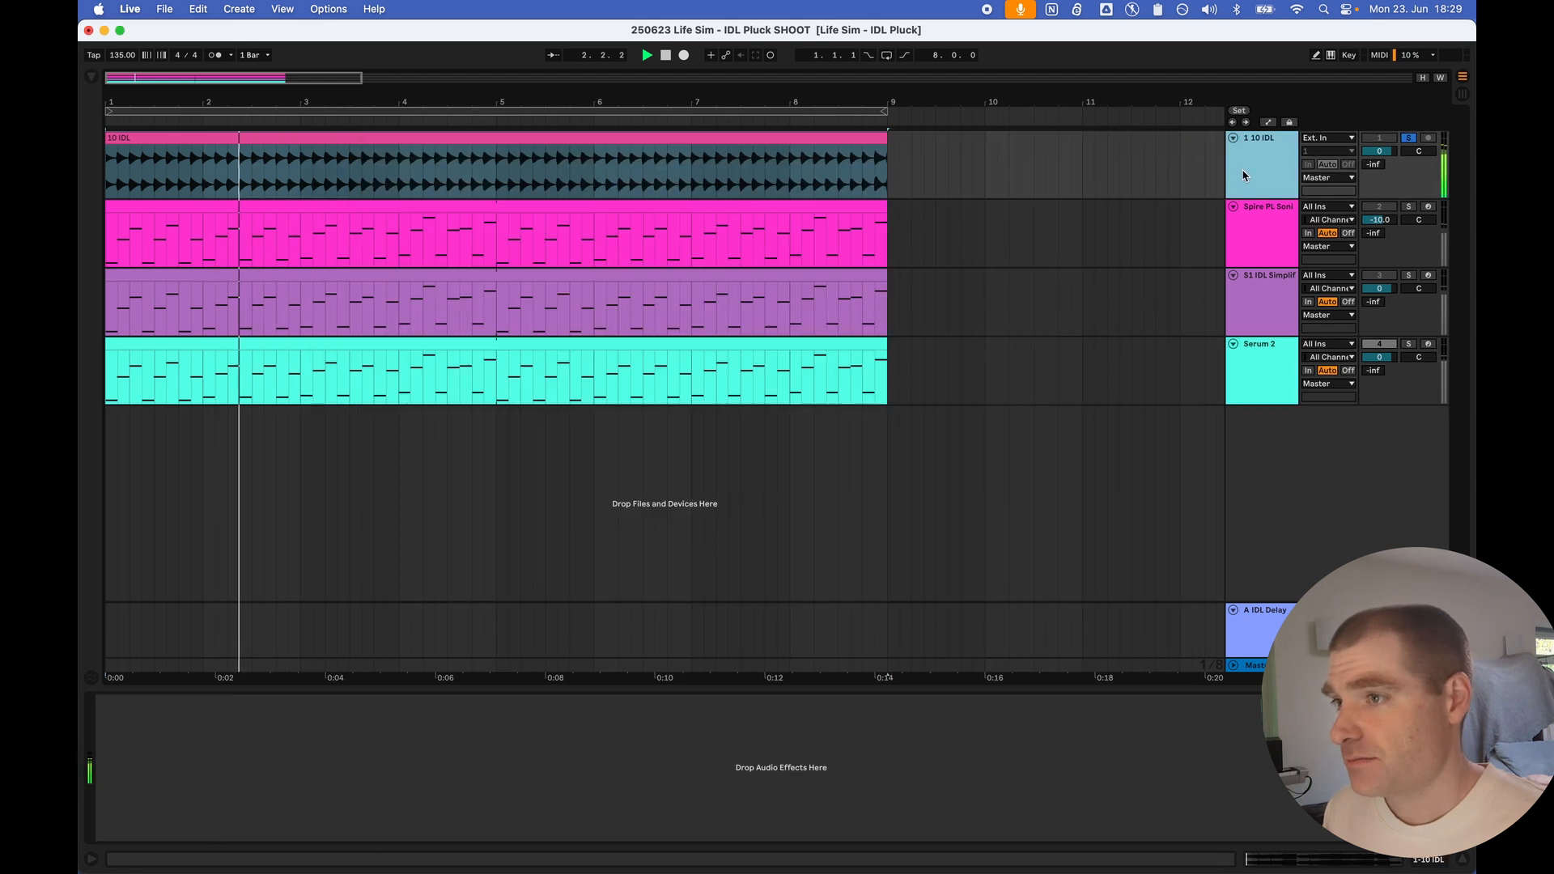
{"action": "left_click", "coordinate": [1256, 377]}
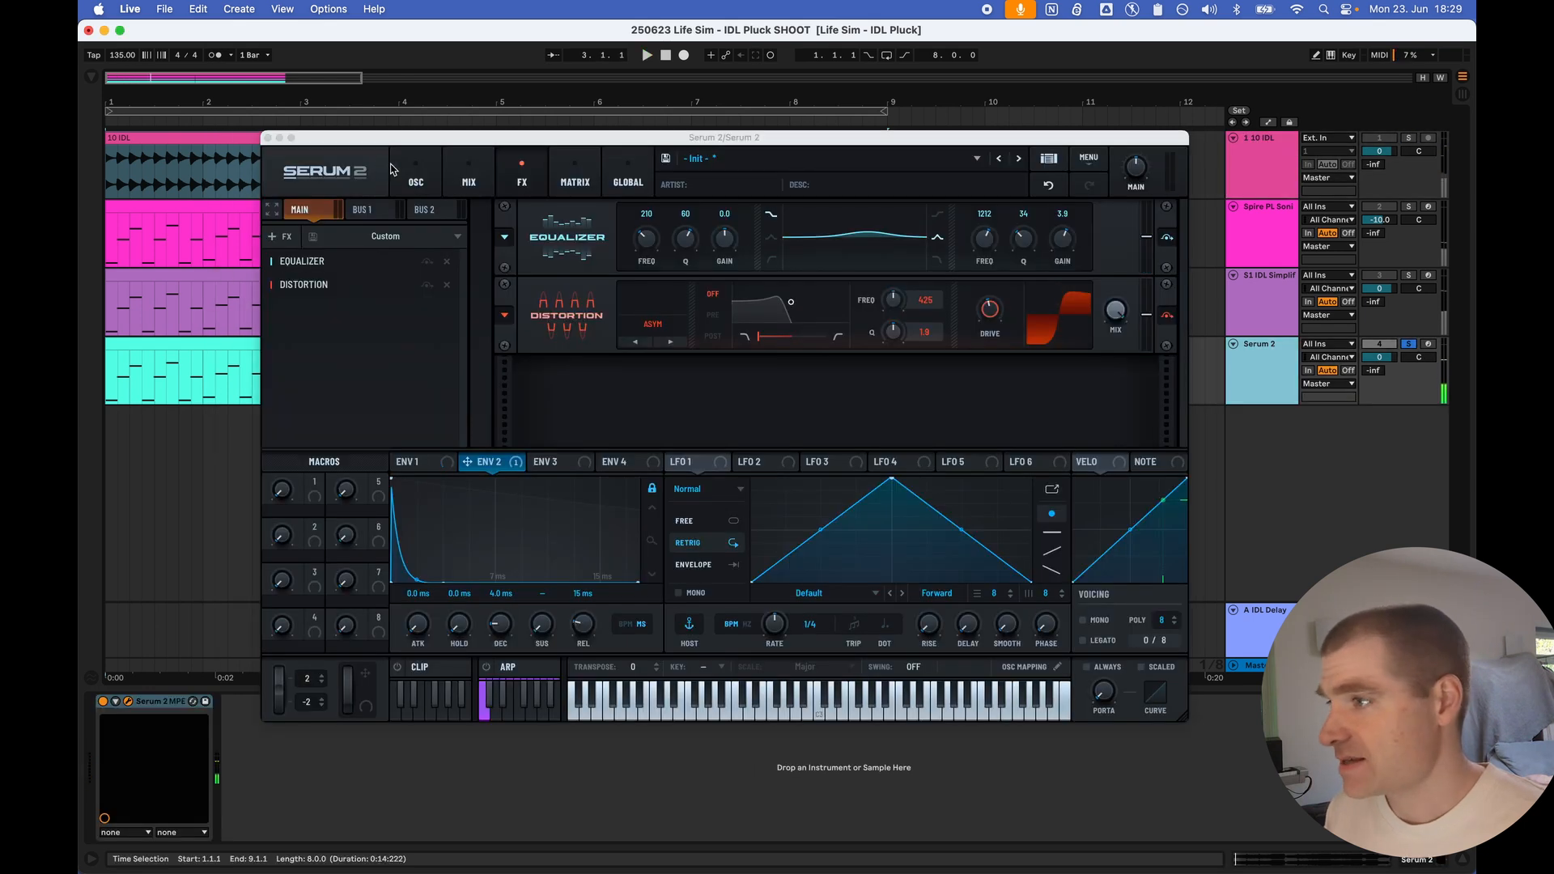
{"action": "left_click_drag", "start_coordinate": [1096, 141], "coordinate": [1029, 114]}
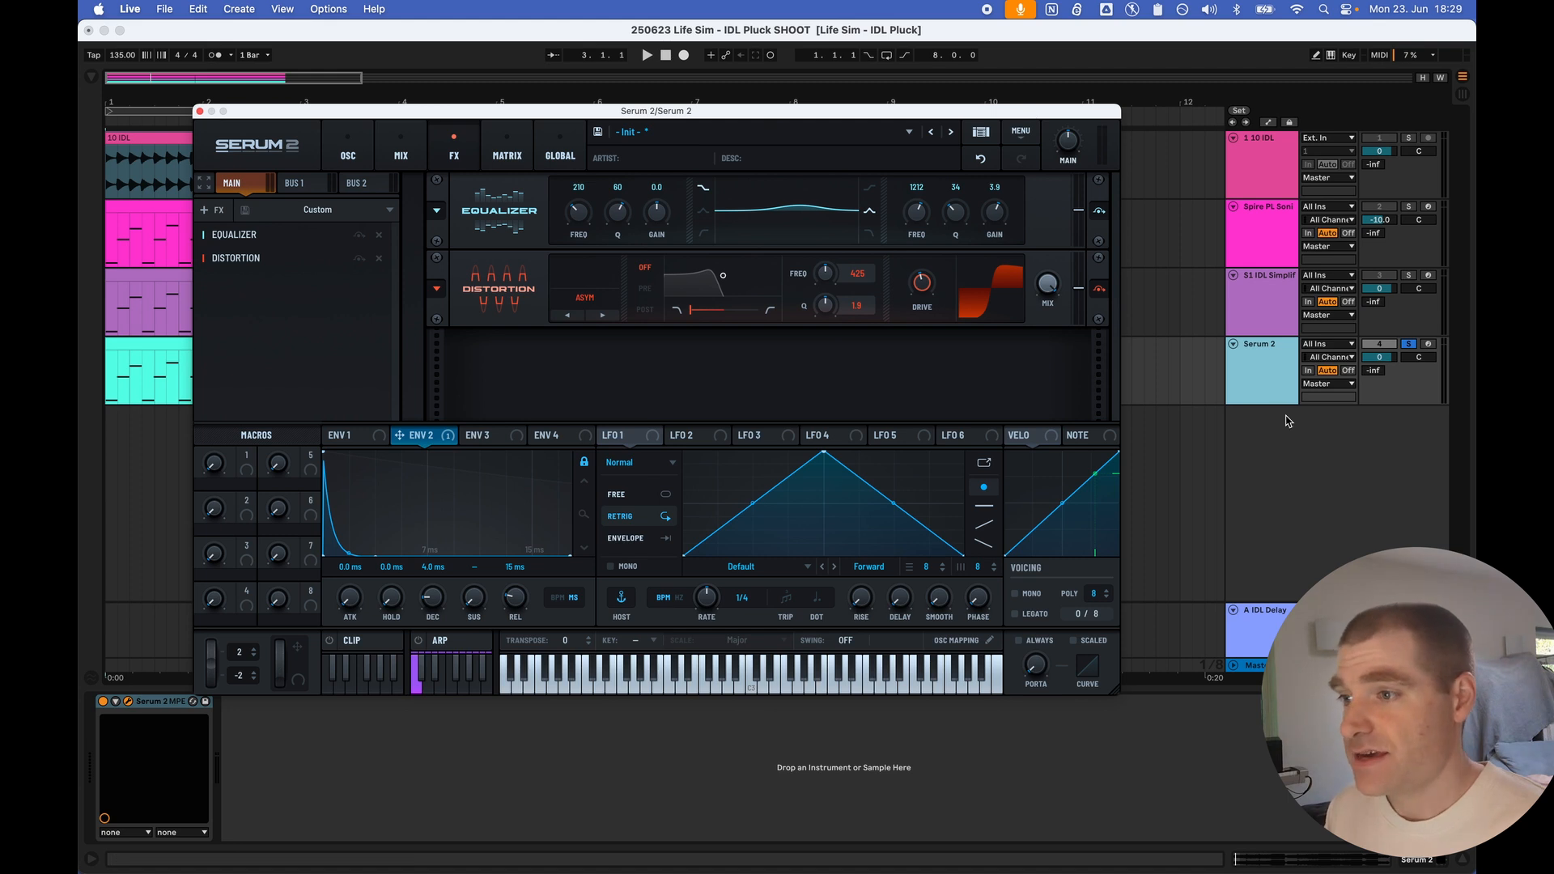
Step: Examine the Gate and Echo on the A IDL Delay return, and play the pattern with the Serum 2 track's send at 0
{"action": "left_click", "coordinate": [1264, 640]}
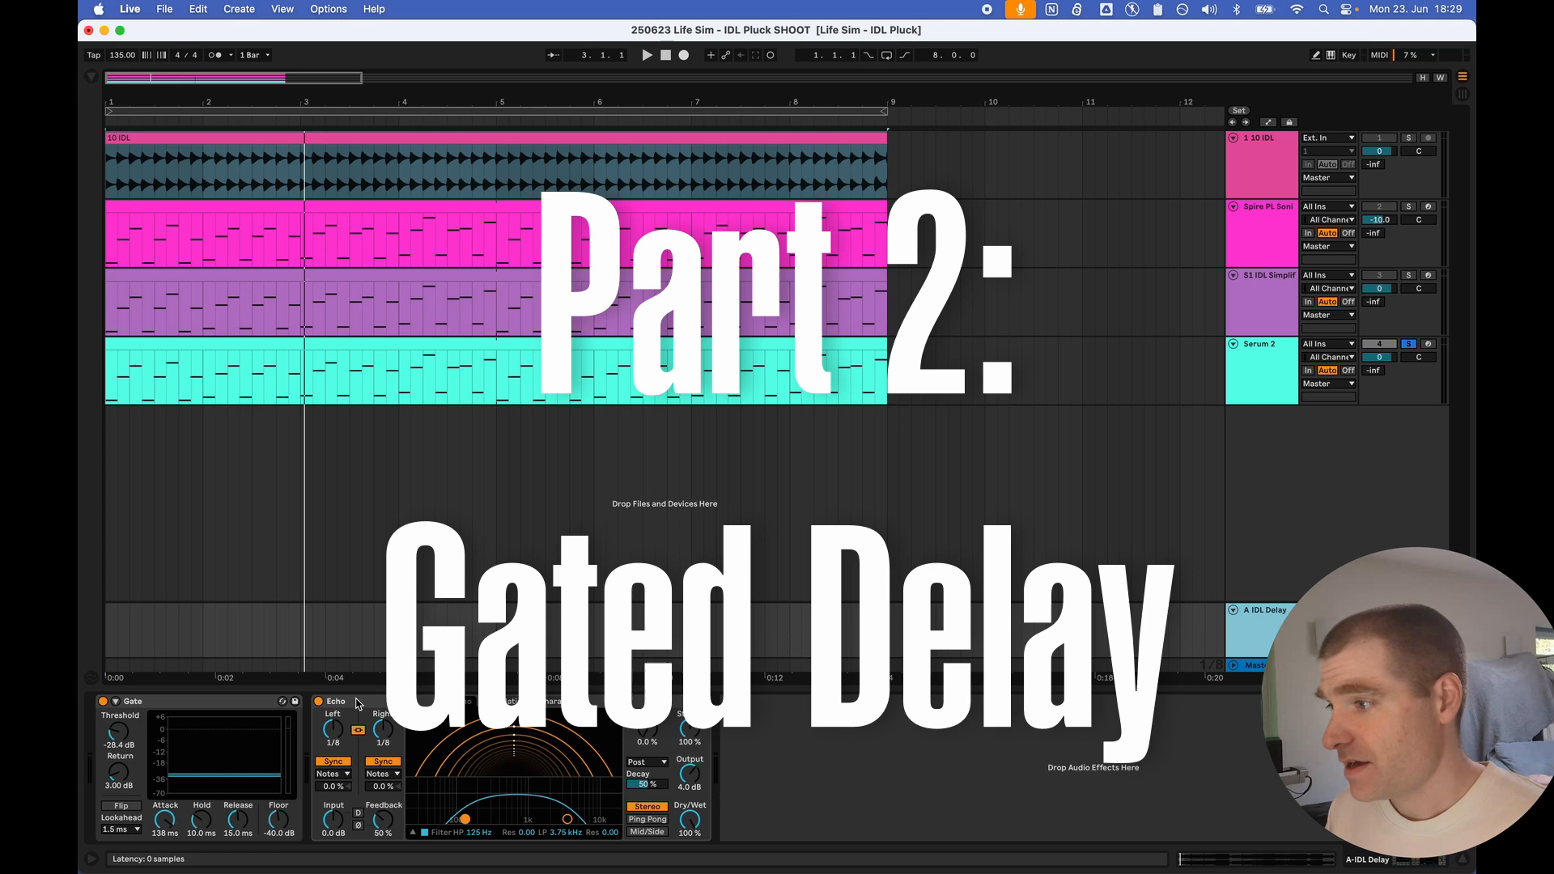
{"action": "left_click", "coordinate": [358, 704]}
{"action": "left_click", "coordinate": [1217, 632]}
{"action": "left_click", "coordinate": [1260, 633]}
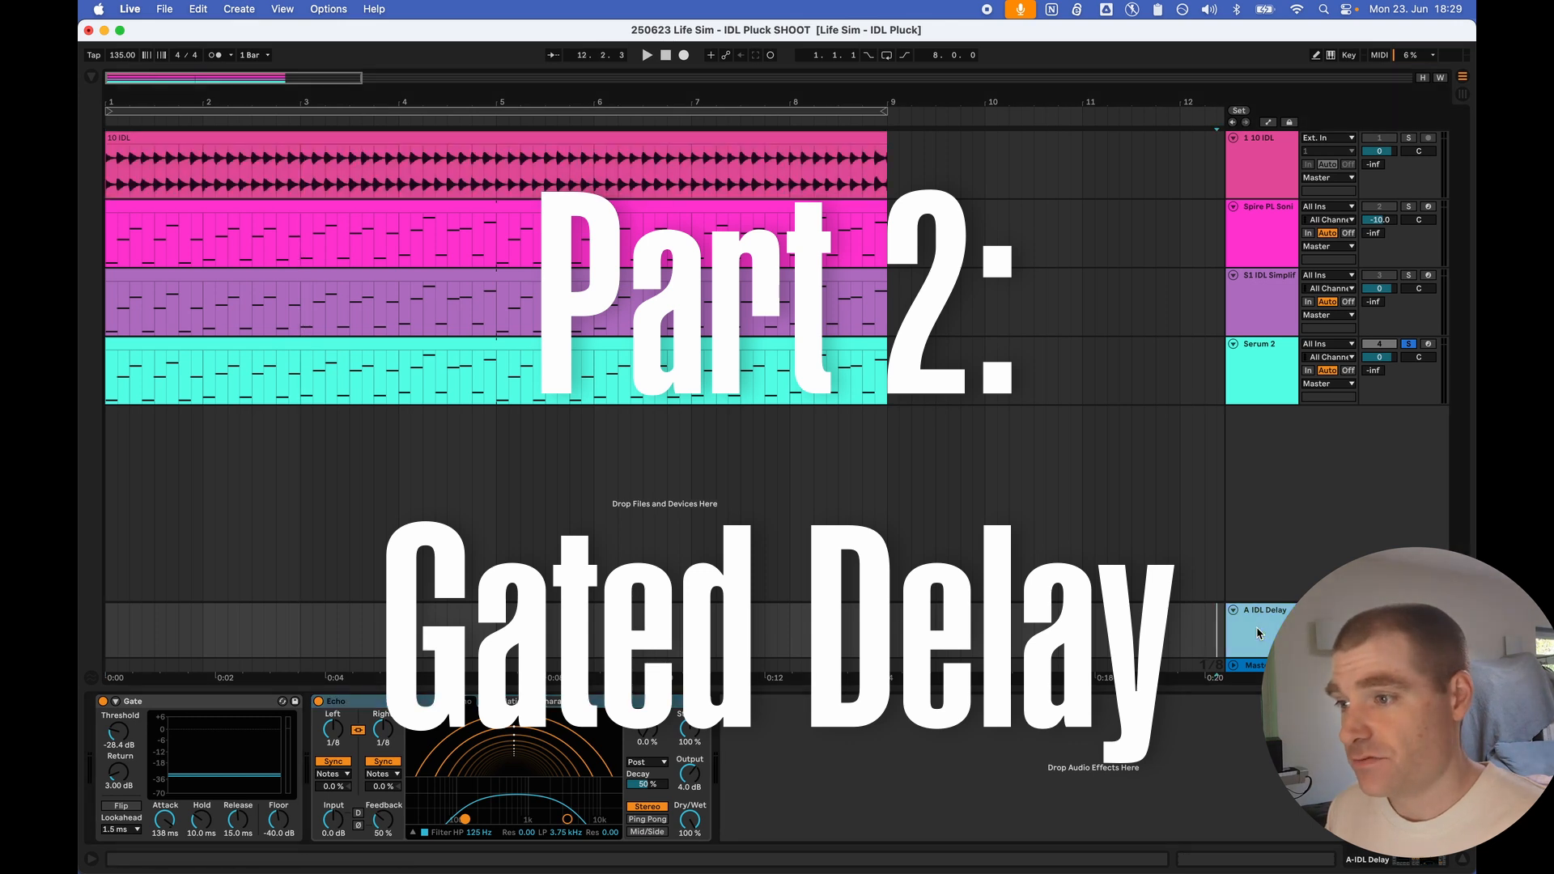
{"action": "left_click", "coordinate": [387, 720]}
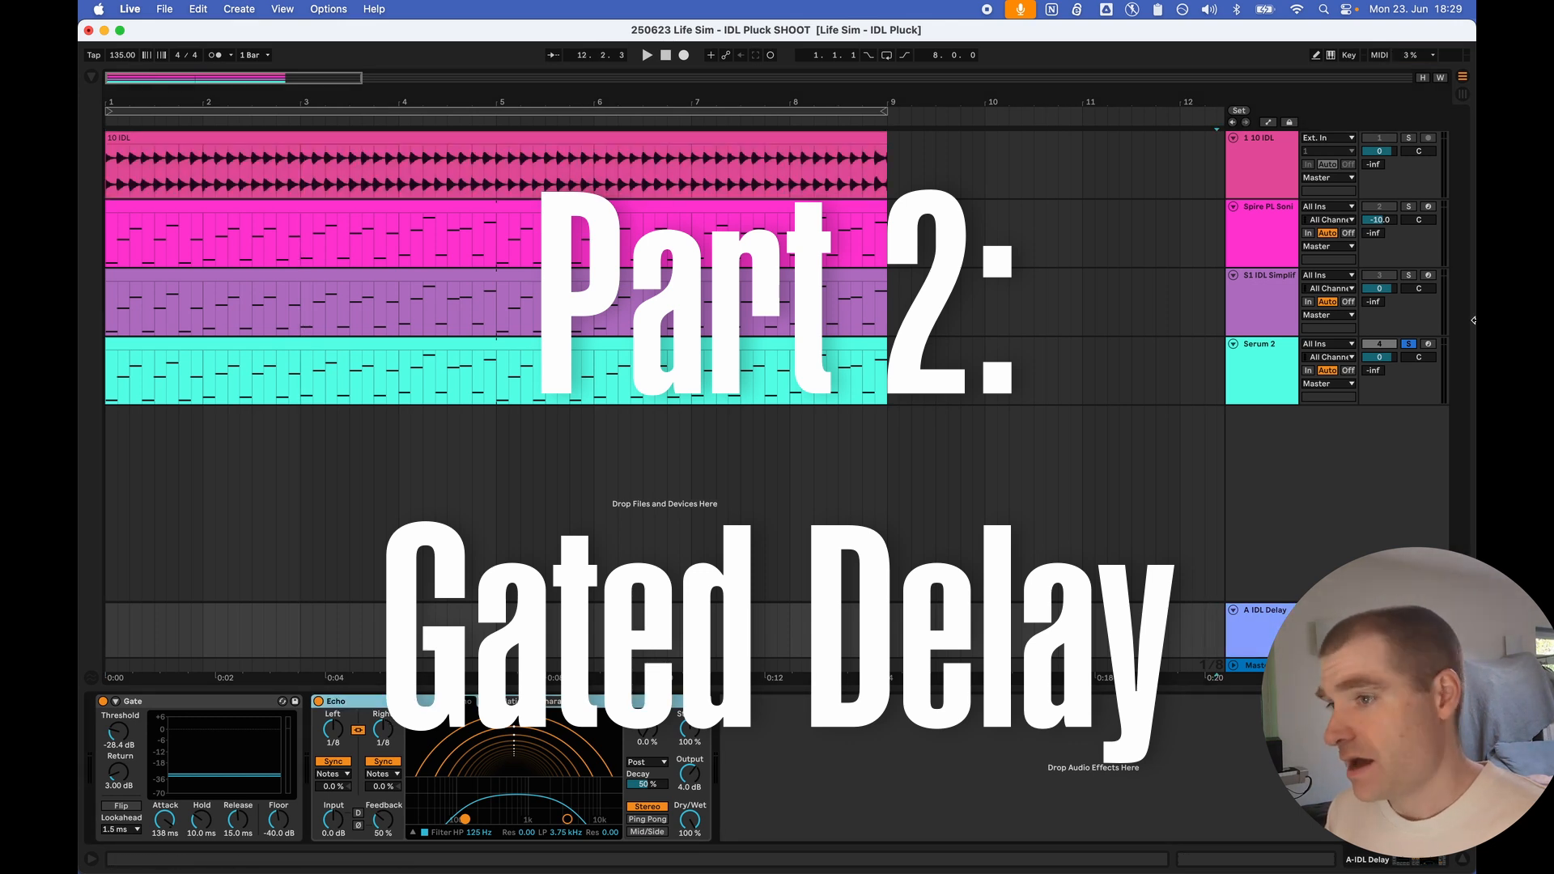
{"action": "left_click_drag", "start_coordinate": [1384, 372], "coordinate": [1385, 323]}
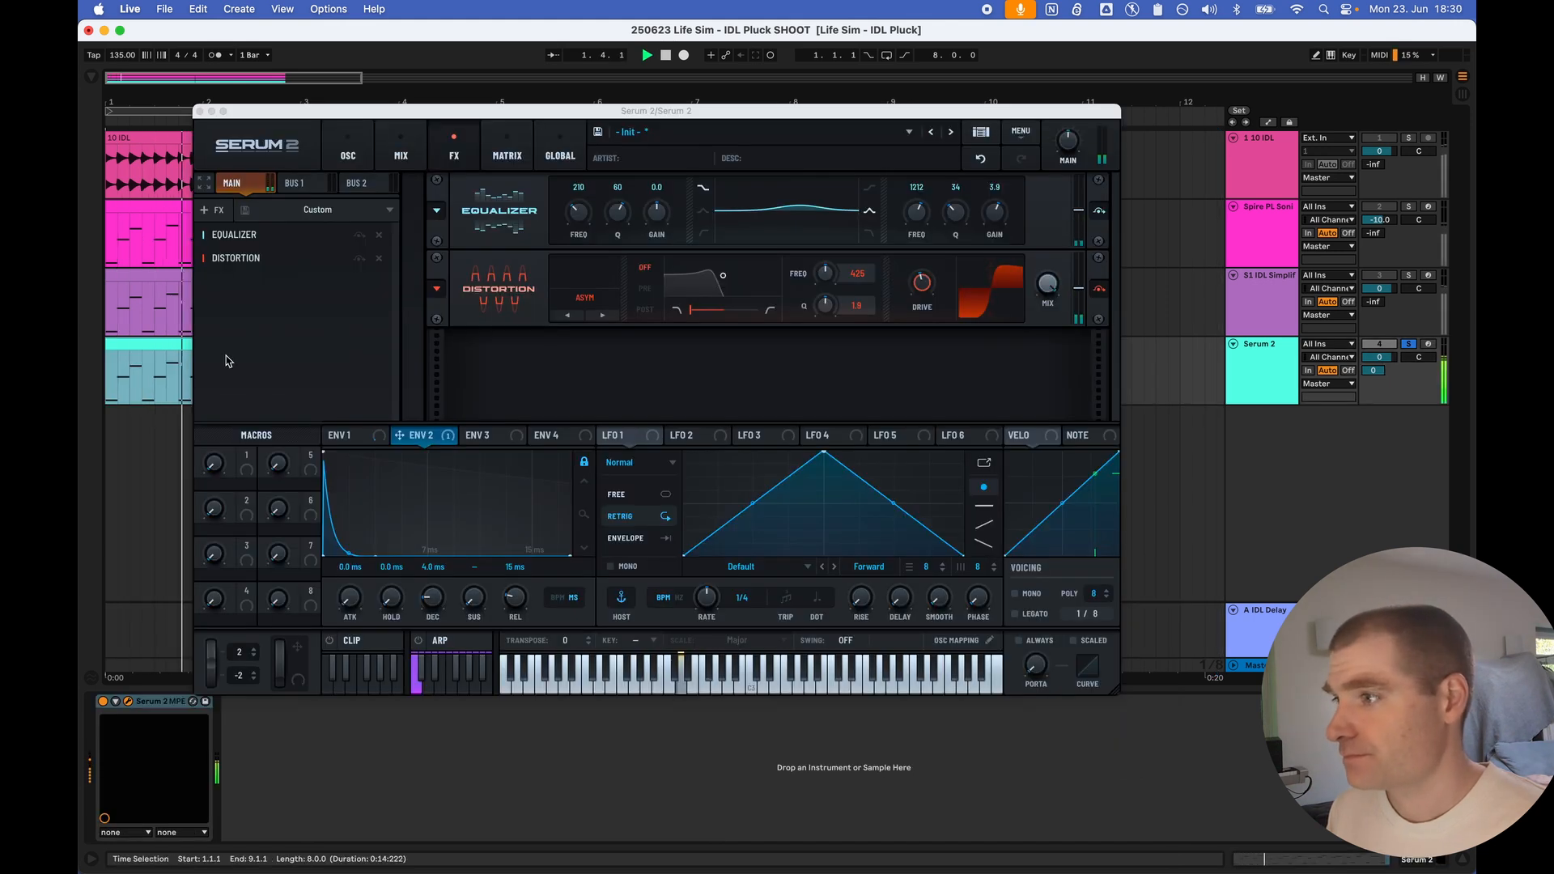
{"action": "left_click", "coordinate": [1259, 629]}
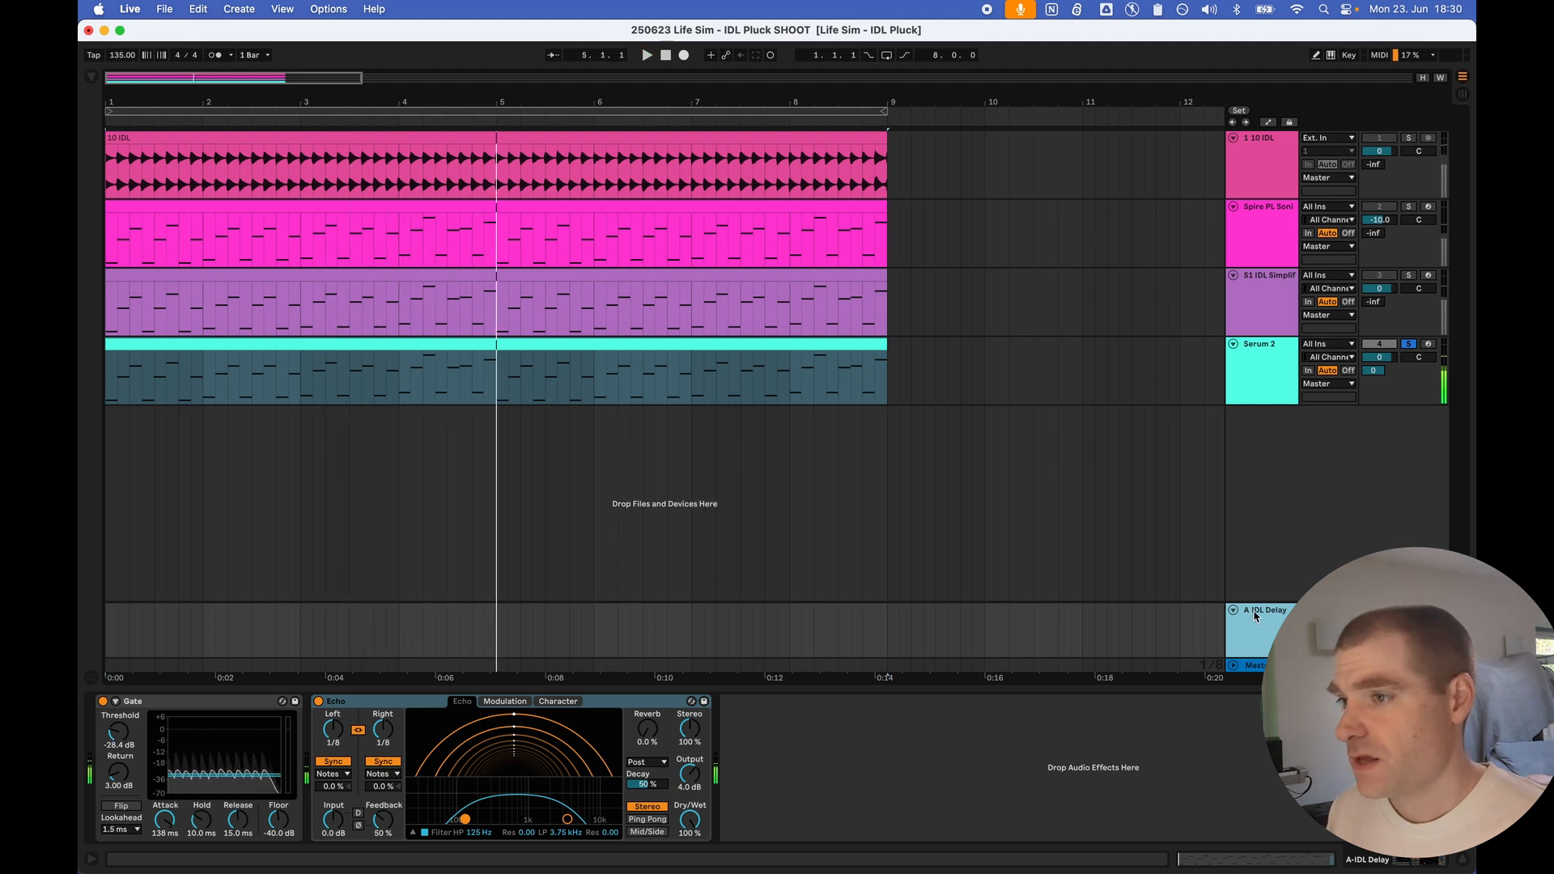
Step: Play the soloed 10 IDL reference to compare its delay, and return to the Serum 2 track
{"action": "left_click", "coordinate": [1271, 164]}
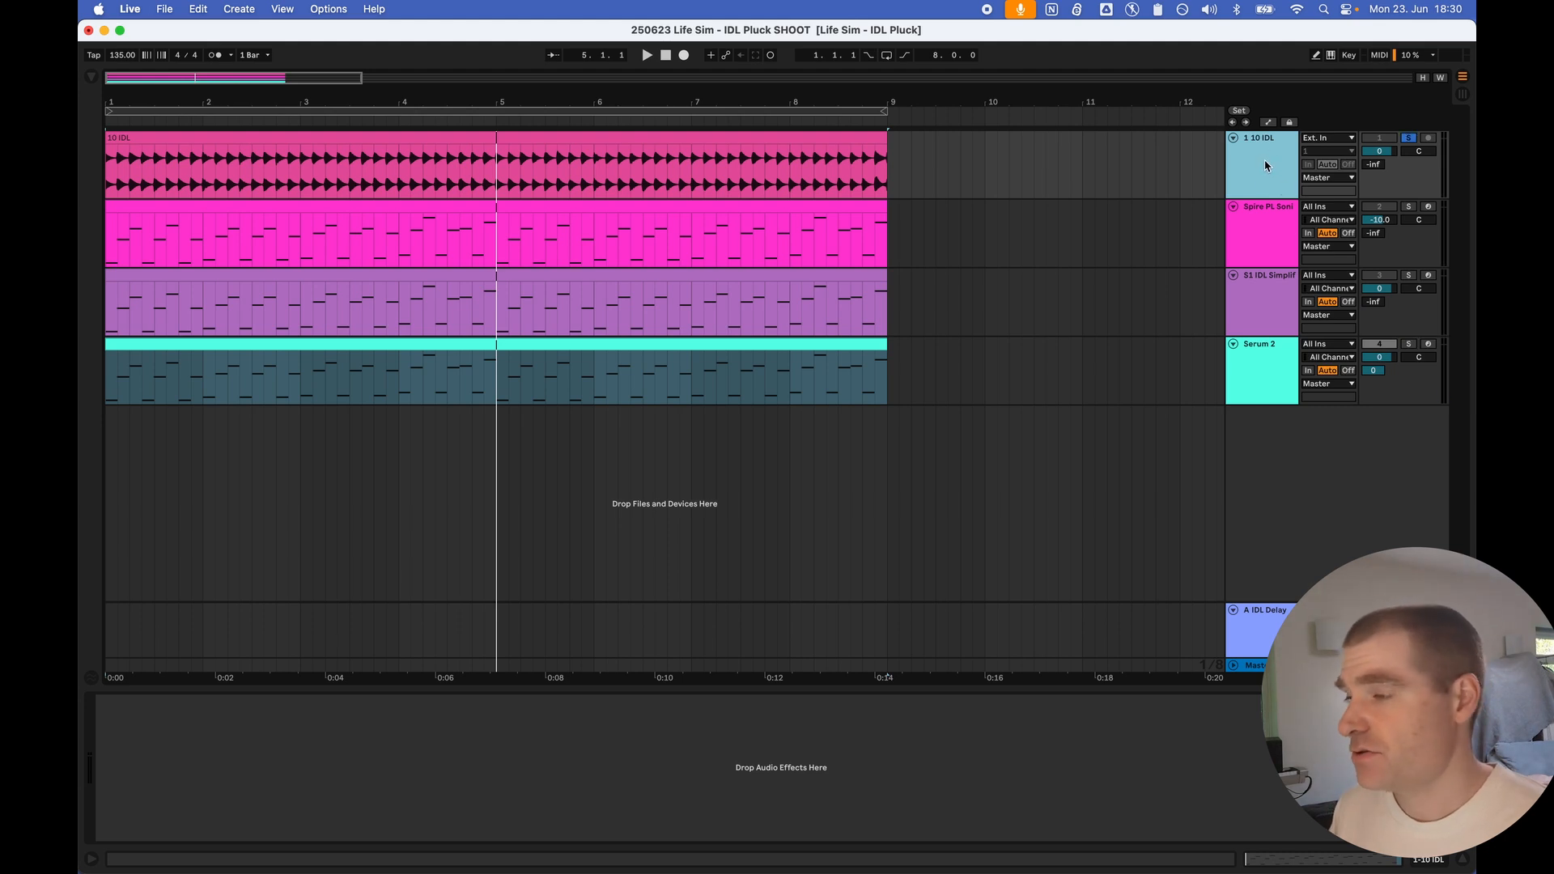
{"action": "key", "text": "space"}
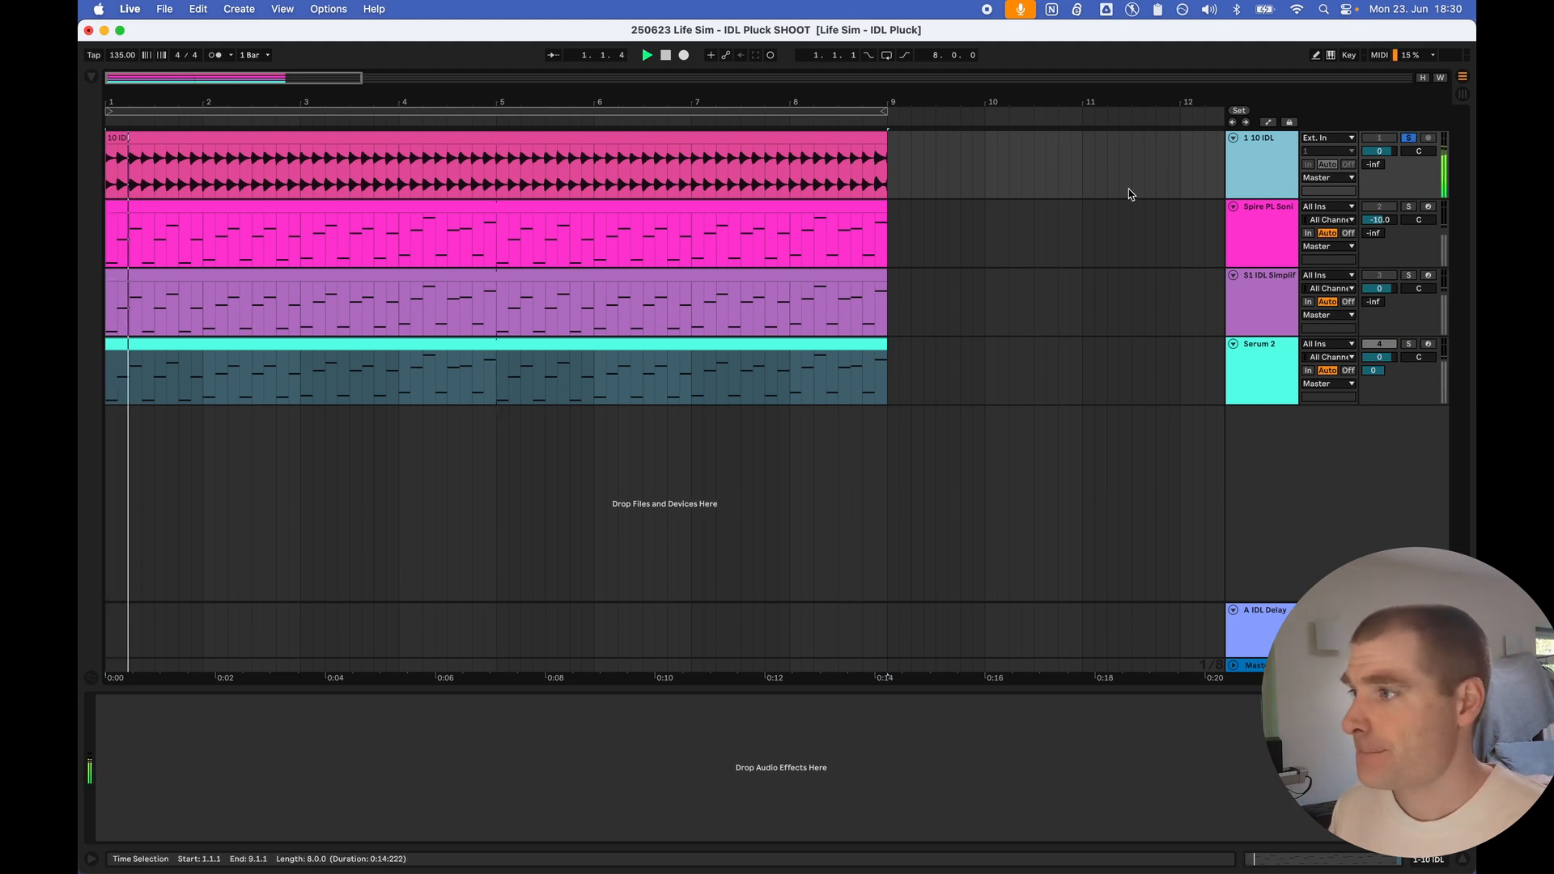
{"action": "key", "text": "space"}
{"action": "left_click", "coordinate": [1289, 378]}
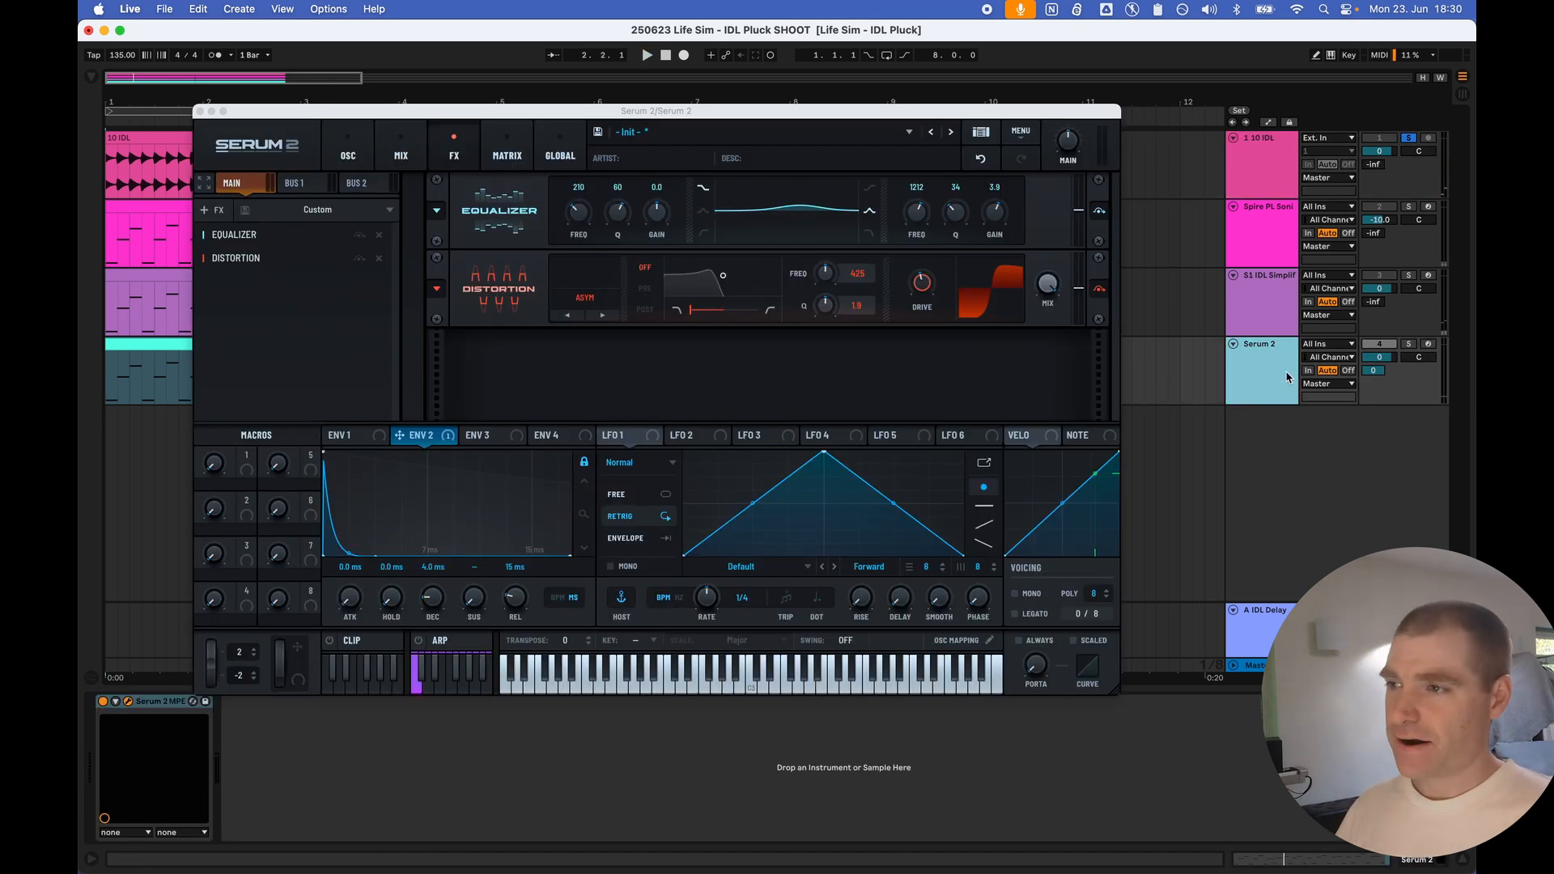
Step: Audition the Serum 2 delay with the Gate on A IDL Delay bypassed and with it switched back on
{"action": "left_click", "coordinate": [1260, 612]}
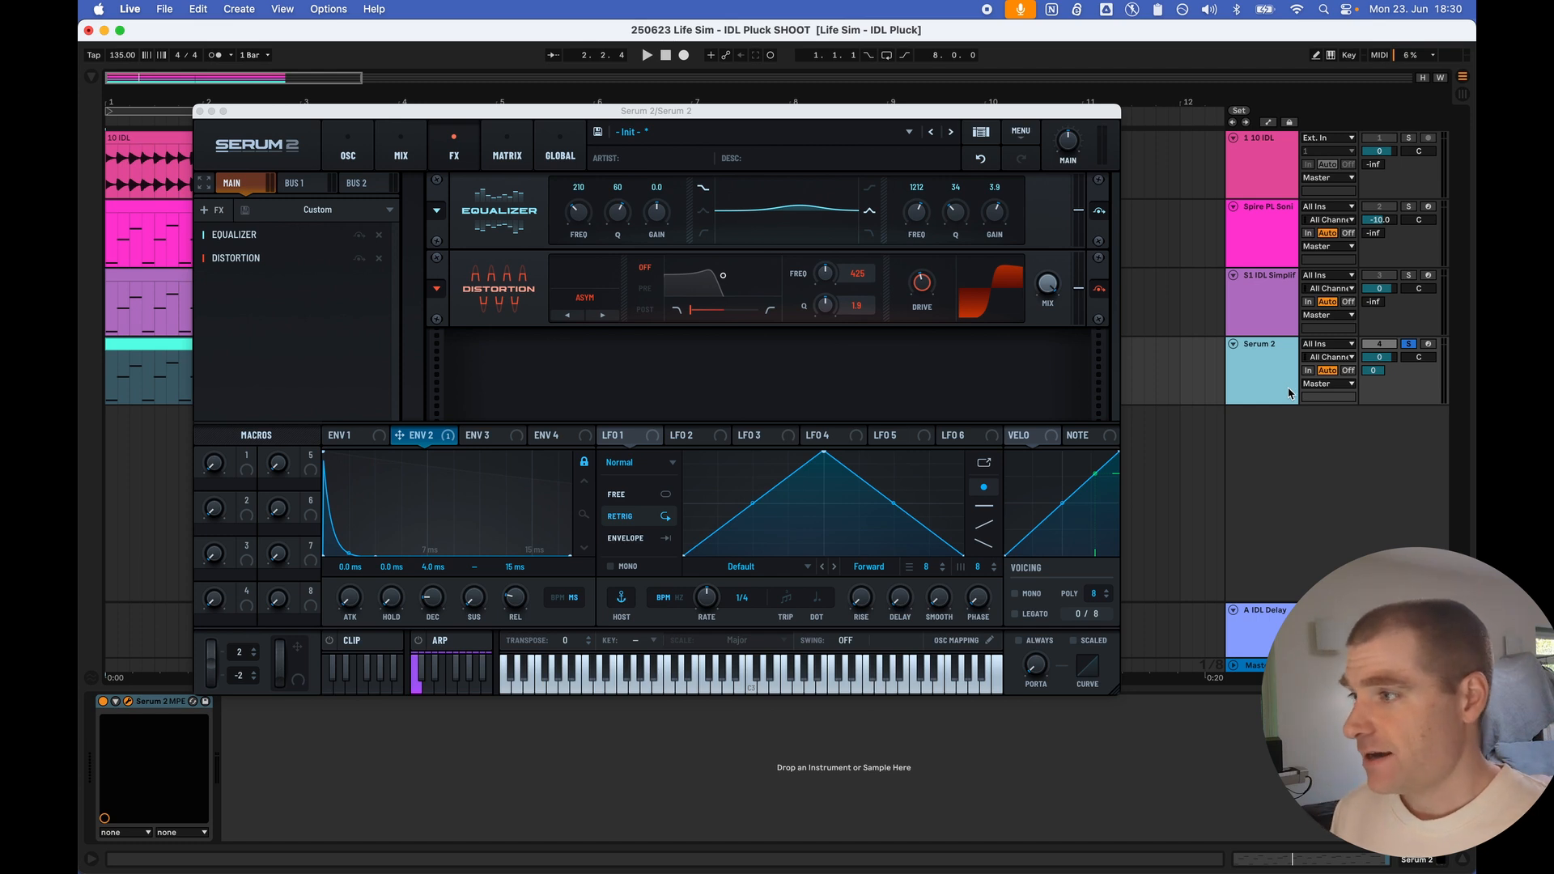
{"action": "left_click", "coordinate": [1279, 610]}
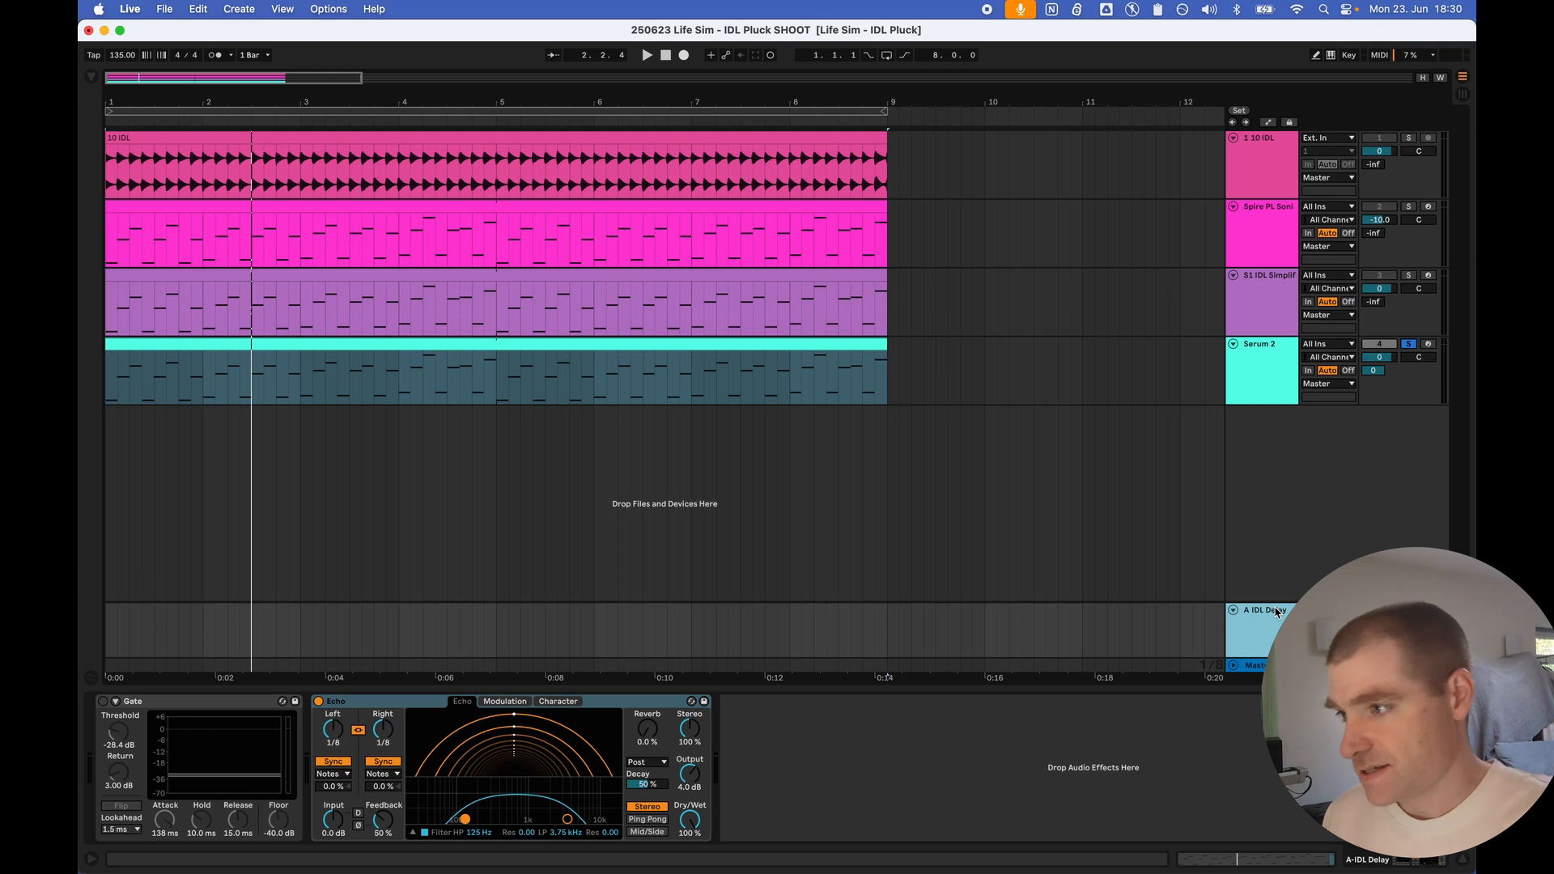
{"action": "key", "text": "space"}
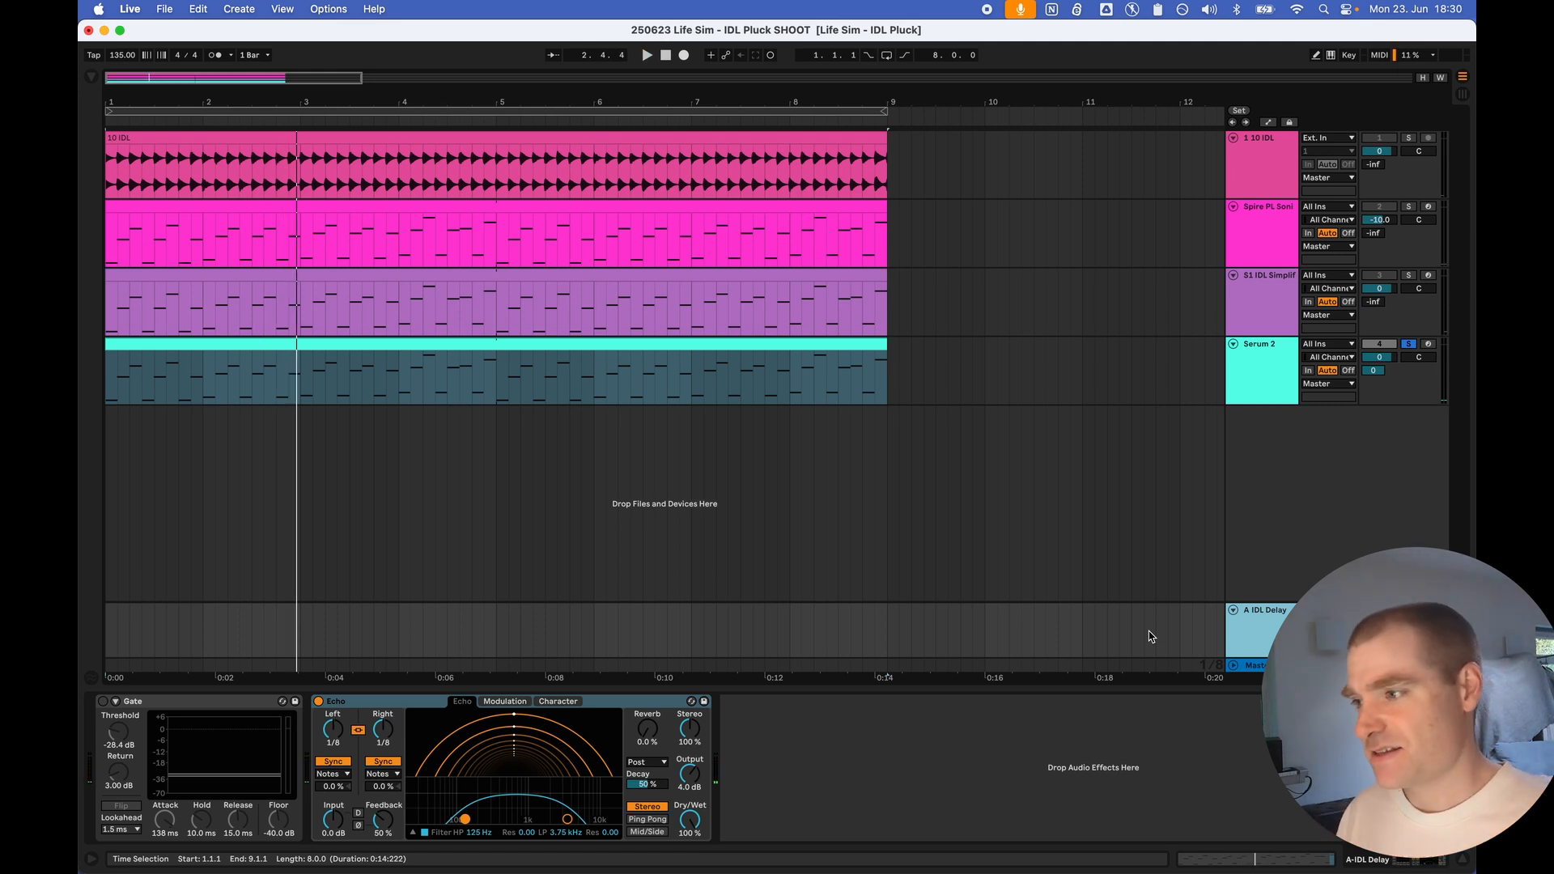
{"action": "left_click", "coordinate": [237, 702]}
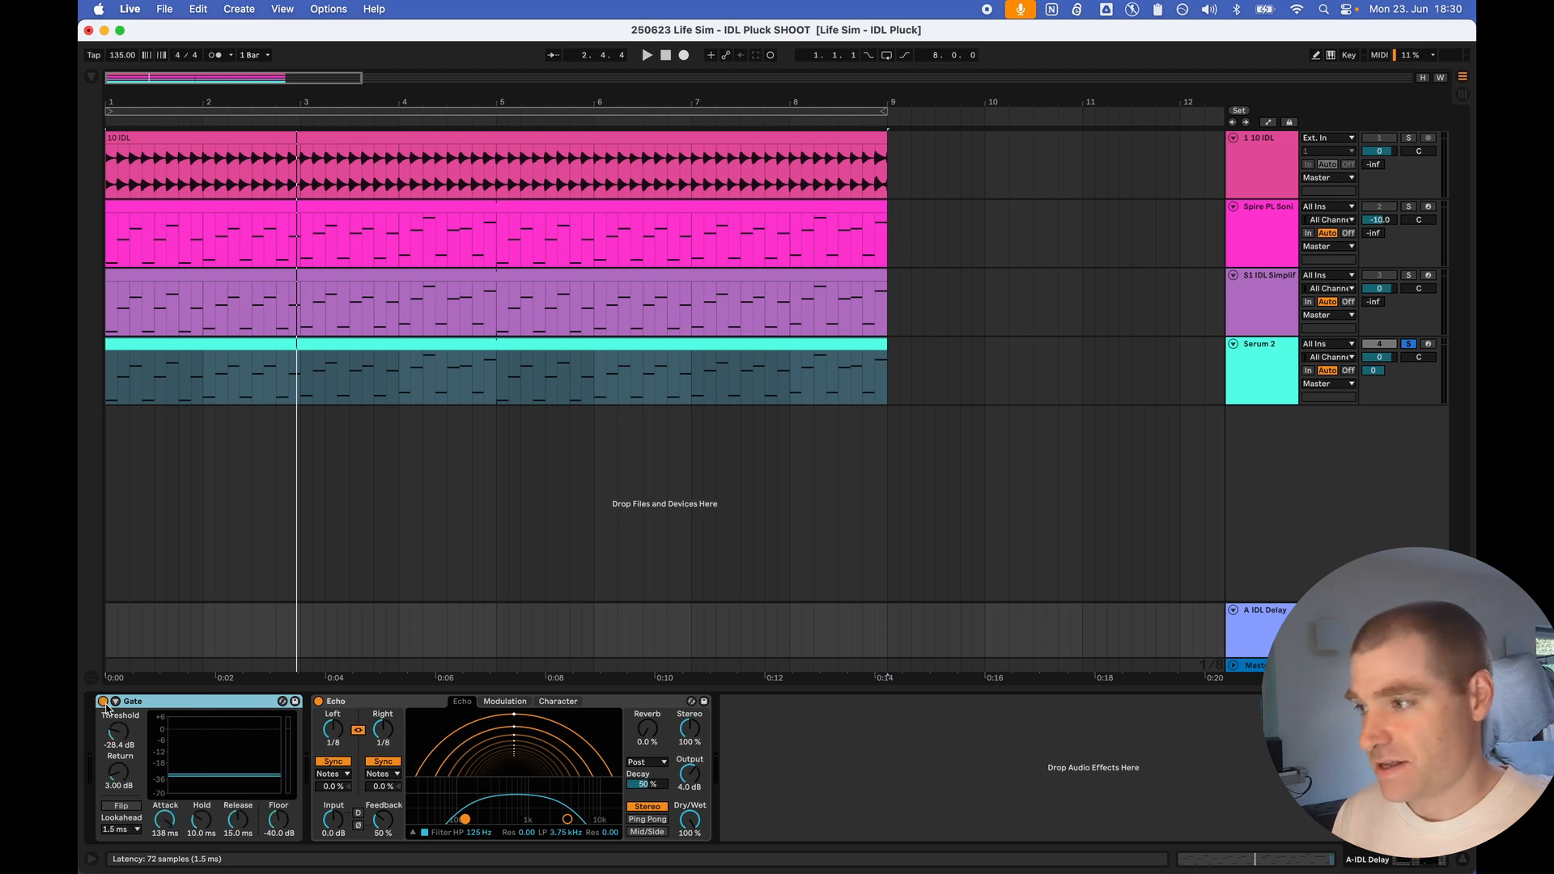
{"action": "key", "text": "space"}
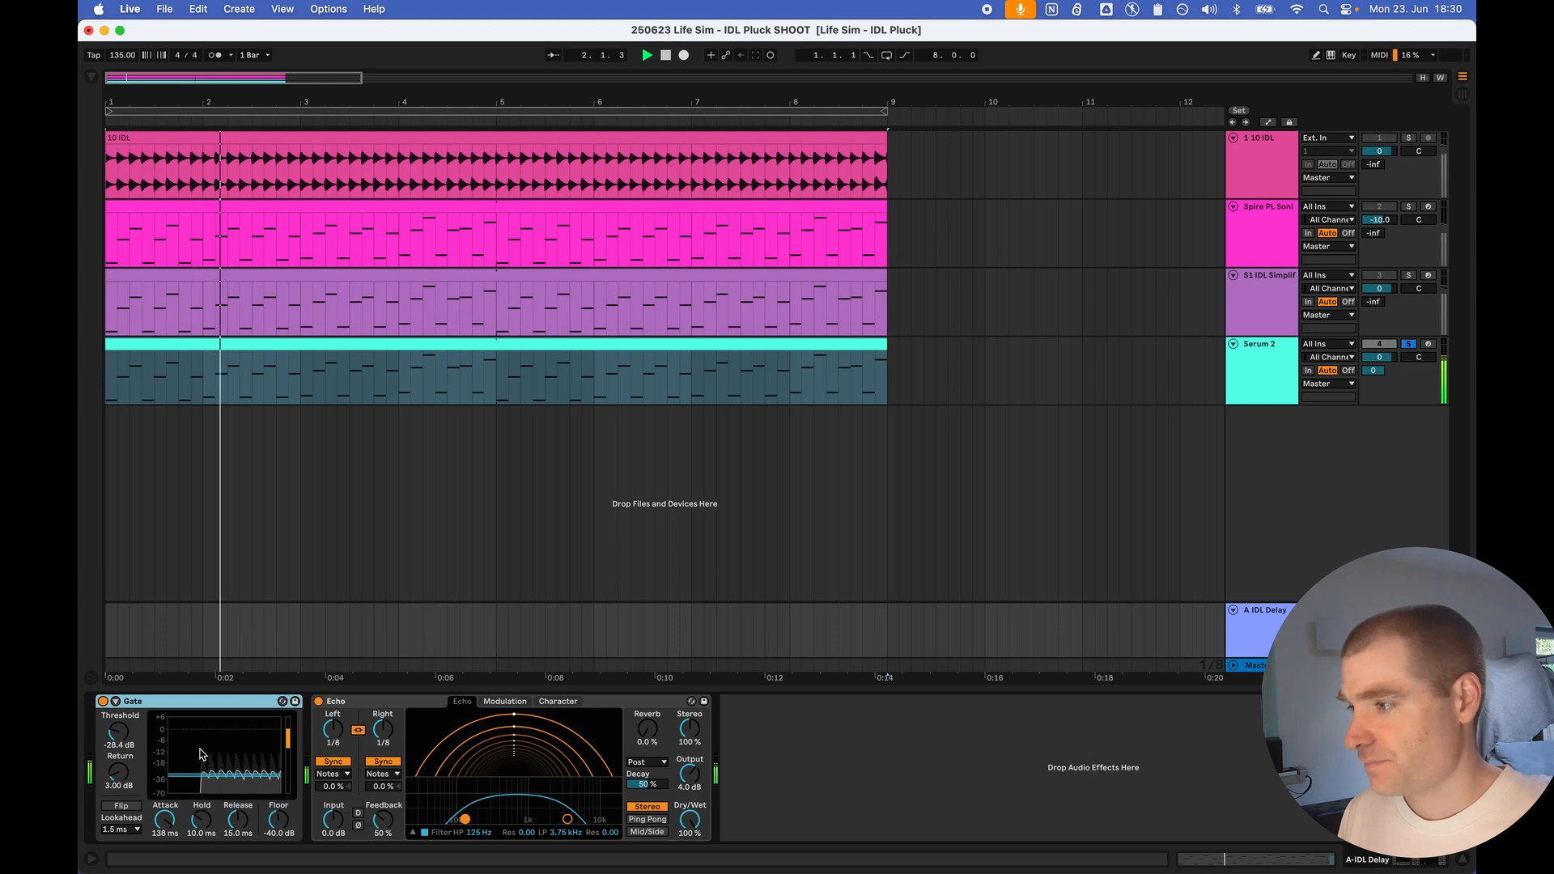
{"action": "key", "text": "space"}
Step: Set the Gate's release to 26.1 ms, attack to 142 ms and threshold to -19.3 dB
{"action": "left_click", "coordinate": [238, 820]}
{"action": "left_click_drag", "start_coordinate": [238, 820], "coordinate": [238, 810]}
{"action": "left_click_drag", "start_coordinate": [165, 820], "coordinate": [171, 833]}
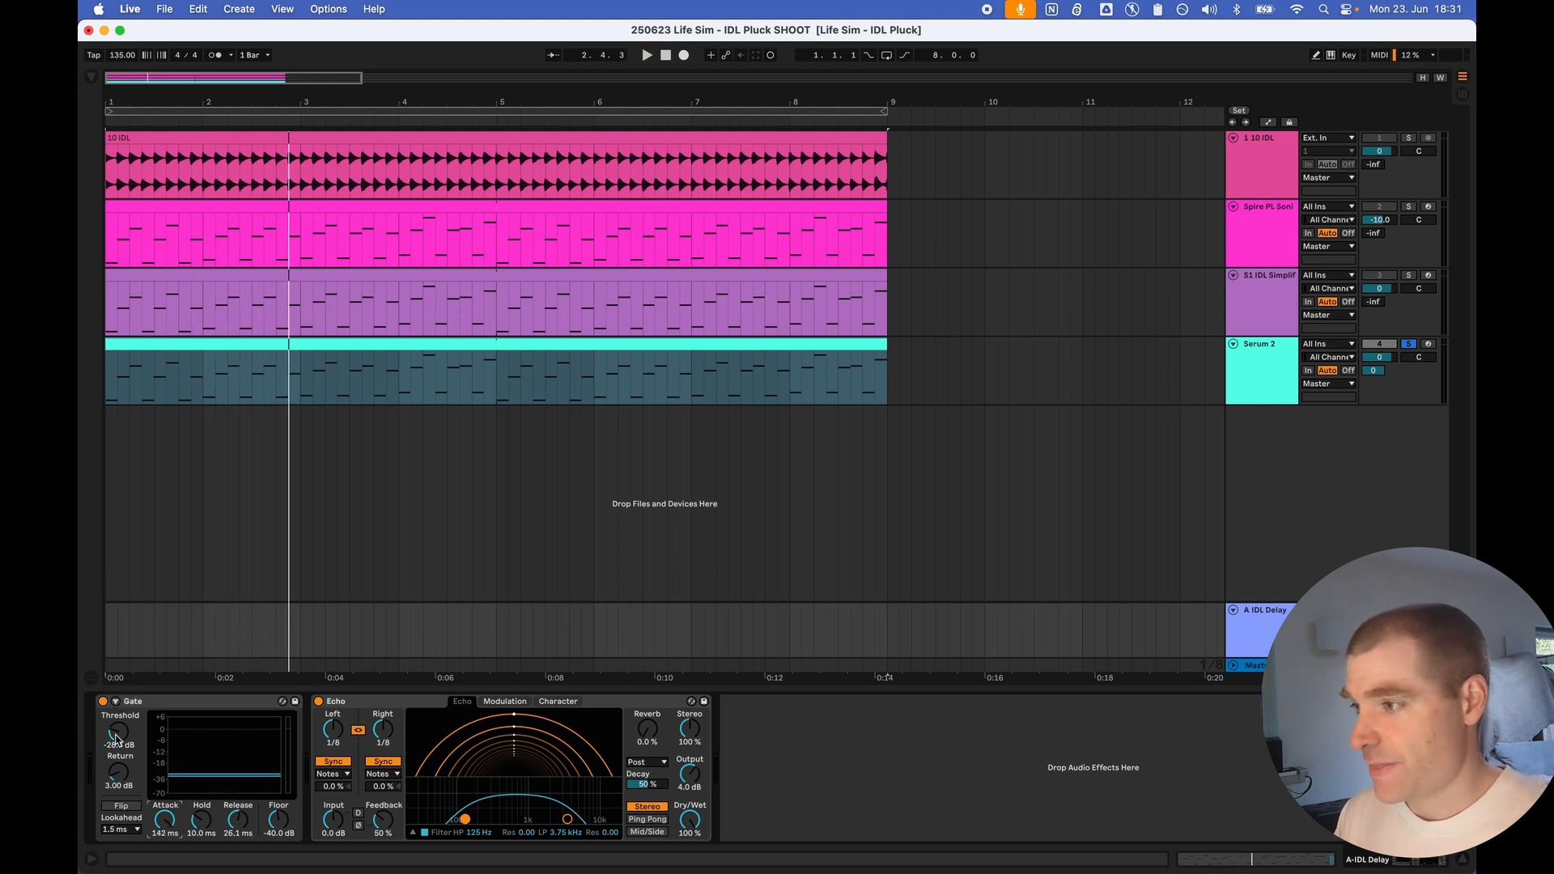
{"action": "left_click_drag", "start_coordinate": [119, 731], "coordinate": [118, 712]}
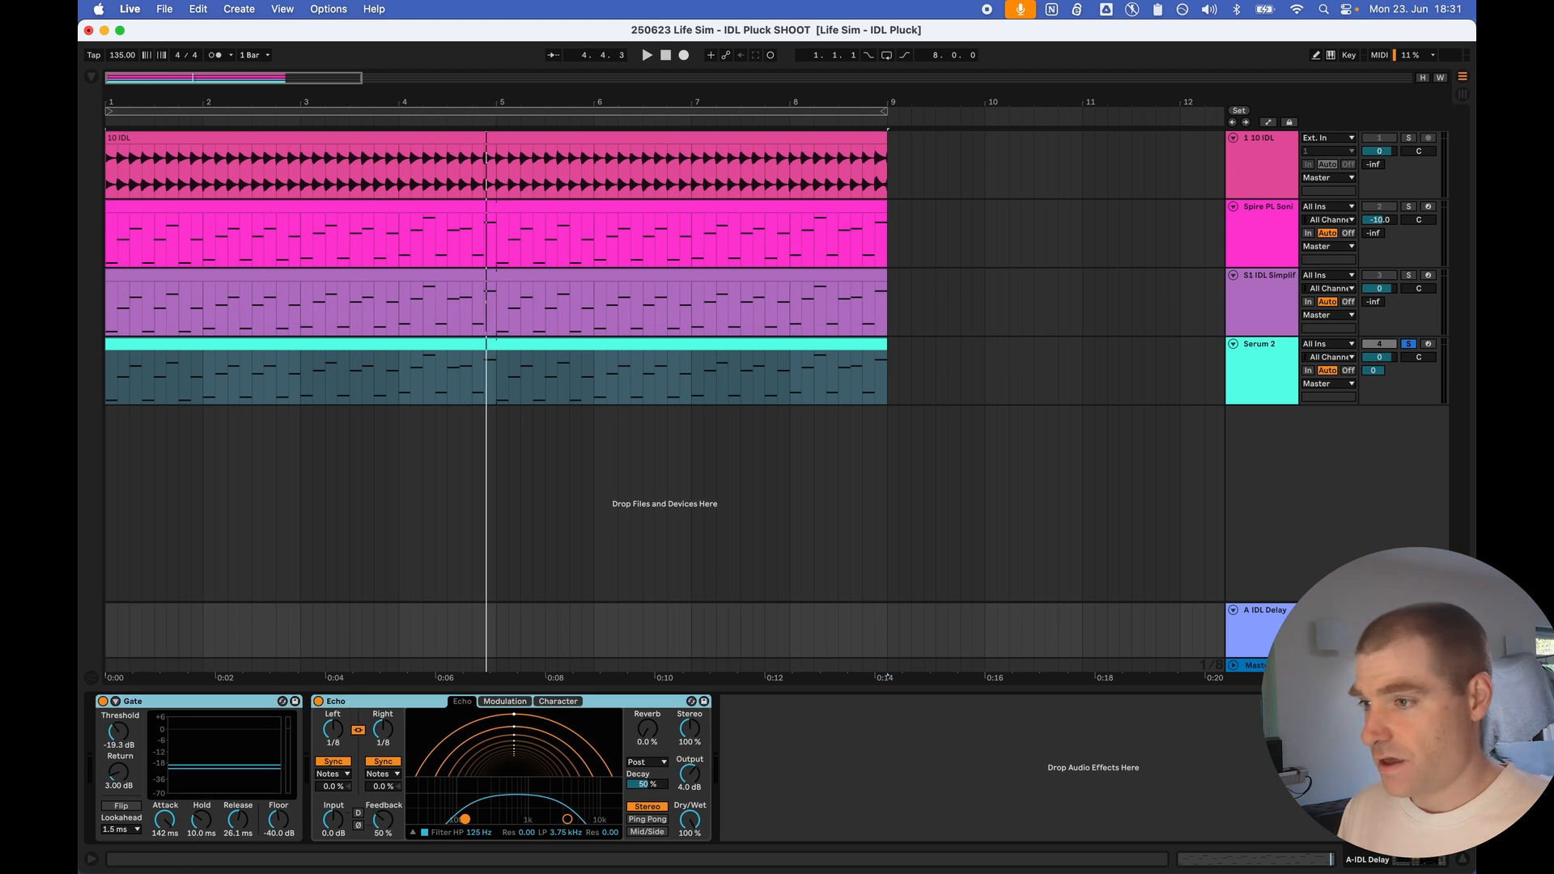
Step: Copy the Gate and Echo onto the Serum 2 track after the synth and group them into an Audio Effect Rack
{"action": "left_click", "coordinate": [1271, 351]}
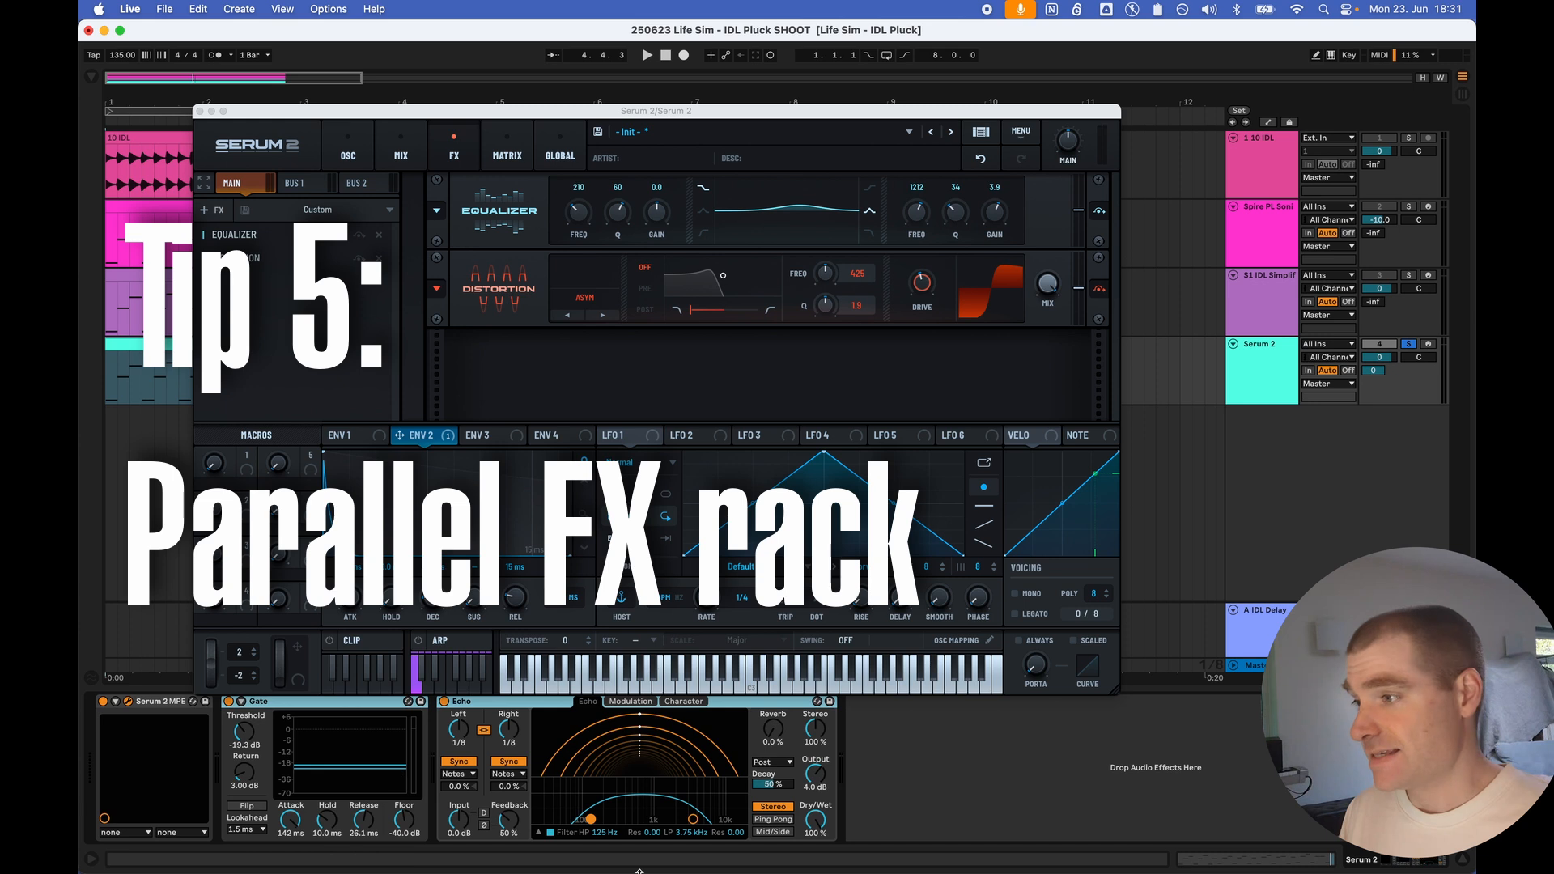
{"action": "key", "text": "super+g"}
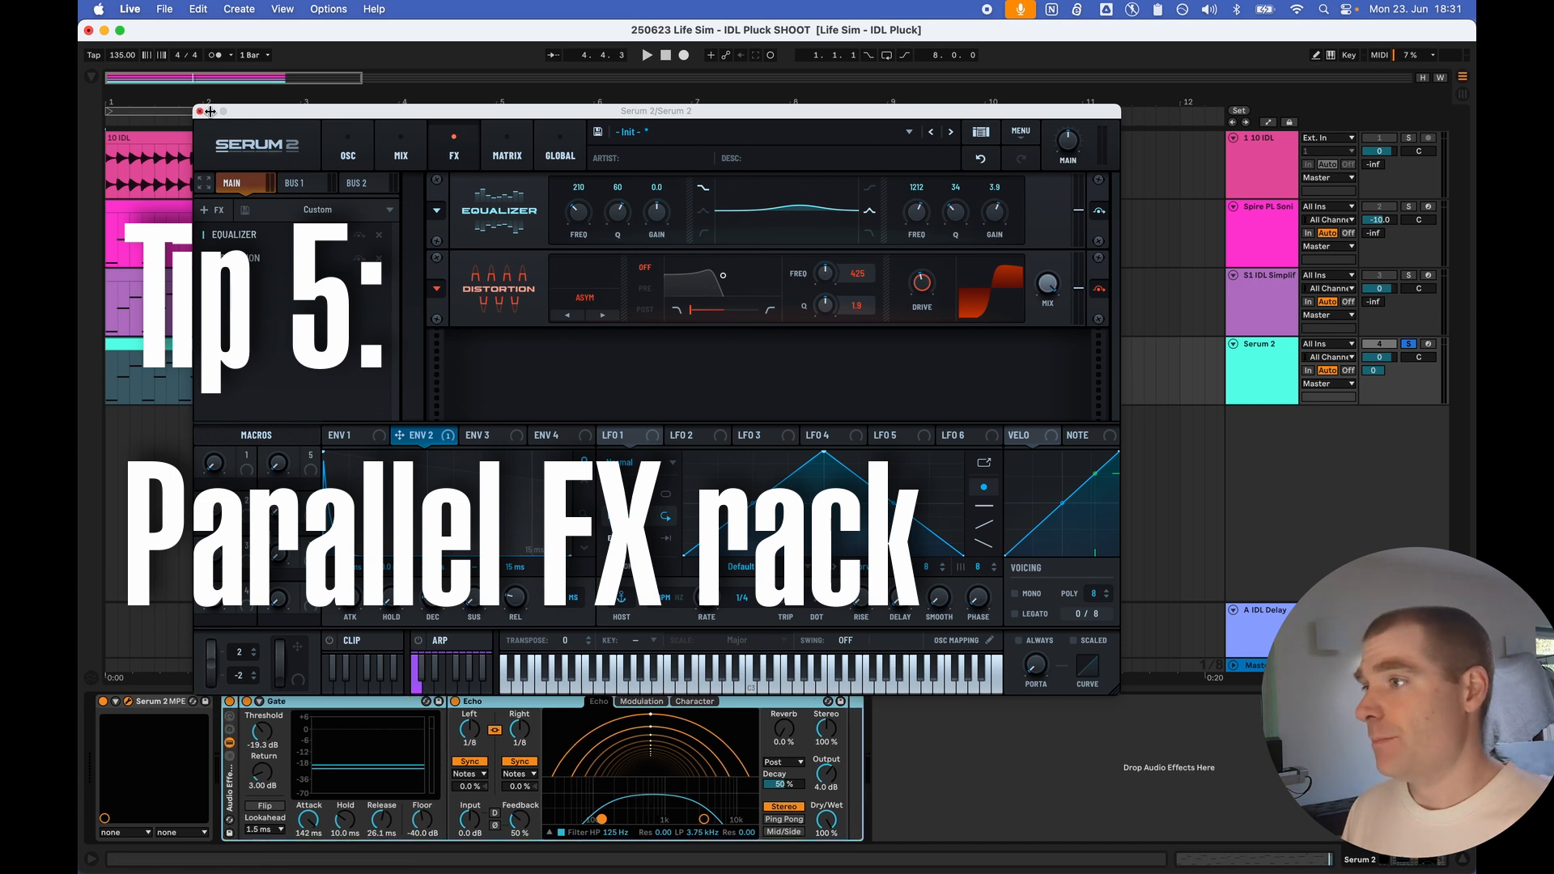
{"action": "left_click", "coordinate": [199, 111]}
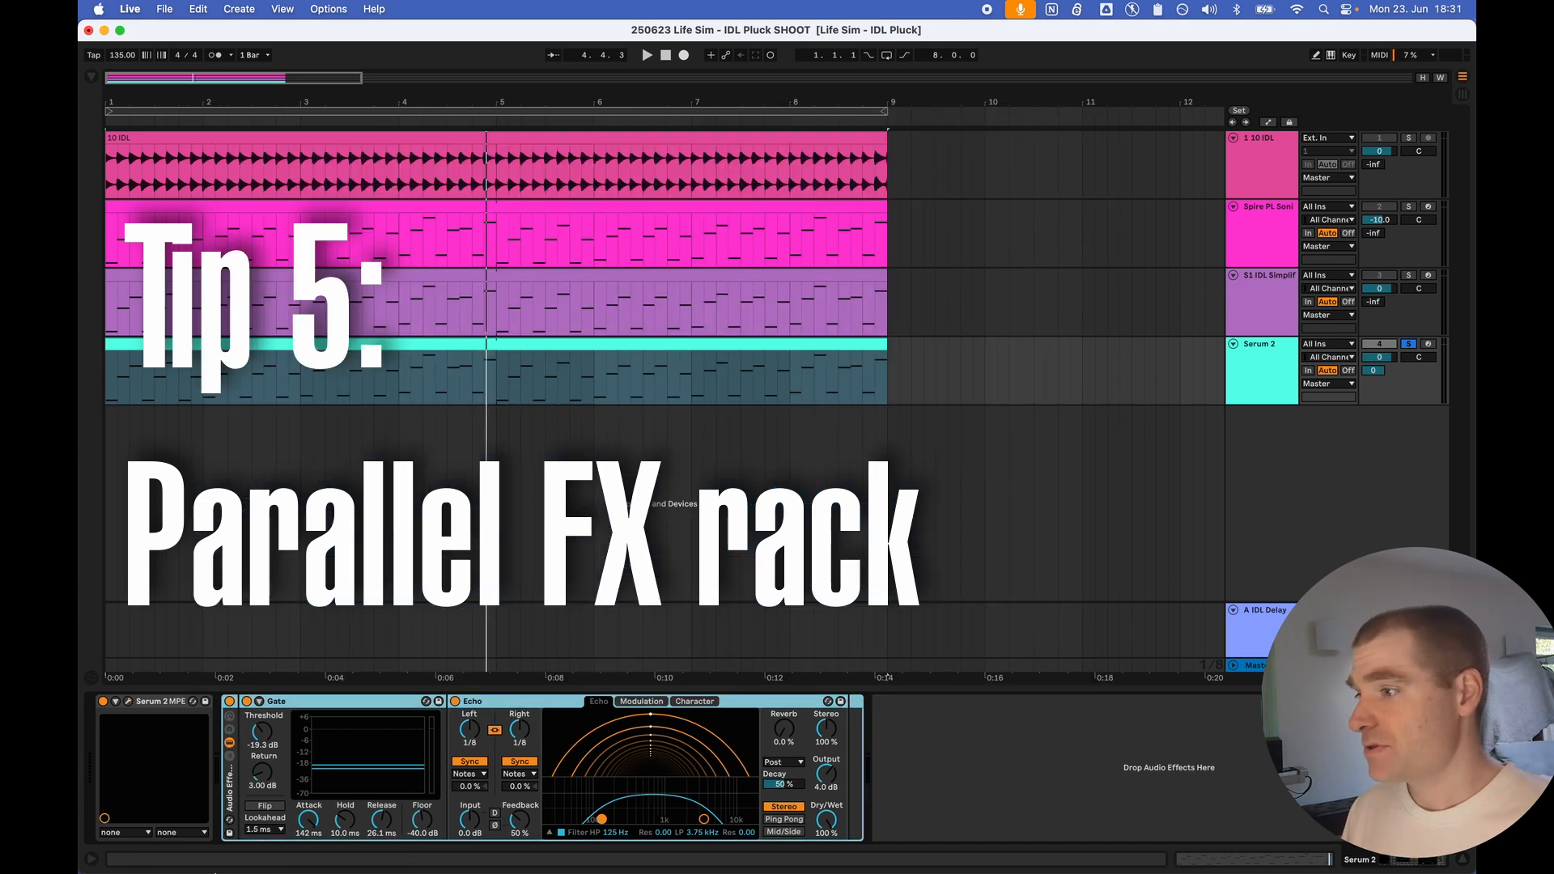
Step: Group the synth and the effect rack into an Instrument Rack, and turn the track's delay send down to -inf
{"action": "left_click", "coordinate": [144, 707]}
{"action": "key", "text": "super+g"}
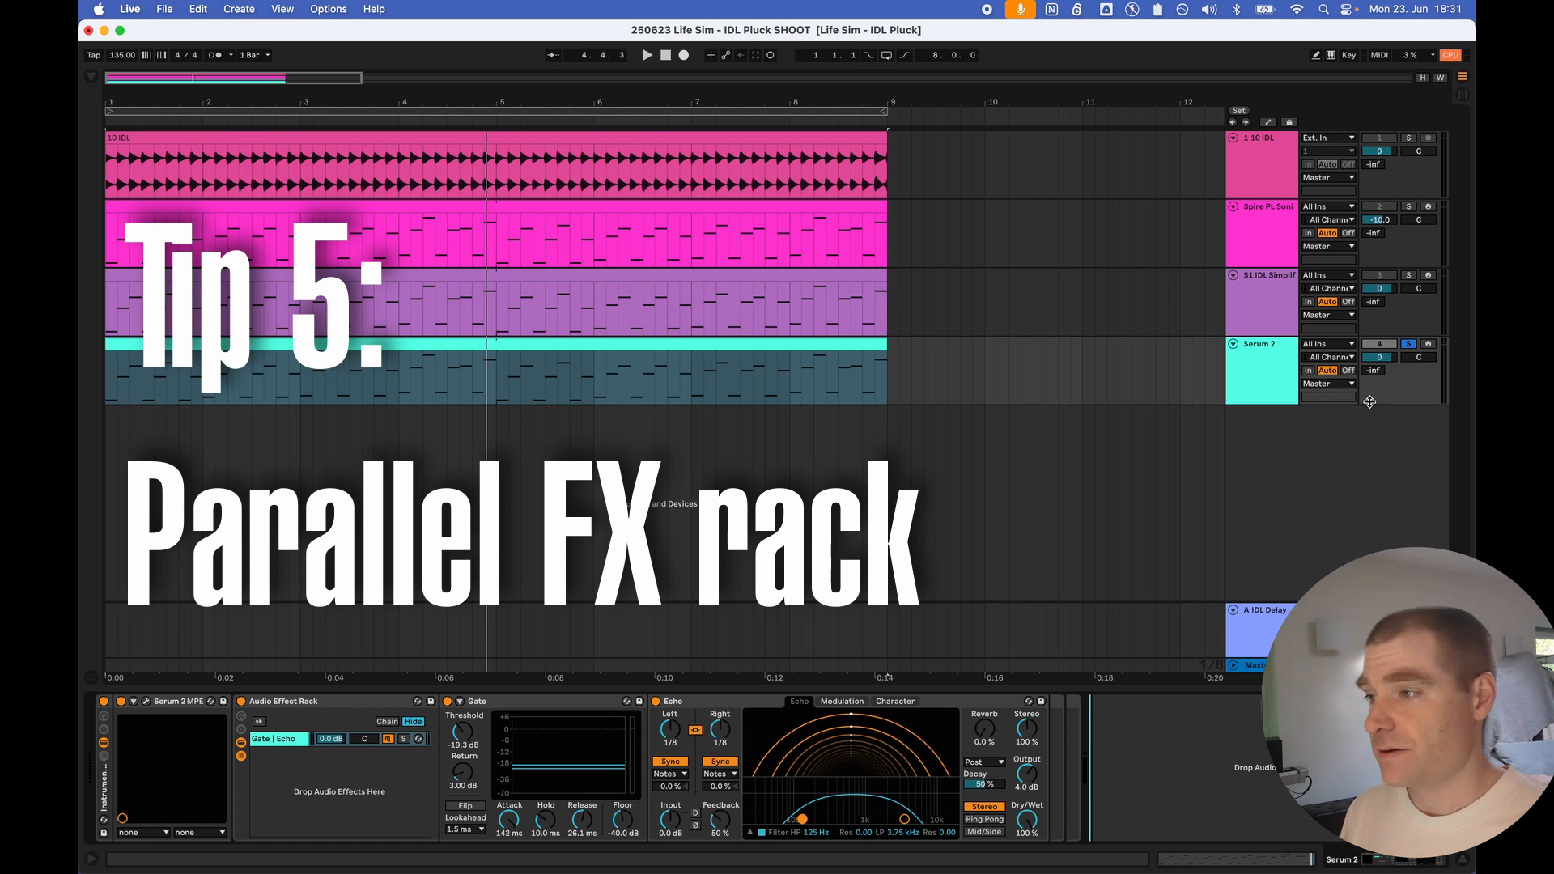
Step: Rename the Audio Effect Rack as Delay and add a second parallel chain named Dry
{"action": "left_click", "coordinate": [365, 722]}
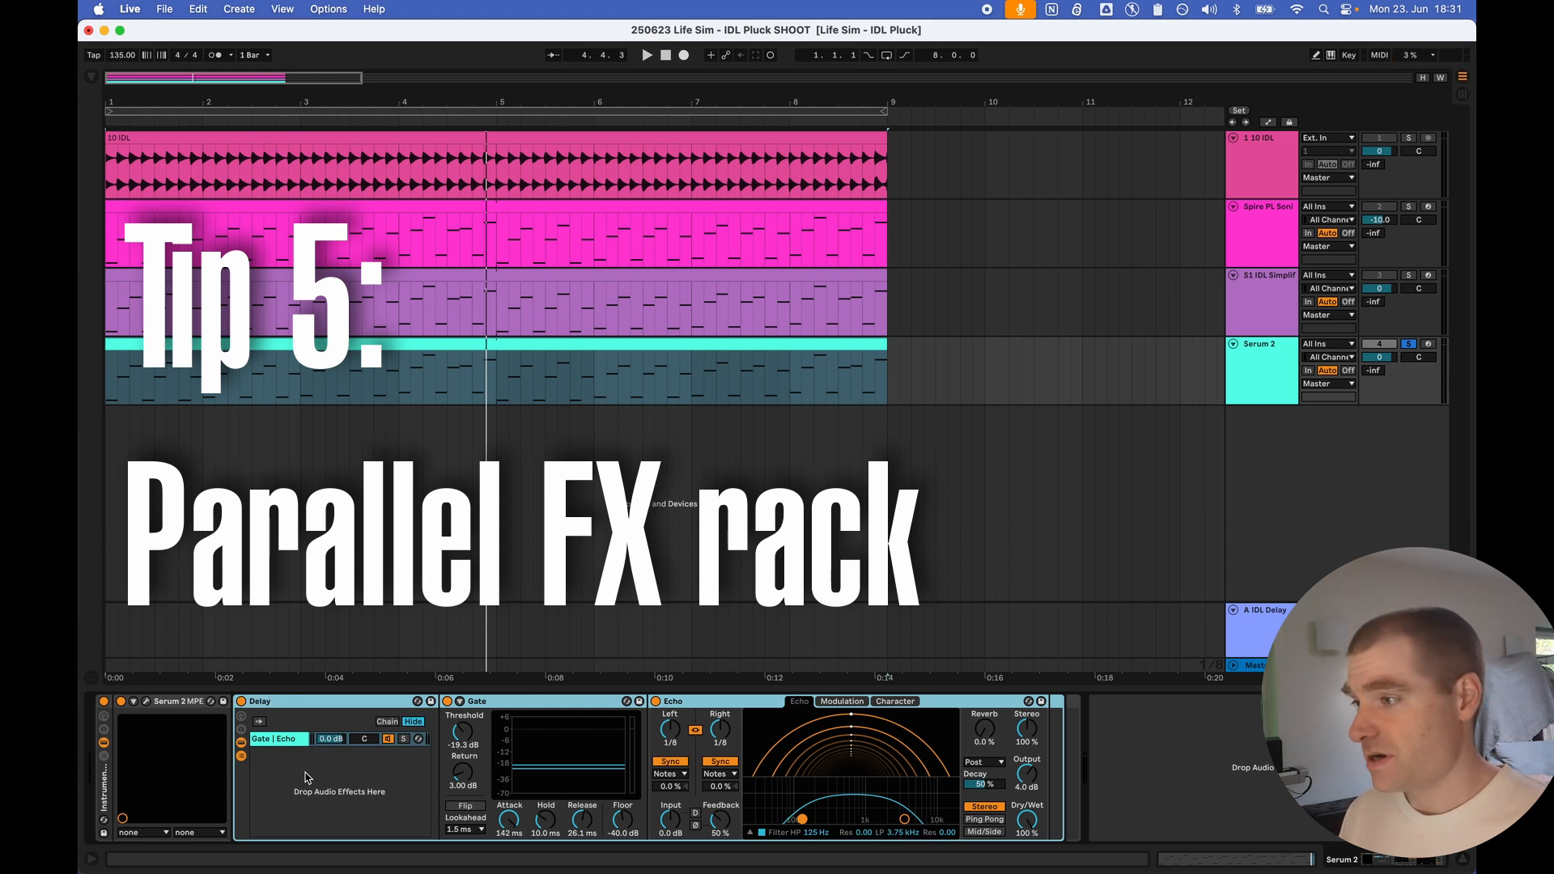
{"action": "key", "text": "super+x"}
{"action": "right_click", "coordinate": [305, 773]}
{"action": "left_click", "coordinate": [327, 800]}
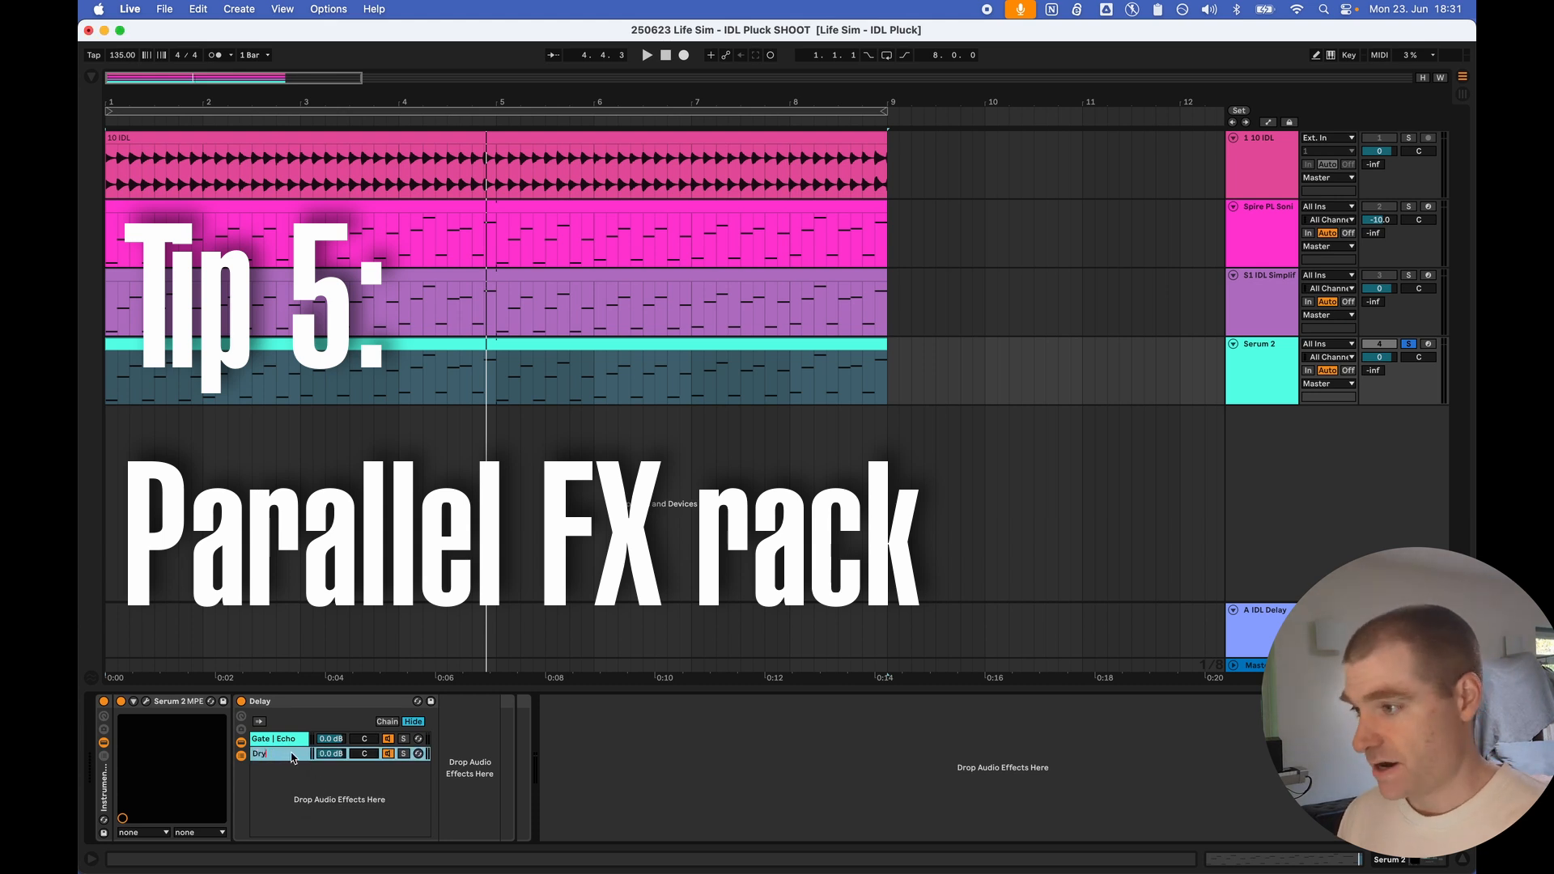
Step: Deactivate the Gate | Echo chain and play the loop to hear the Dry chain on its own
{"action": "left_click", "coordinate": [392, 743]}
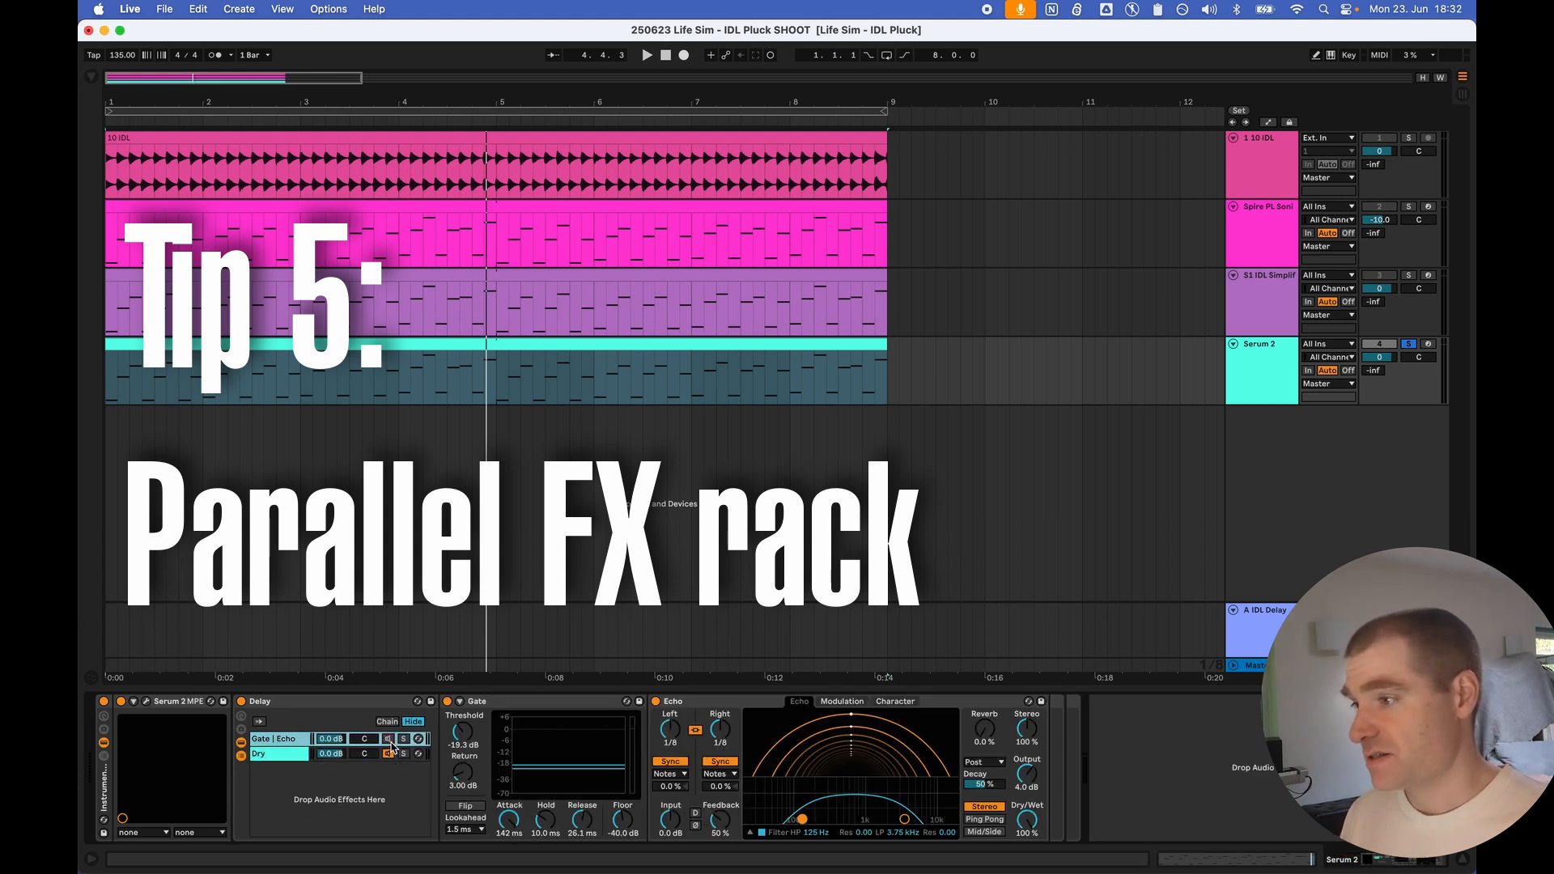
{"action": "key", "text": "space"}
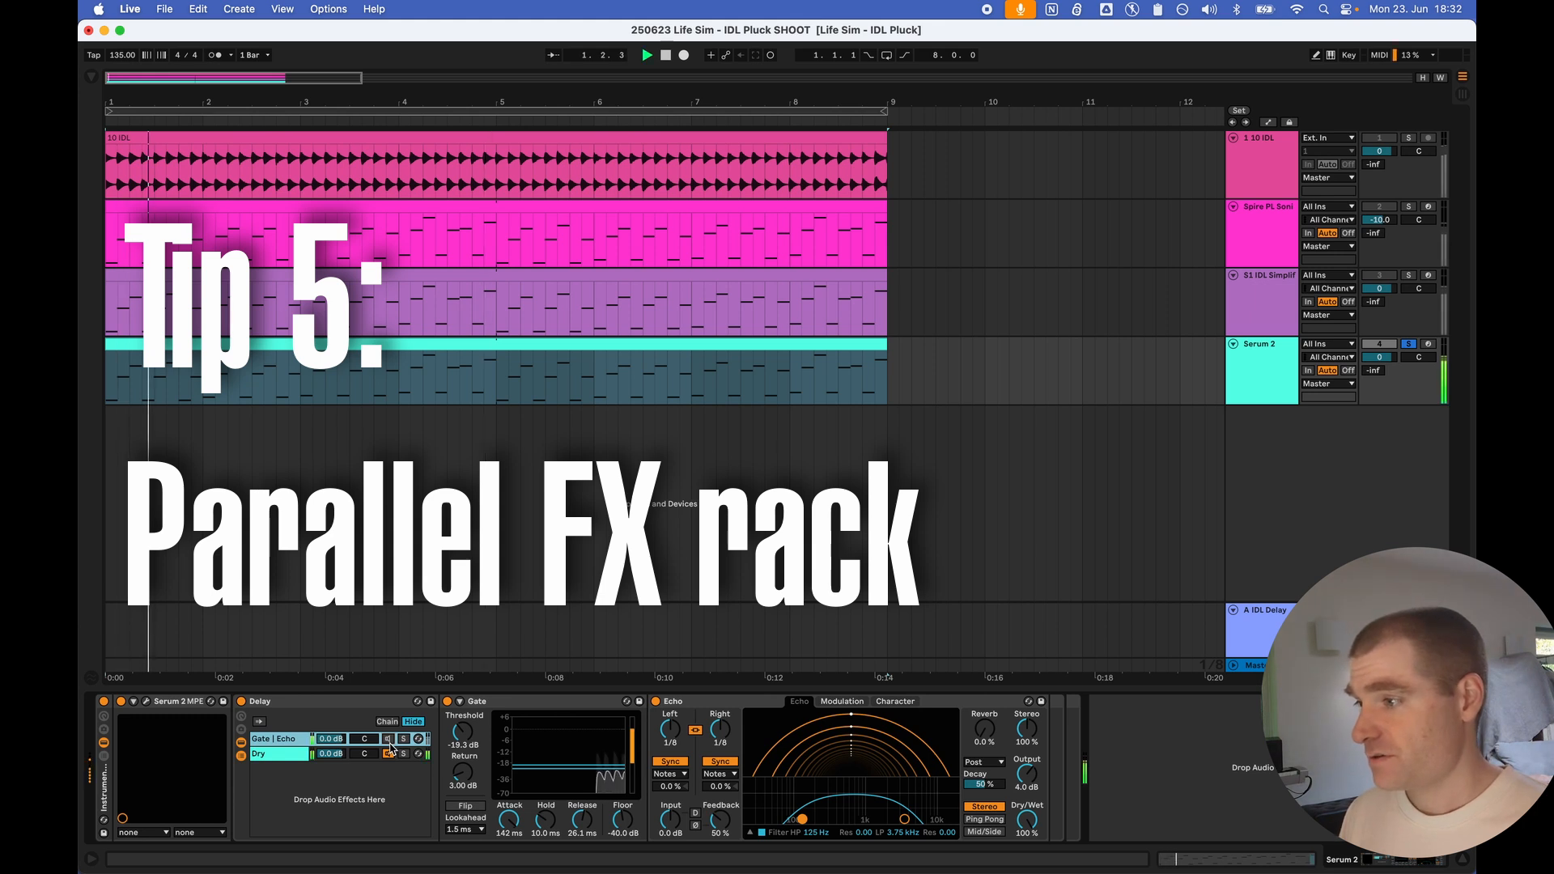
{"action": "left_click", "coordinate": [298, 759]}
{"action": "key", "text": "space"}
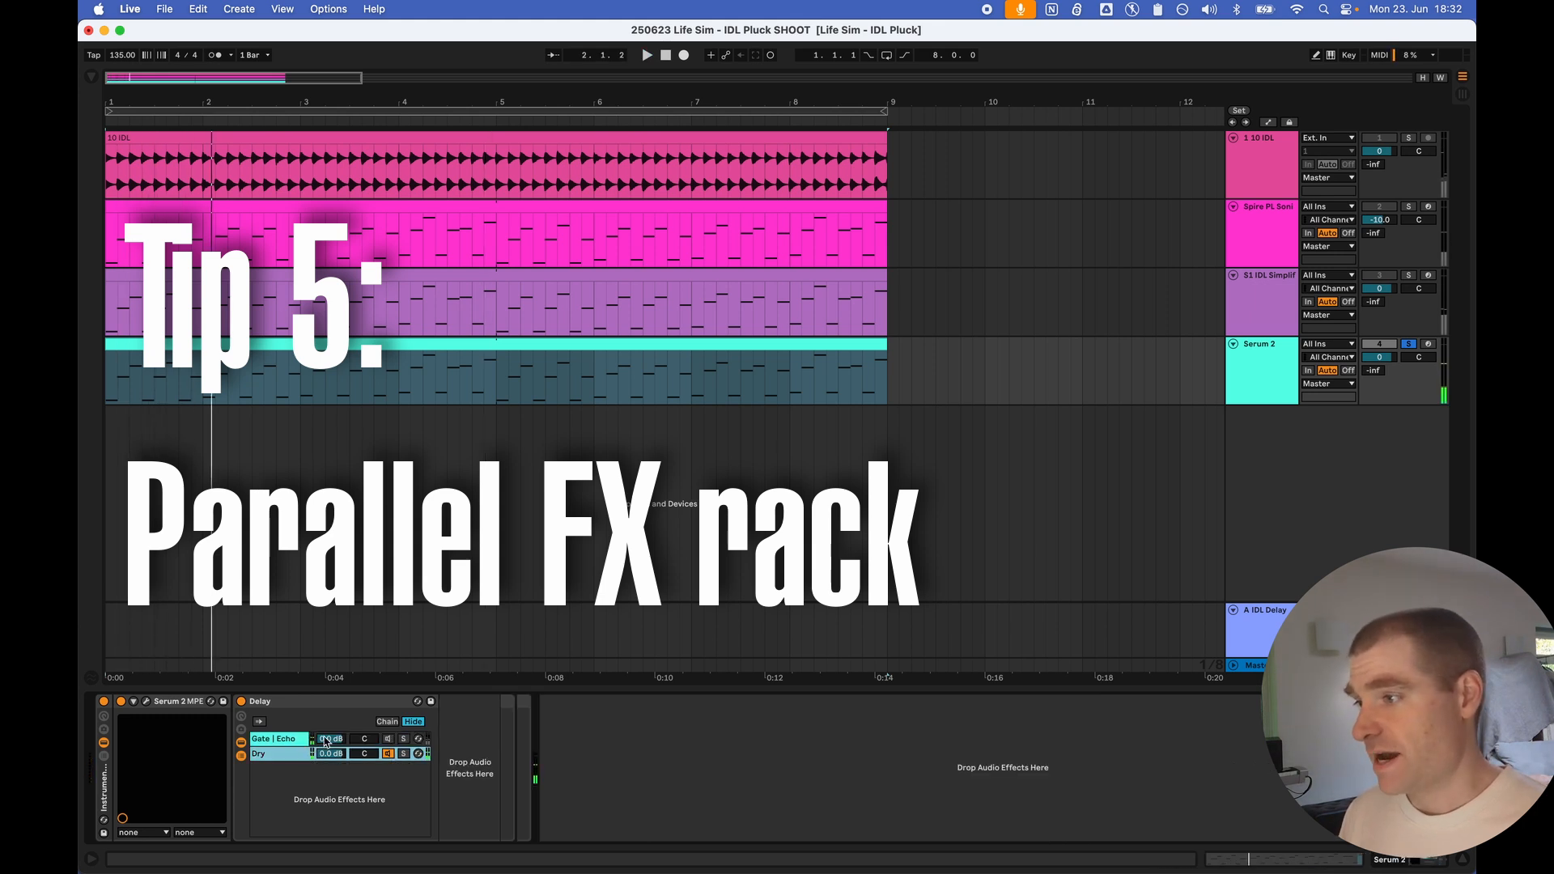
Step: Rename the Gate | Echo chain as Wet, reactivate it and set its volume to -2.0 dB while the loop plays
{"action": "left_click", "coordinate": [302, 741]}
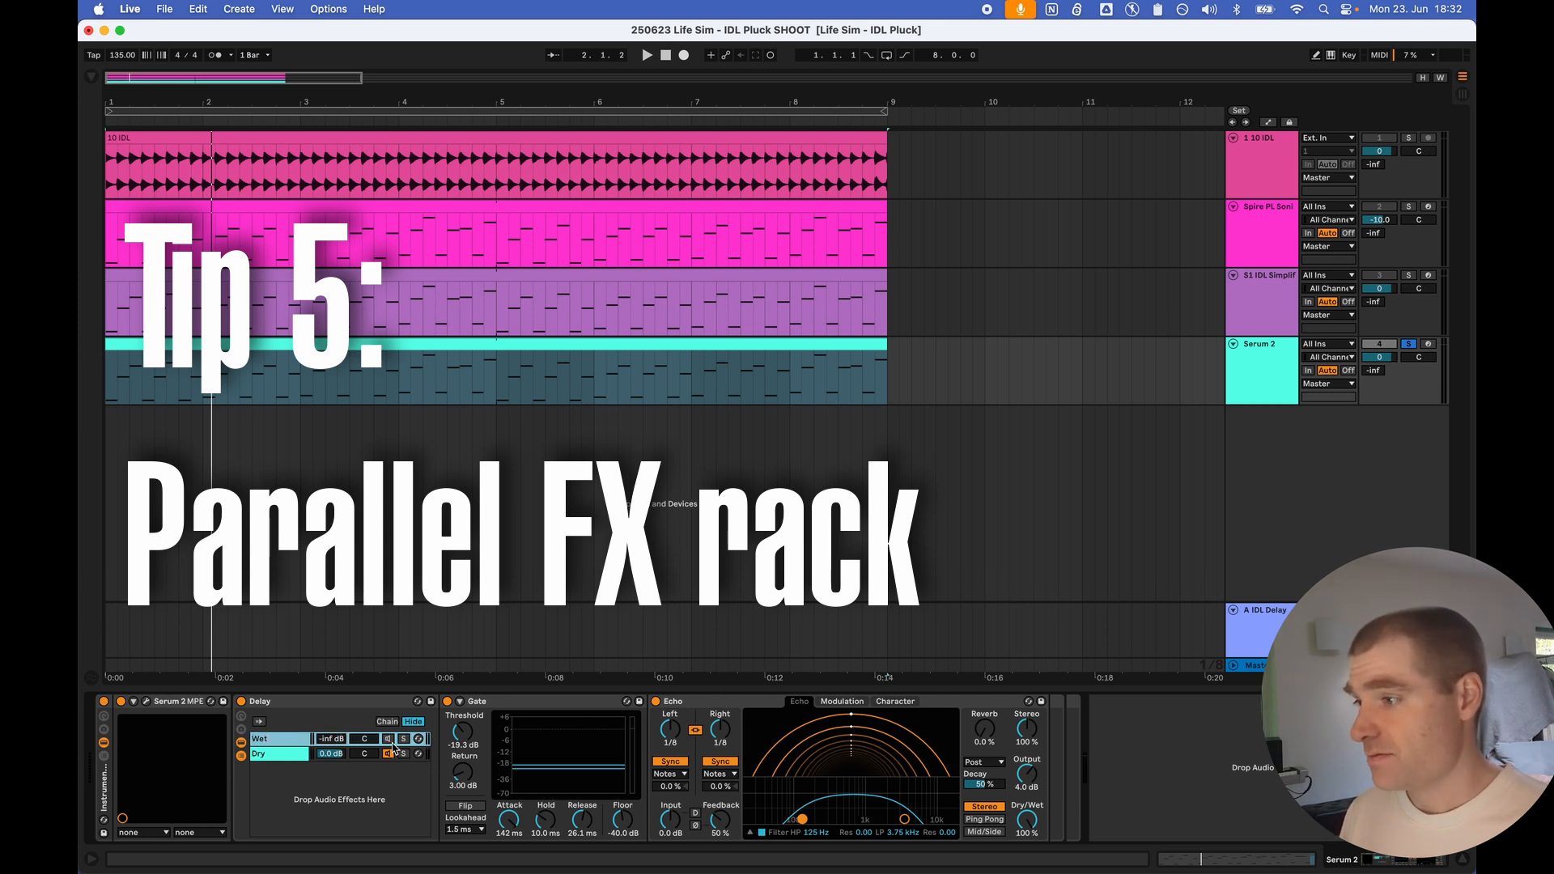
{"action": "key", "text": "space"}
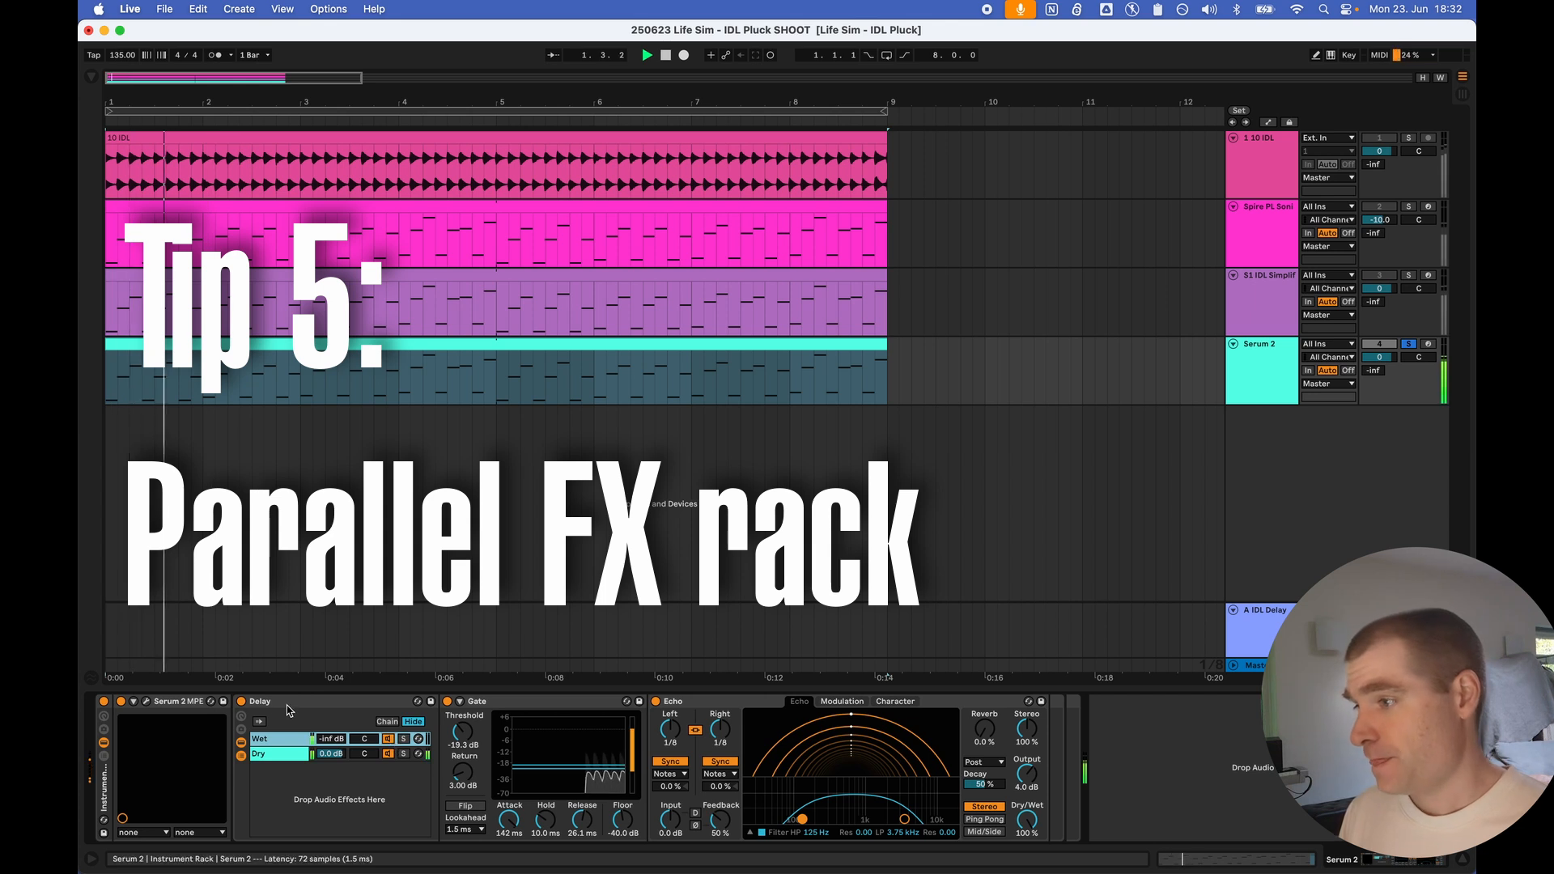
{"action": "mouse_move", "coordinate": [332, 741]}
{"action": "left_mouse_down"}
{"action": "mouse_move", "coordinate": [332, 695]}
{"action": "mouse_move", "coordinate": [335, 744]}
{"action": "left_mouse_up"}
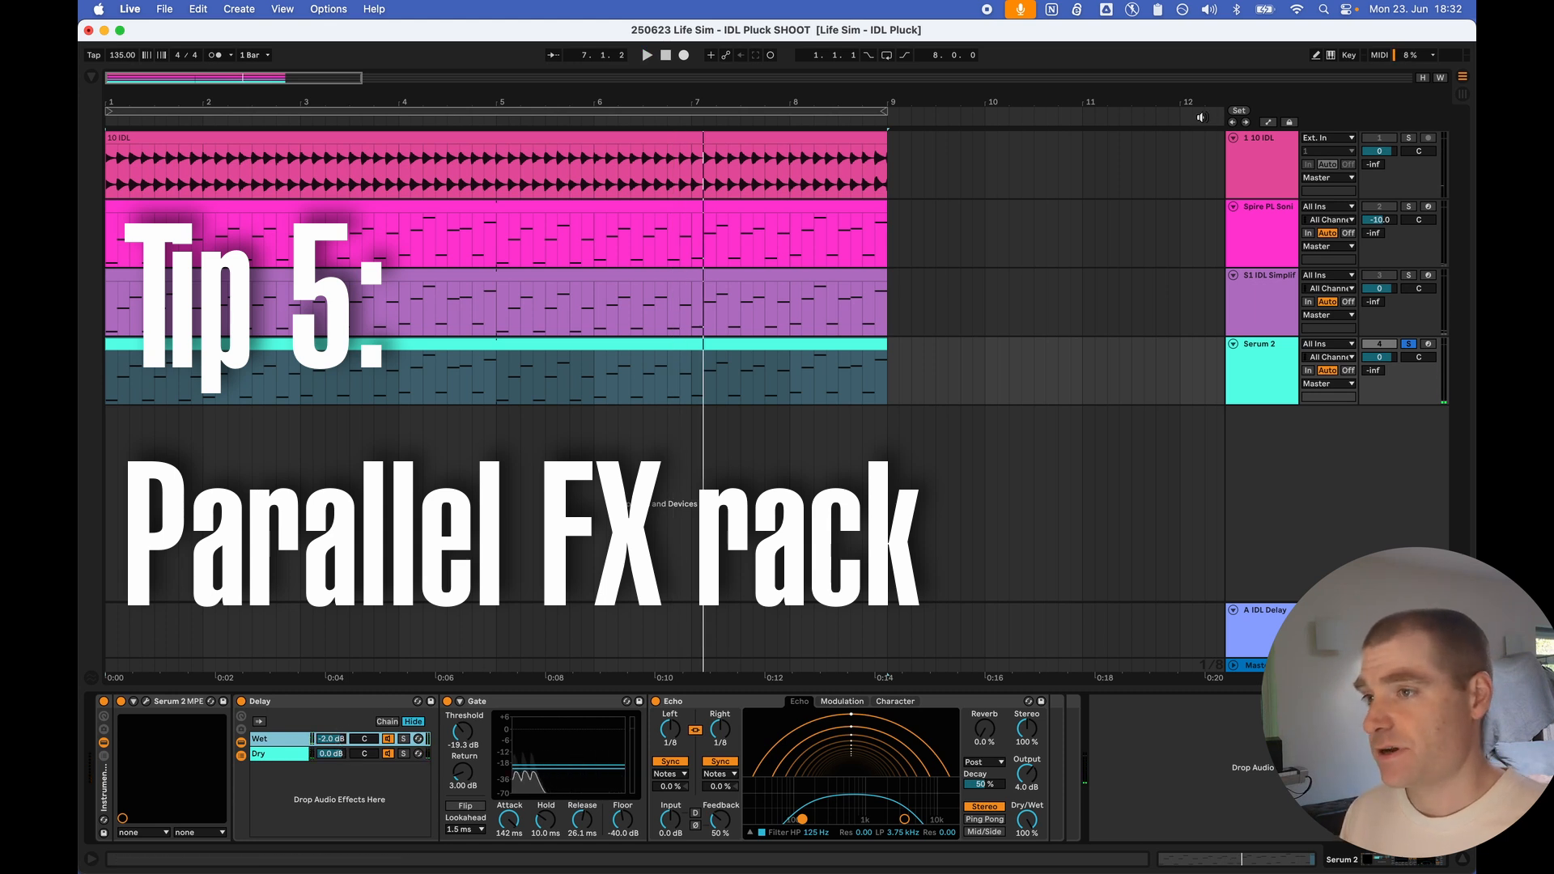
Step: Compare the soloed reference track 10 IDL with the Serum 2 track and set the Echo's low-pass filter to about 4.66 kHz
{"action": "left_click", "coordinate": [1241, 157]}
{"action": "key", "text": "space"}
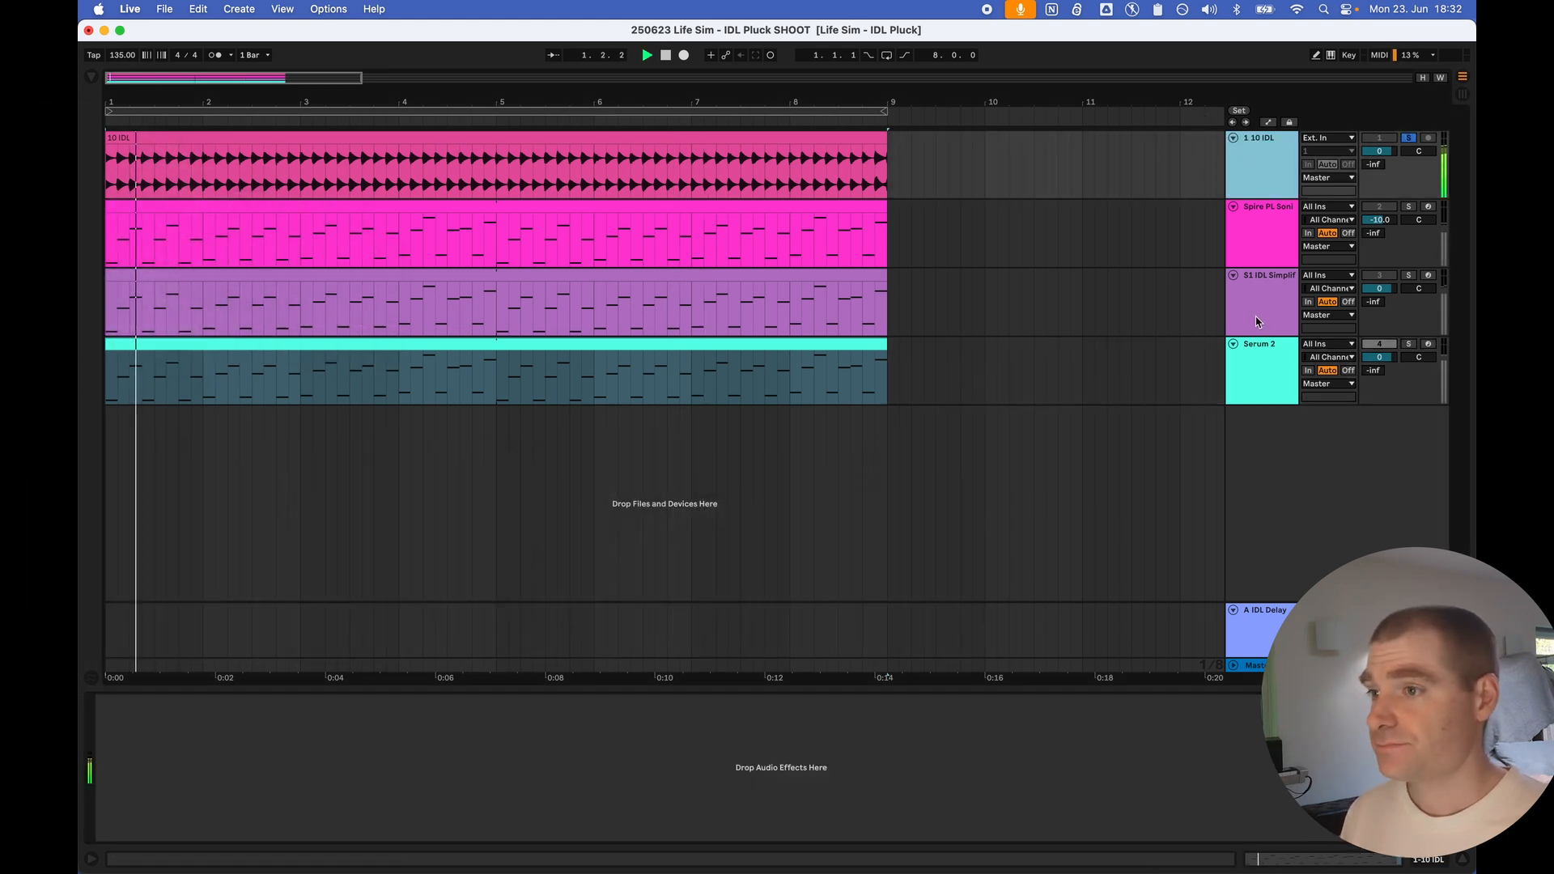
{"action": "left_click", "coordinate": [1262, 364]}
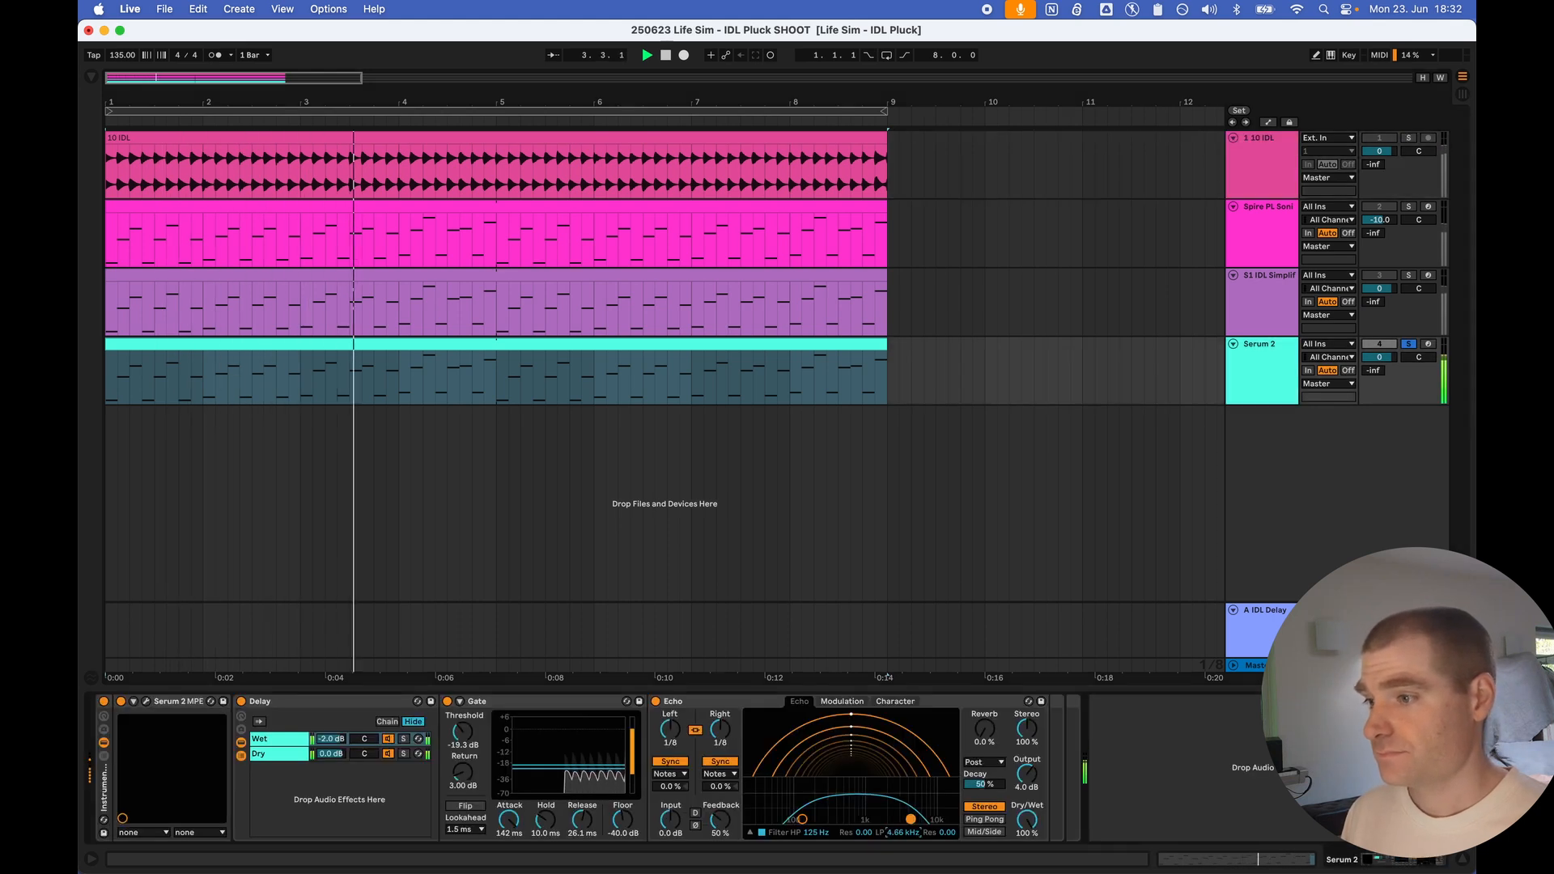
{"action": "left_click_drag", "start_coordinate": [903, 834], "coordinate": [903, 837]}
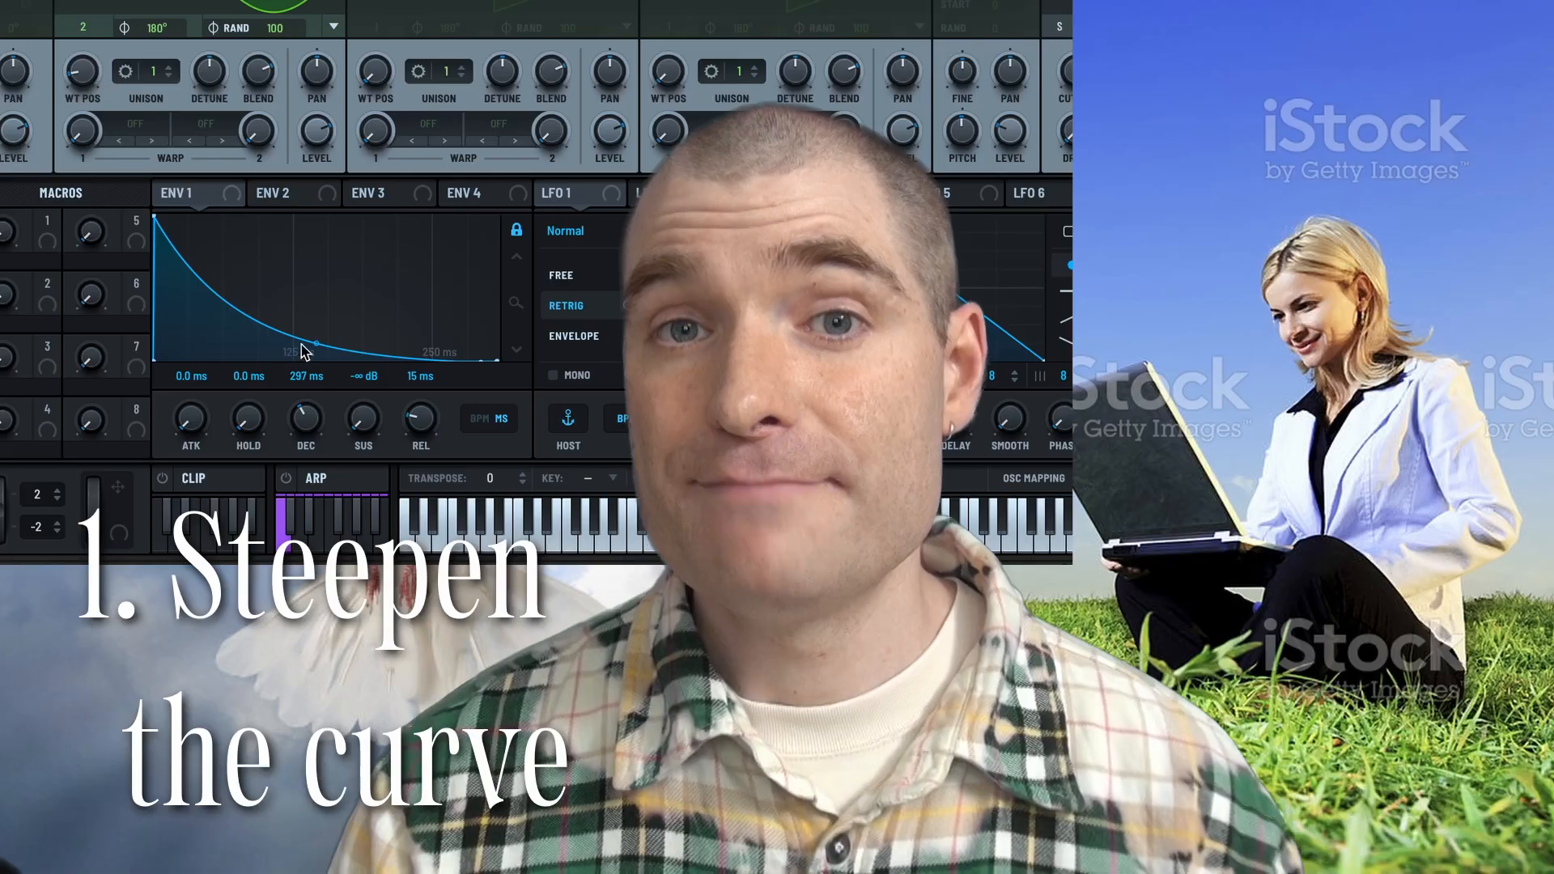
Step: Steepen Envelope 1's decay curve, and set oscillator A's random phase to 0 and its phase to 90°
{"action": "left_click_drag", "start_coordinate": [305, 348], "coordinate": [322, 350]}
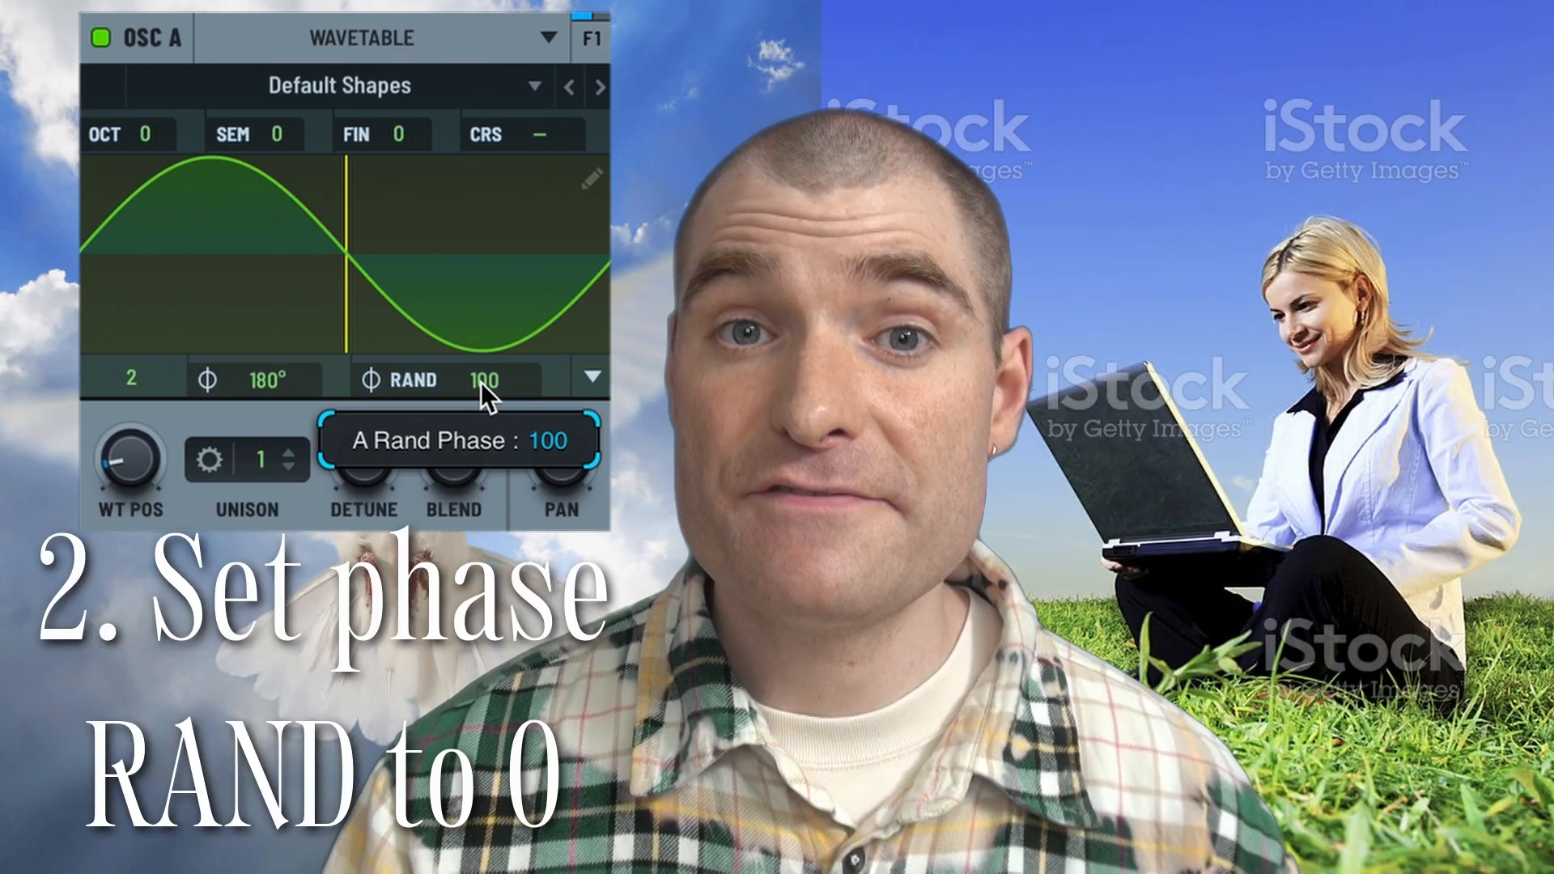
{"action": "left_click_drag", "start_coordinate": [482, 387], "coordinate": [480, 478]}
{"action": "left_click_drag", "start_coordinate": [279, 379], "coordinate": [274, 487]}
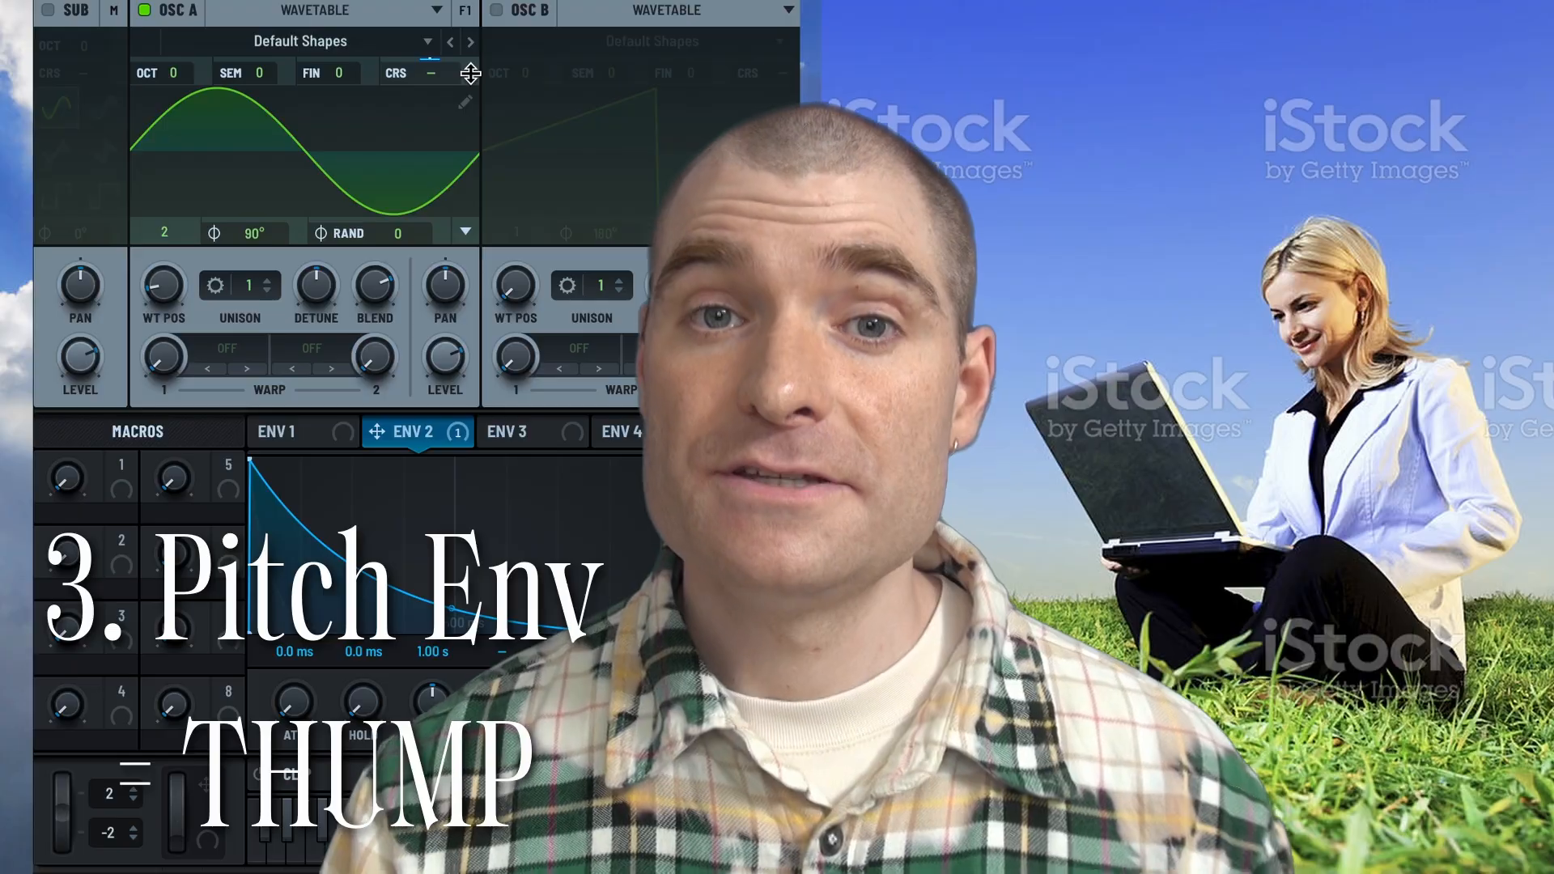
Step: Adjust Envelope 2's modulation amount on oscillator A's coarse pitch and the Distortion effect's drive
{"action": "left_click_drag", "start_coordinate": [470, 74], "coordinate": [465, 75]}
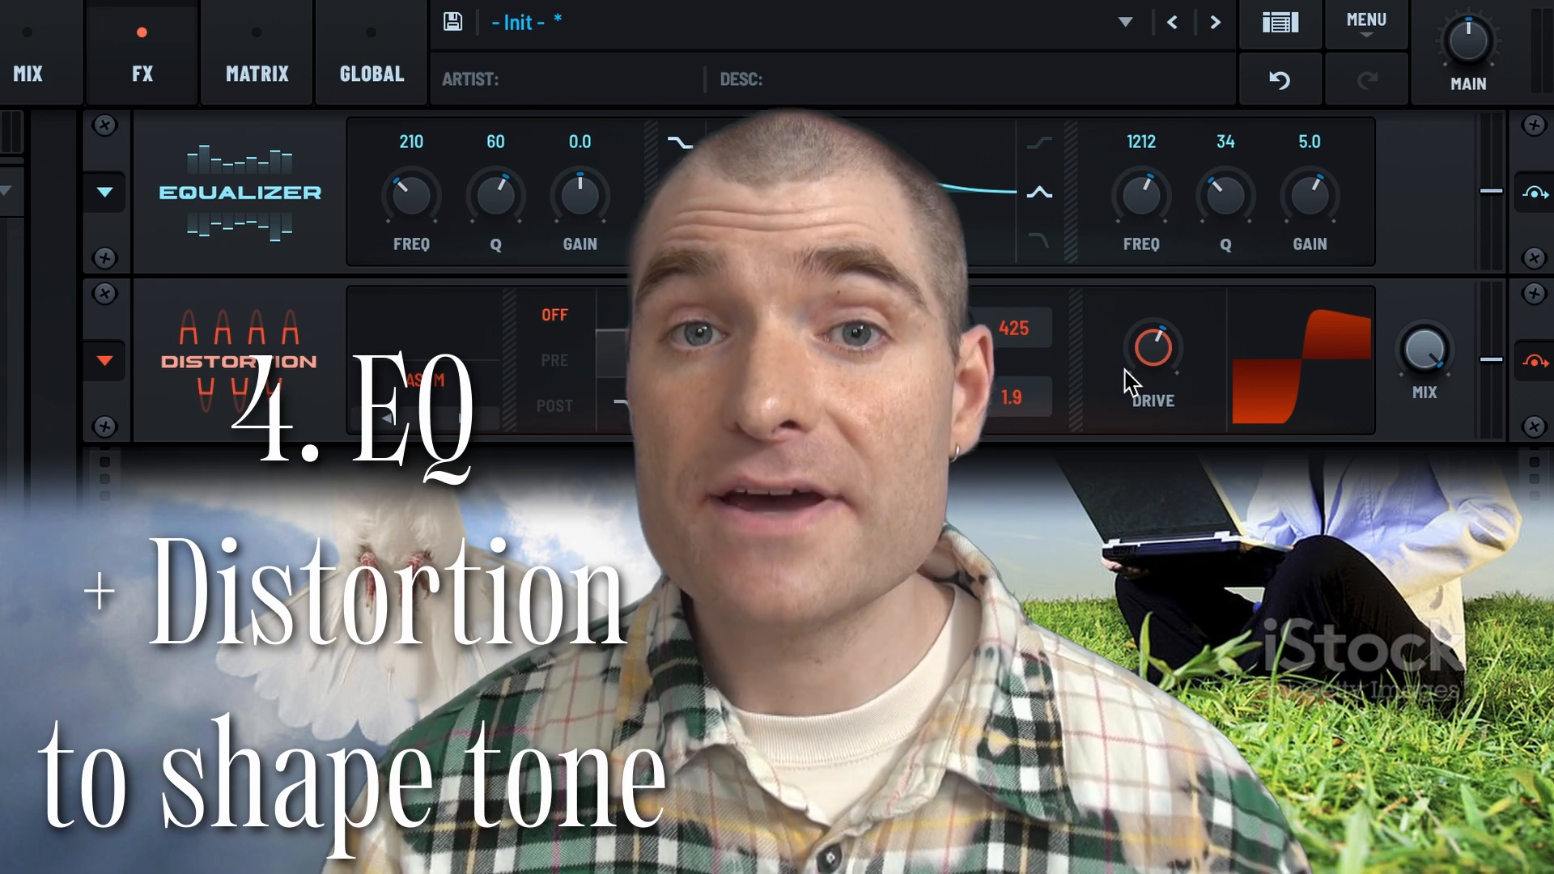
{"action": "left_click_drag", "start_coordinate": [1131, 380], "coordinate": [1143, 395]}
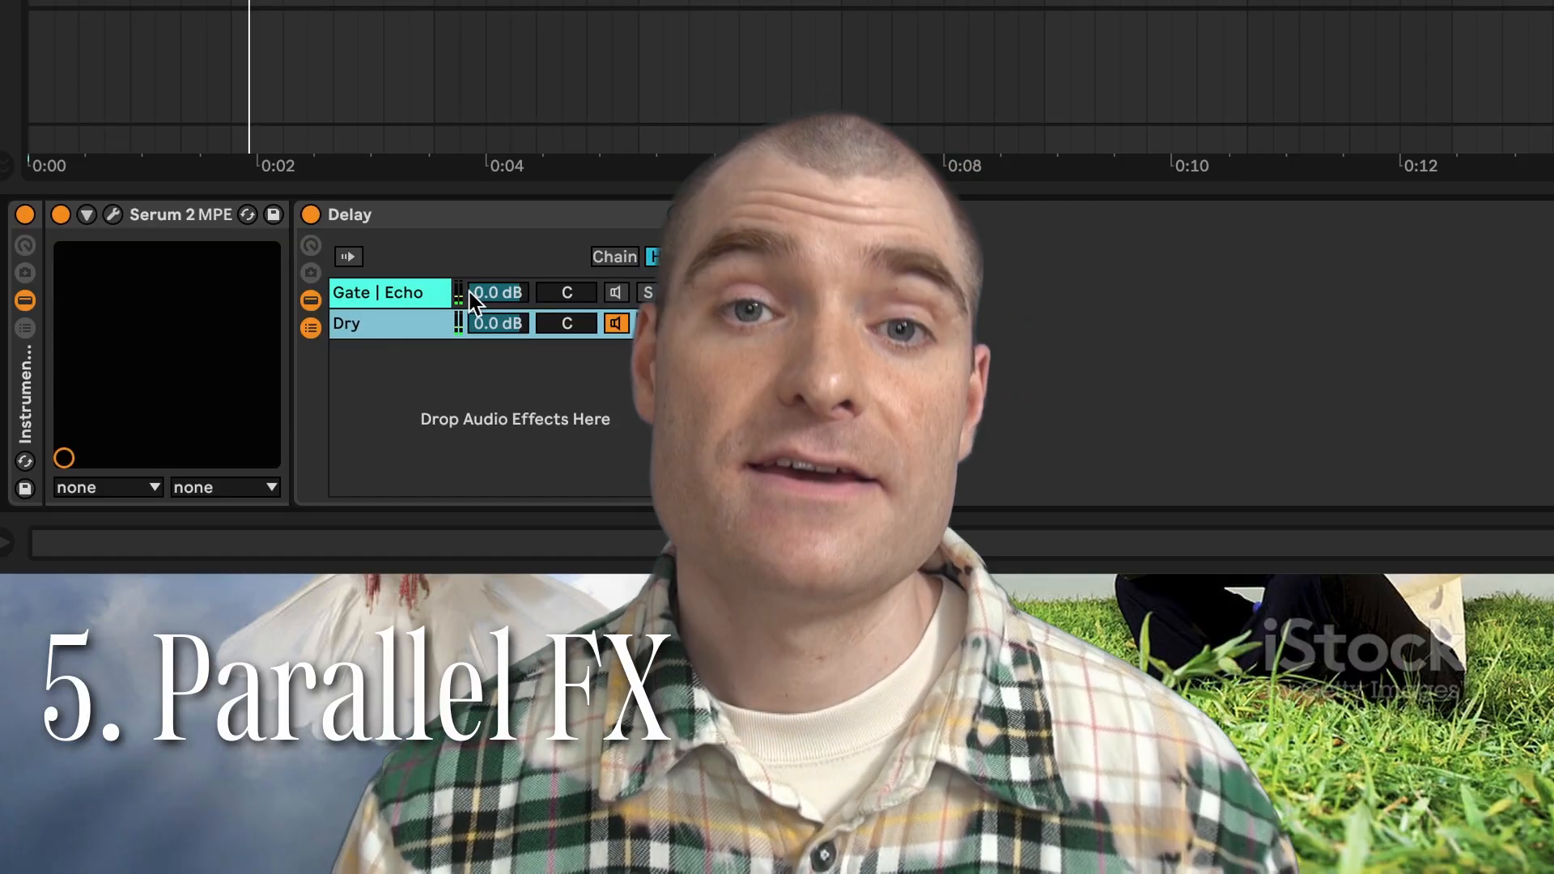
Step: Rename the Delay rack's Gate | Echo chain as Wet
{"action": "left_click", "coordinate": [433, 297]}
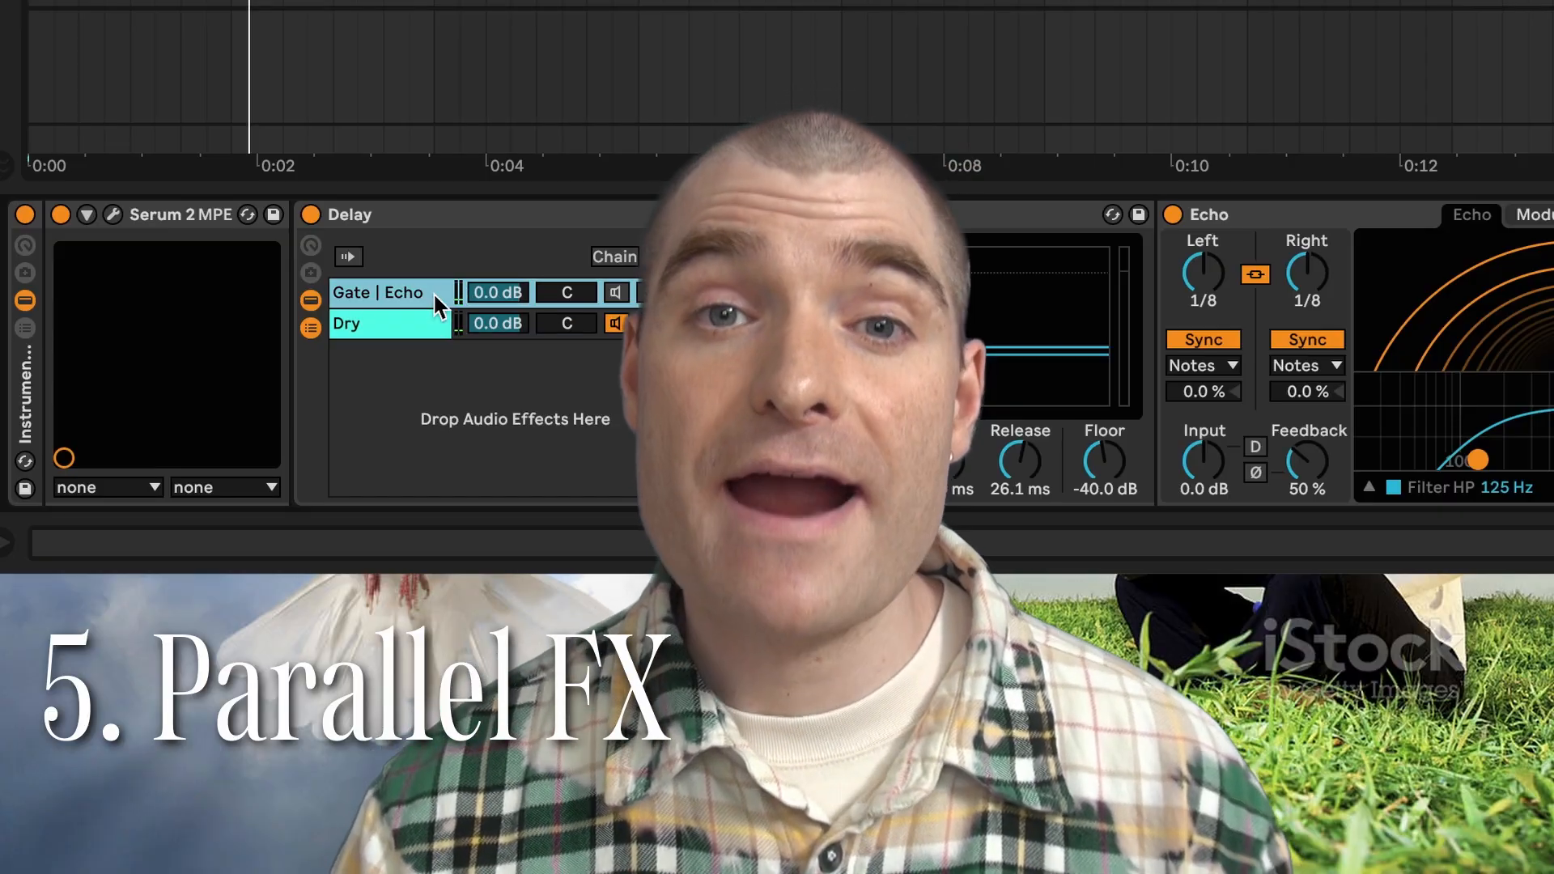
{"action": "key", "text": "ctrl+r"}
{"action": "type", "text": "Wet"}
{"action": "key", "text": "Return"}
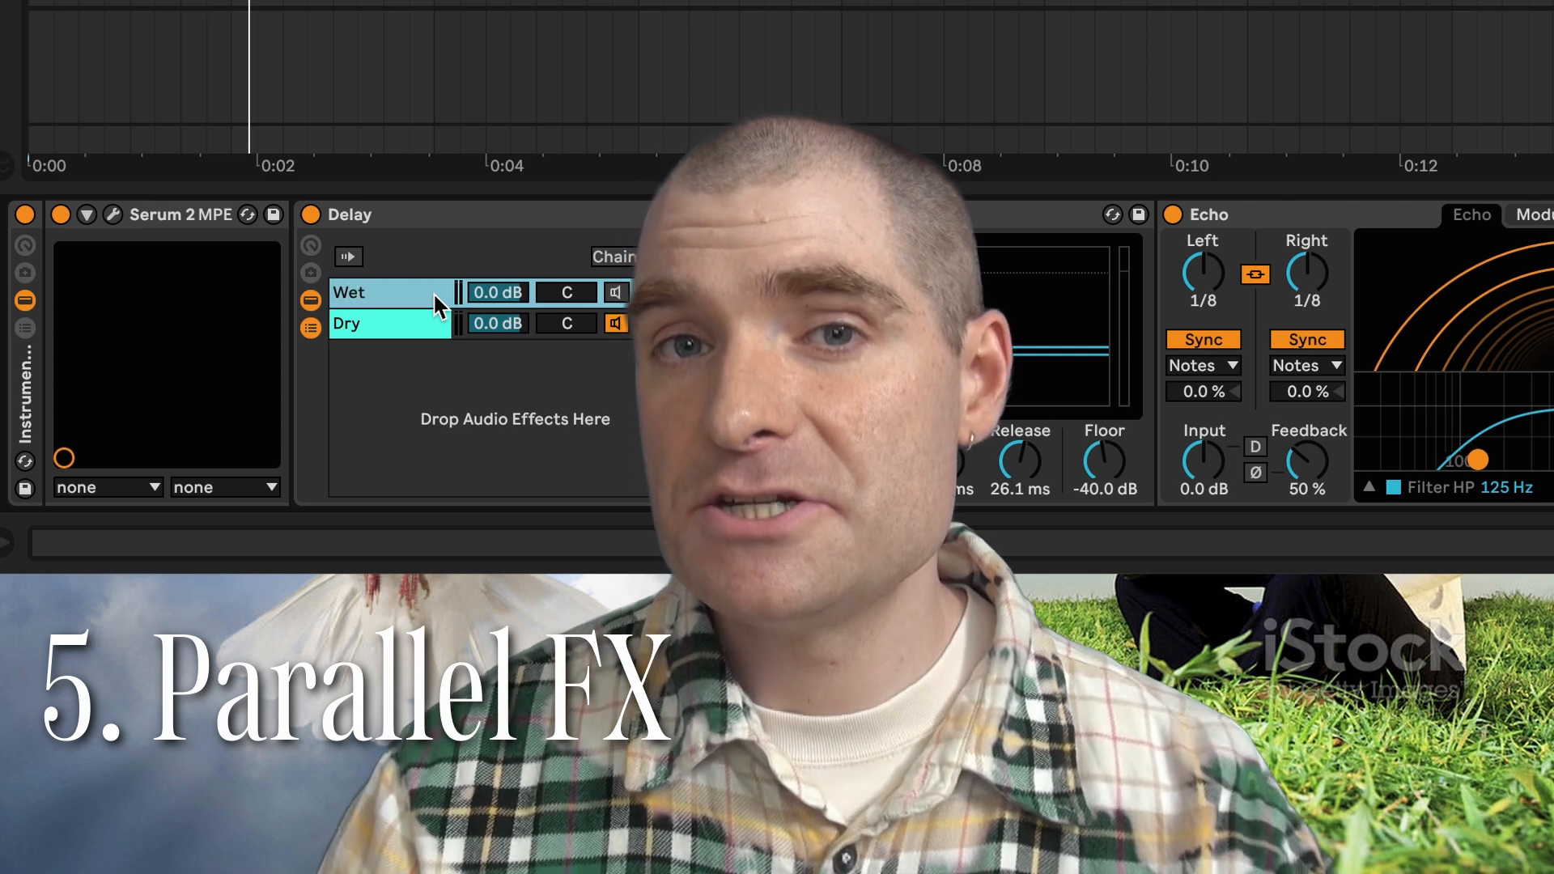